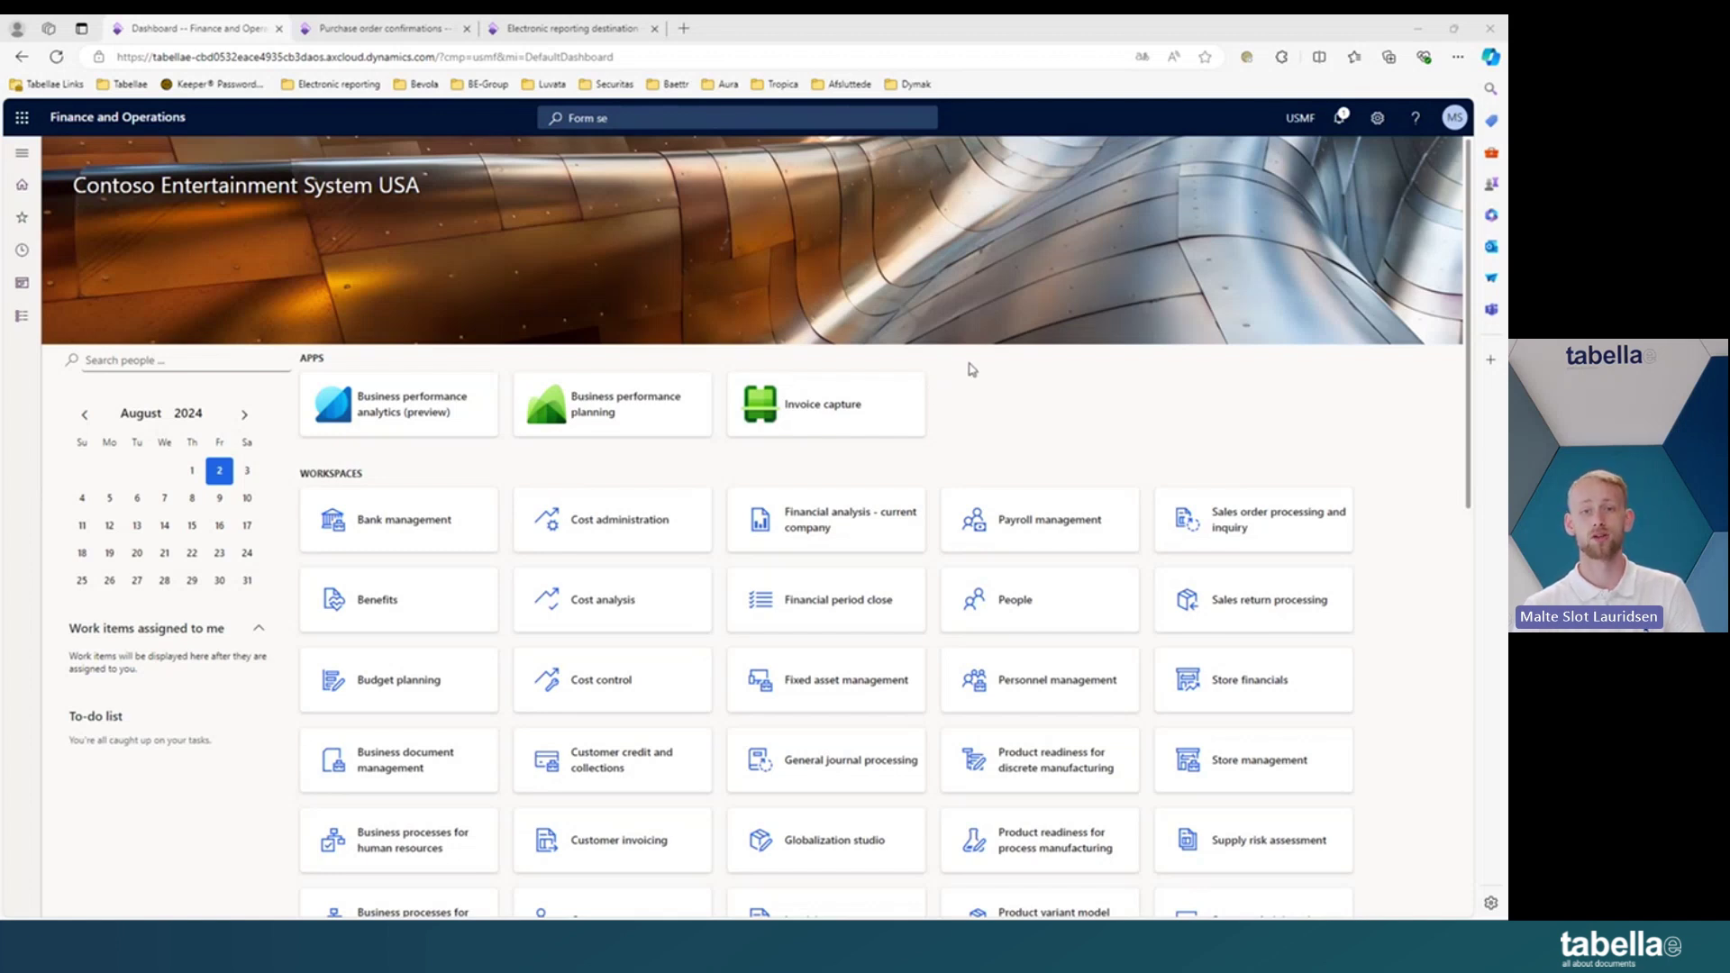
pyautogui.scroll(-1, 889, 456)
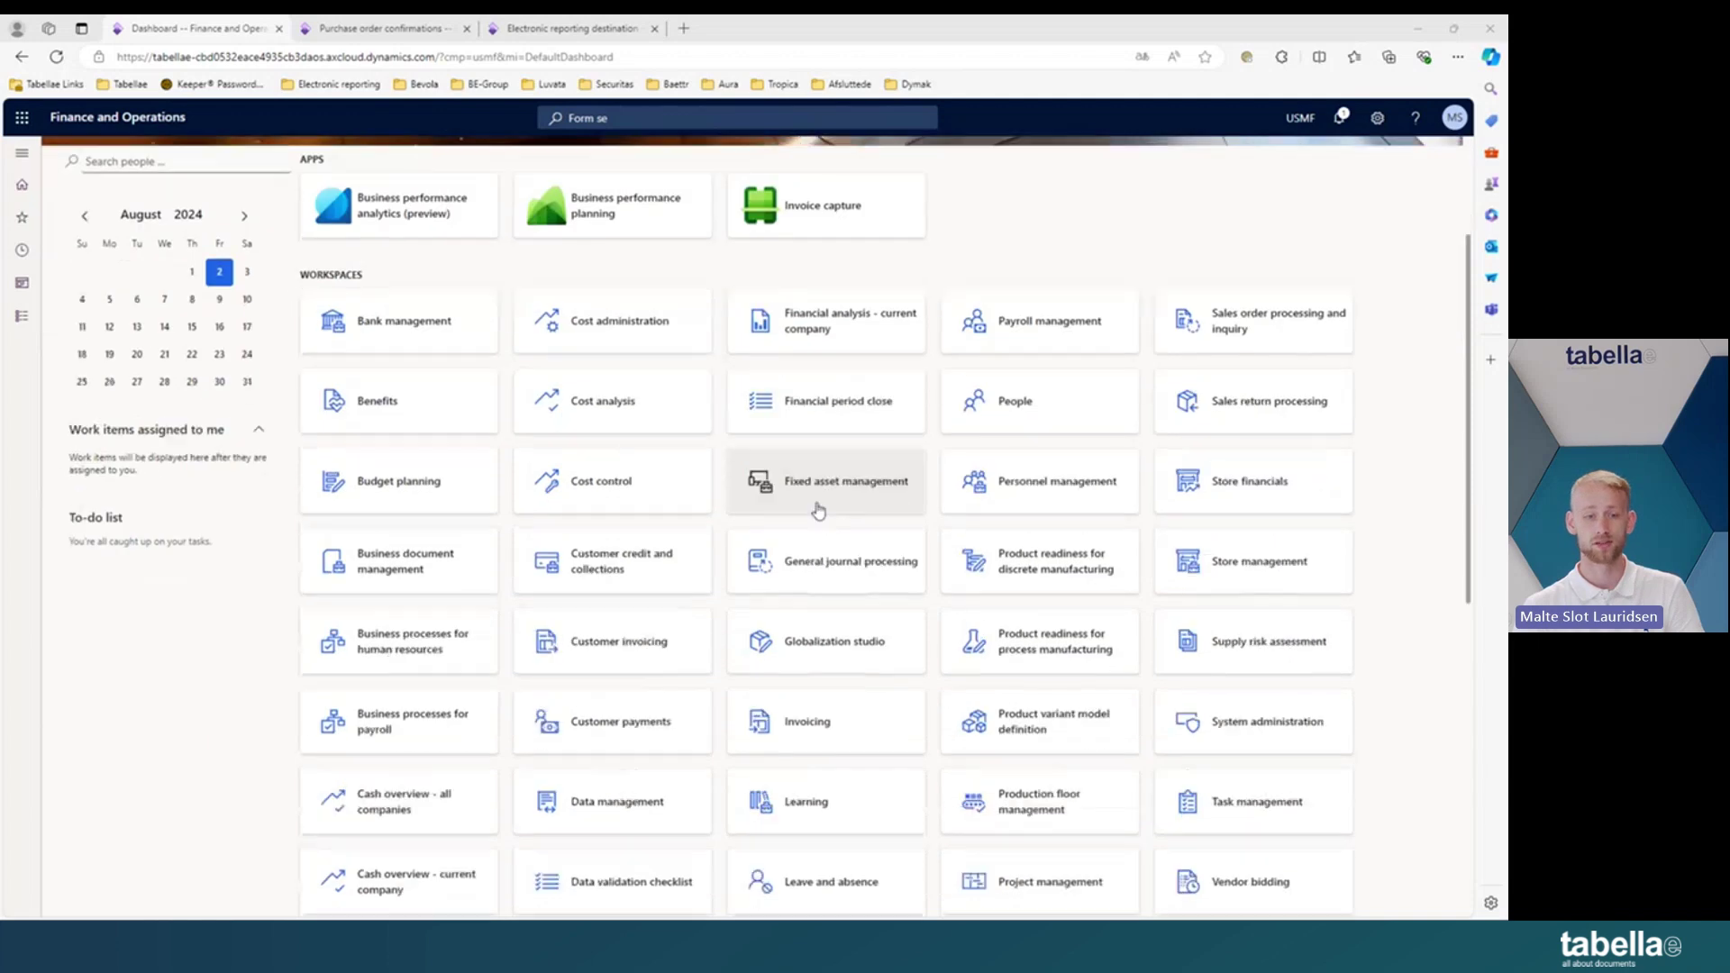
pyautogui.scroll(-1, 819, 496)
pyautogui.scroll(-2, 818, 497)
pyautogui.scroll(-1, 815, 498)
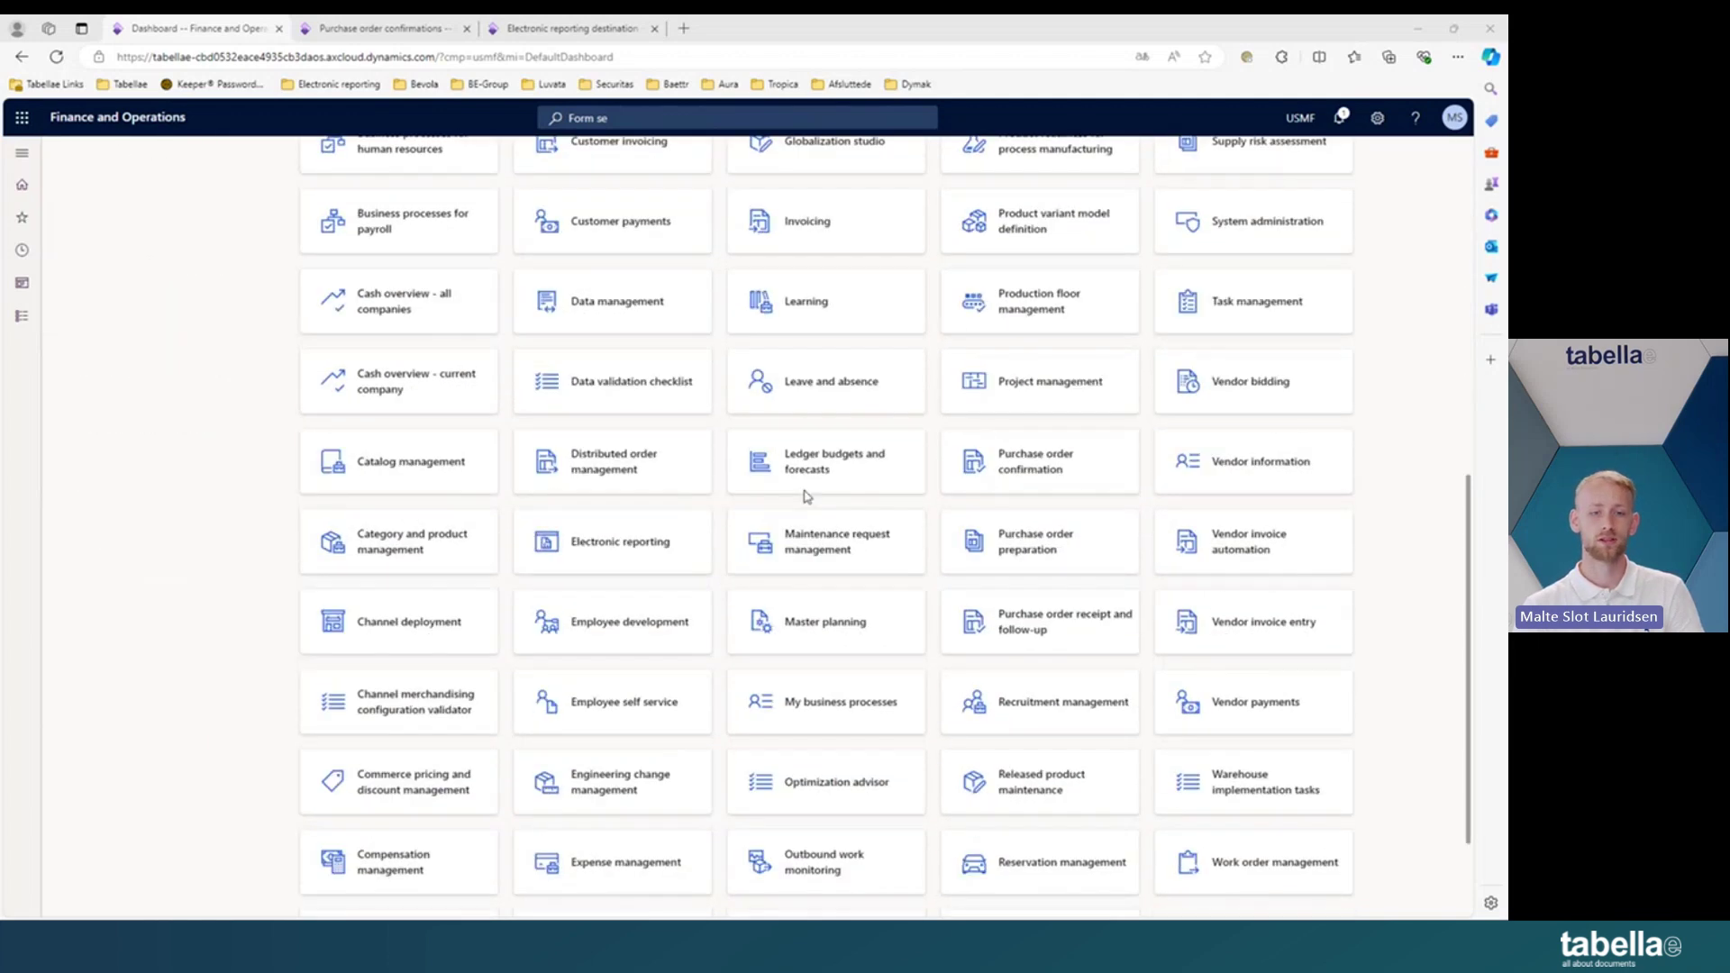
pyautogui.scroll(-1, 757, 495)
# Step: Open the Electronic reporting workspace with Tabellae's localization configurations
pyautogui.click(601, 453)
# Step: Show the Test format's versions under Order model > Purchase order (Excel) > TAB_PurchaseOrder
pyautogui.click(130, 352)
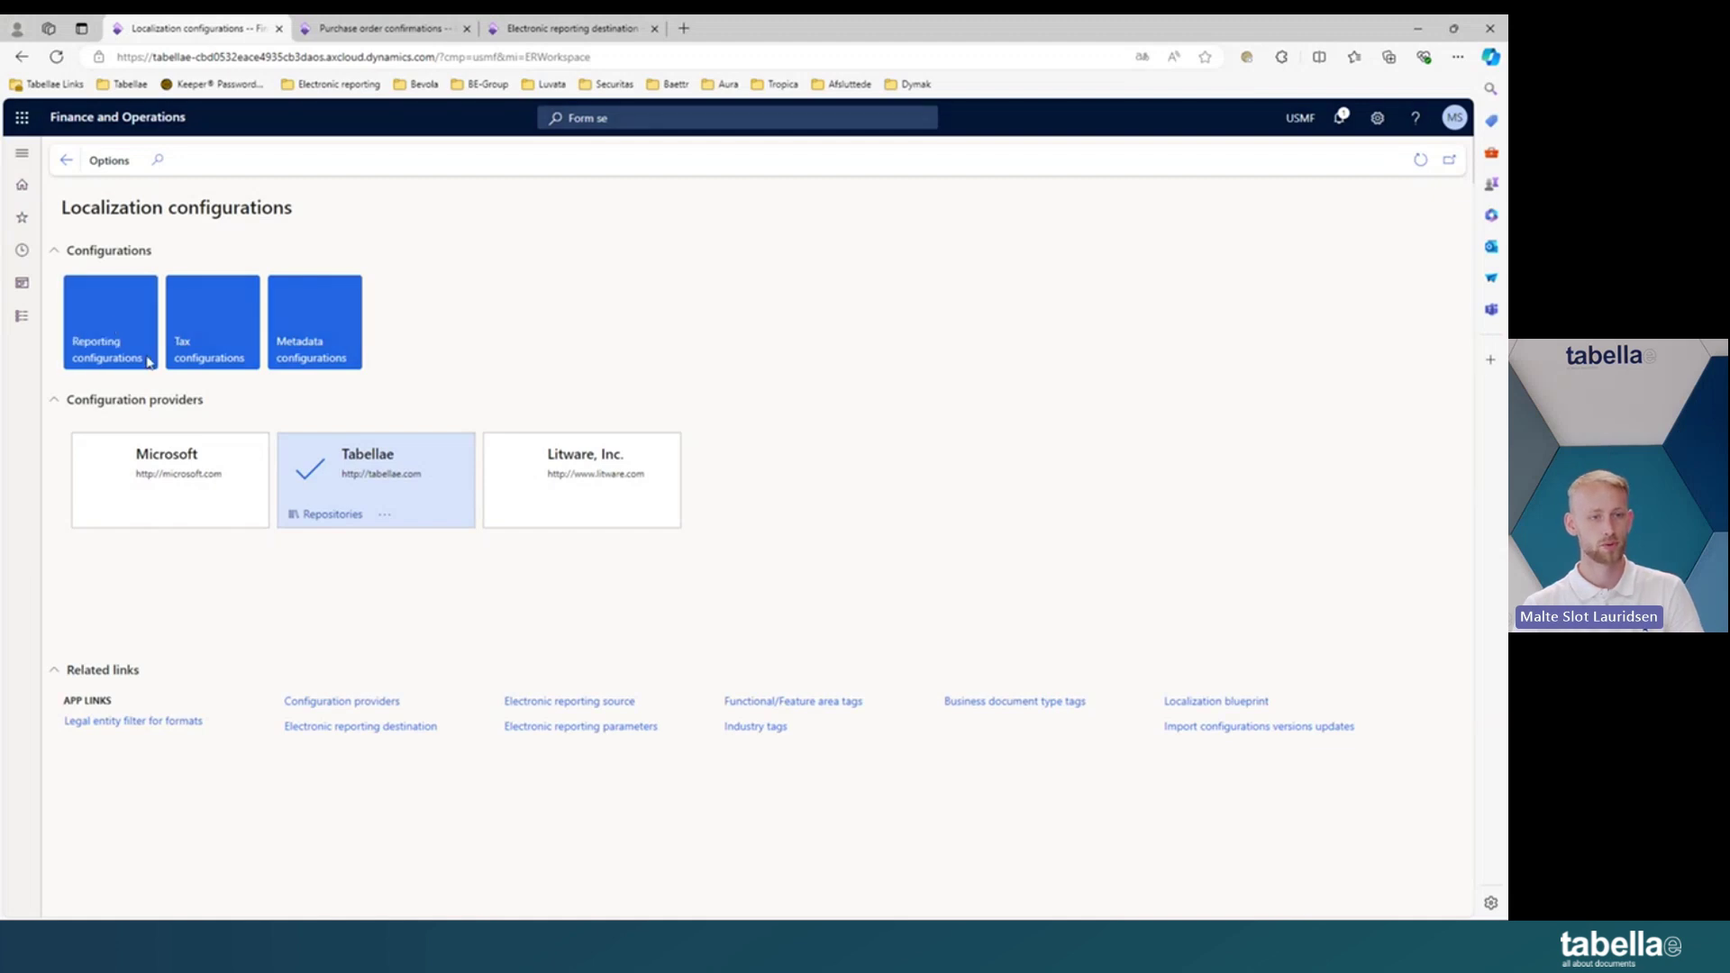
pyautogui.click(60, 309)
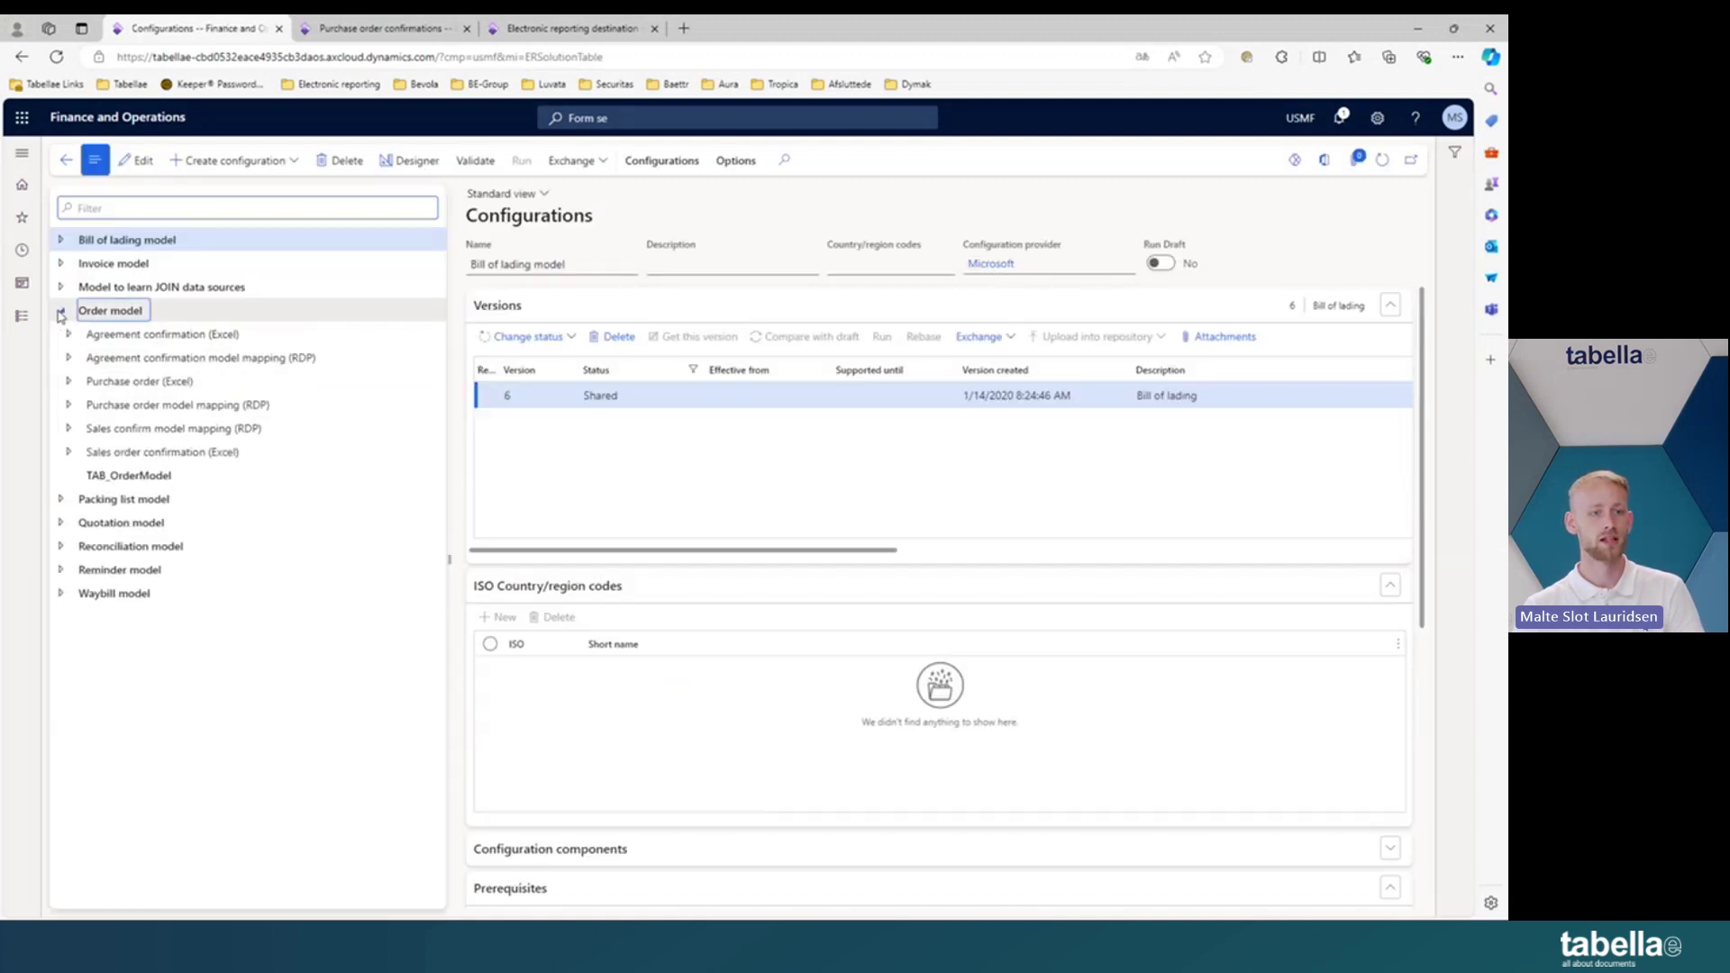
pyautogui.click(69, 382)
pyautogui.click(77, 429)
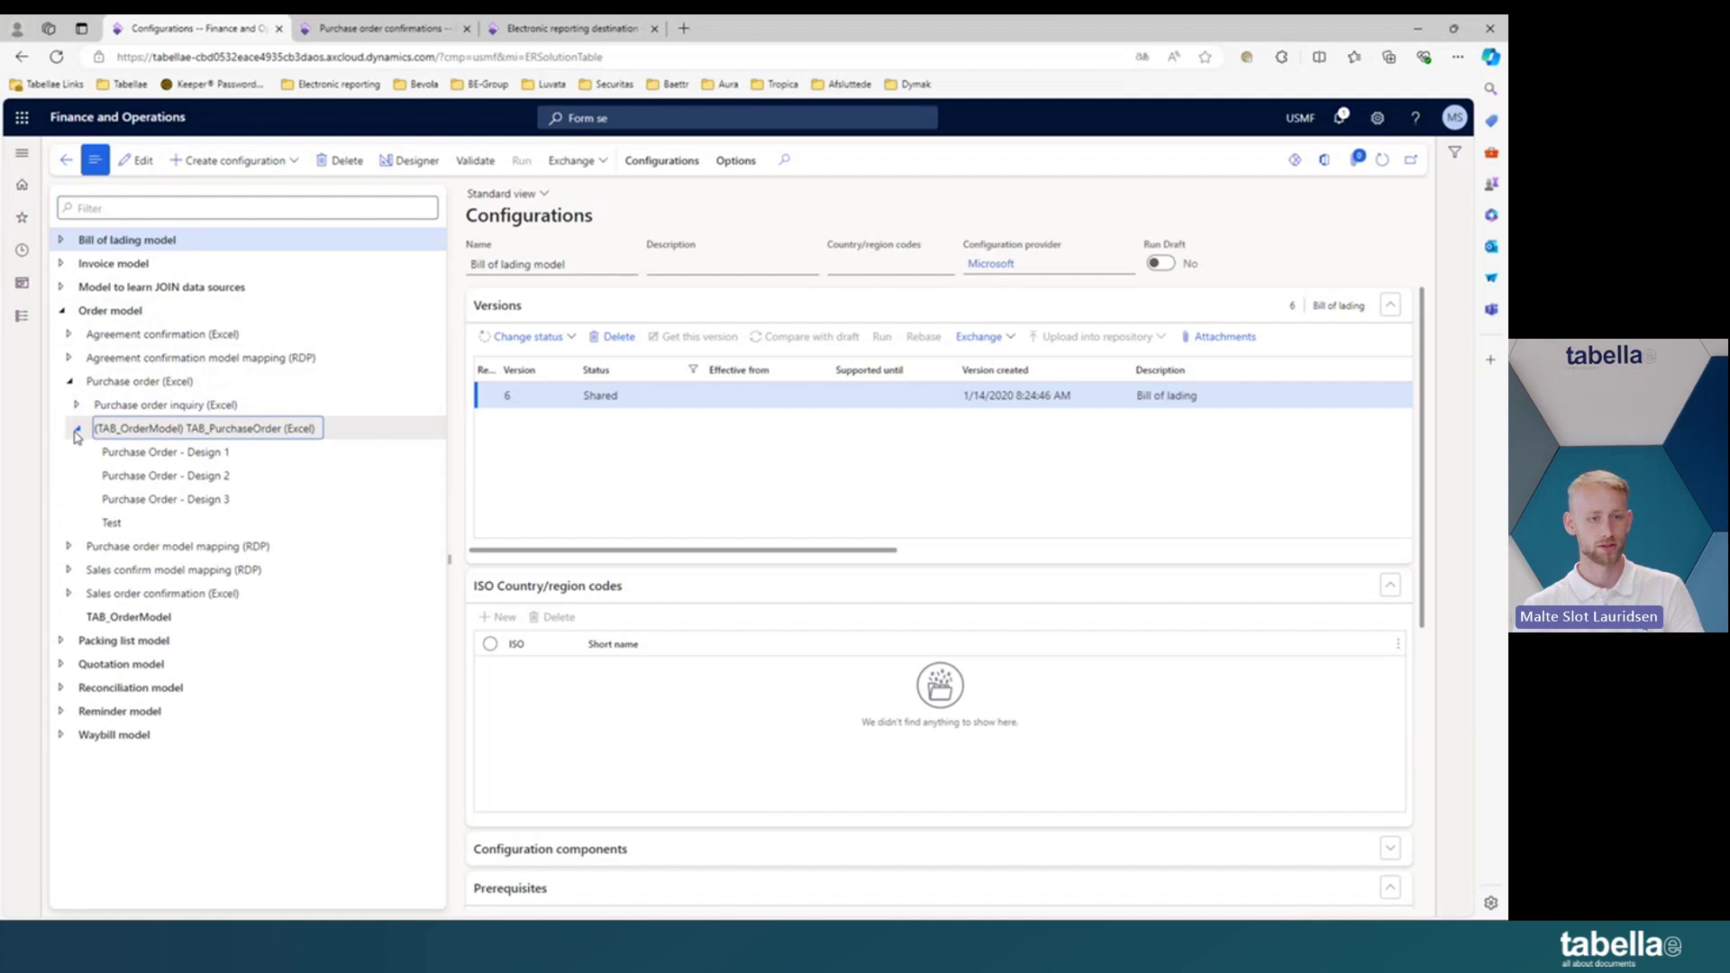
pyautogui.click(140, 526)
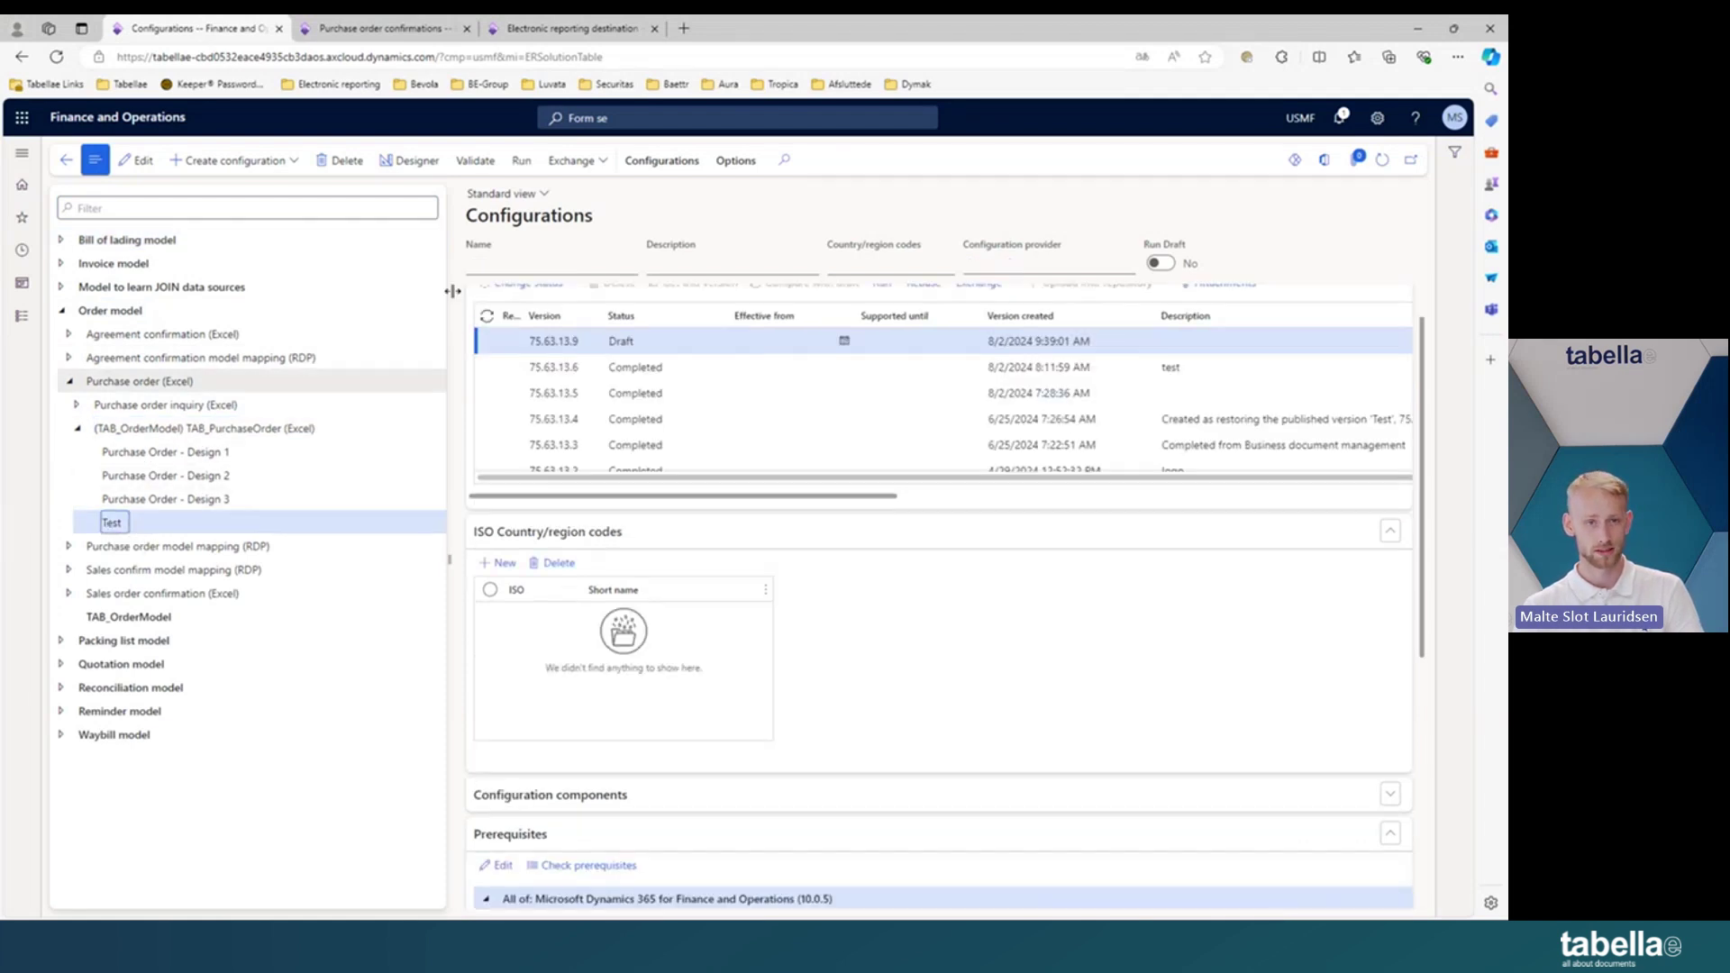
# Step: In the Test format designer, add a PDF Converter root named Pdf and save
pyautogui.click(414, 160)
pyautogui.click(74, 286)
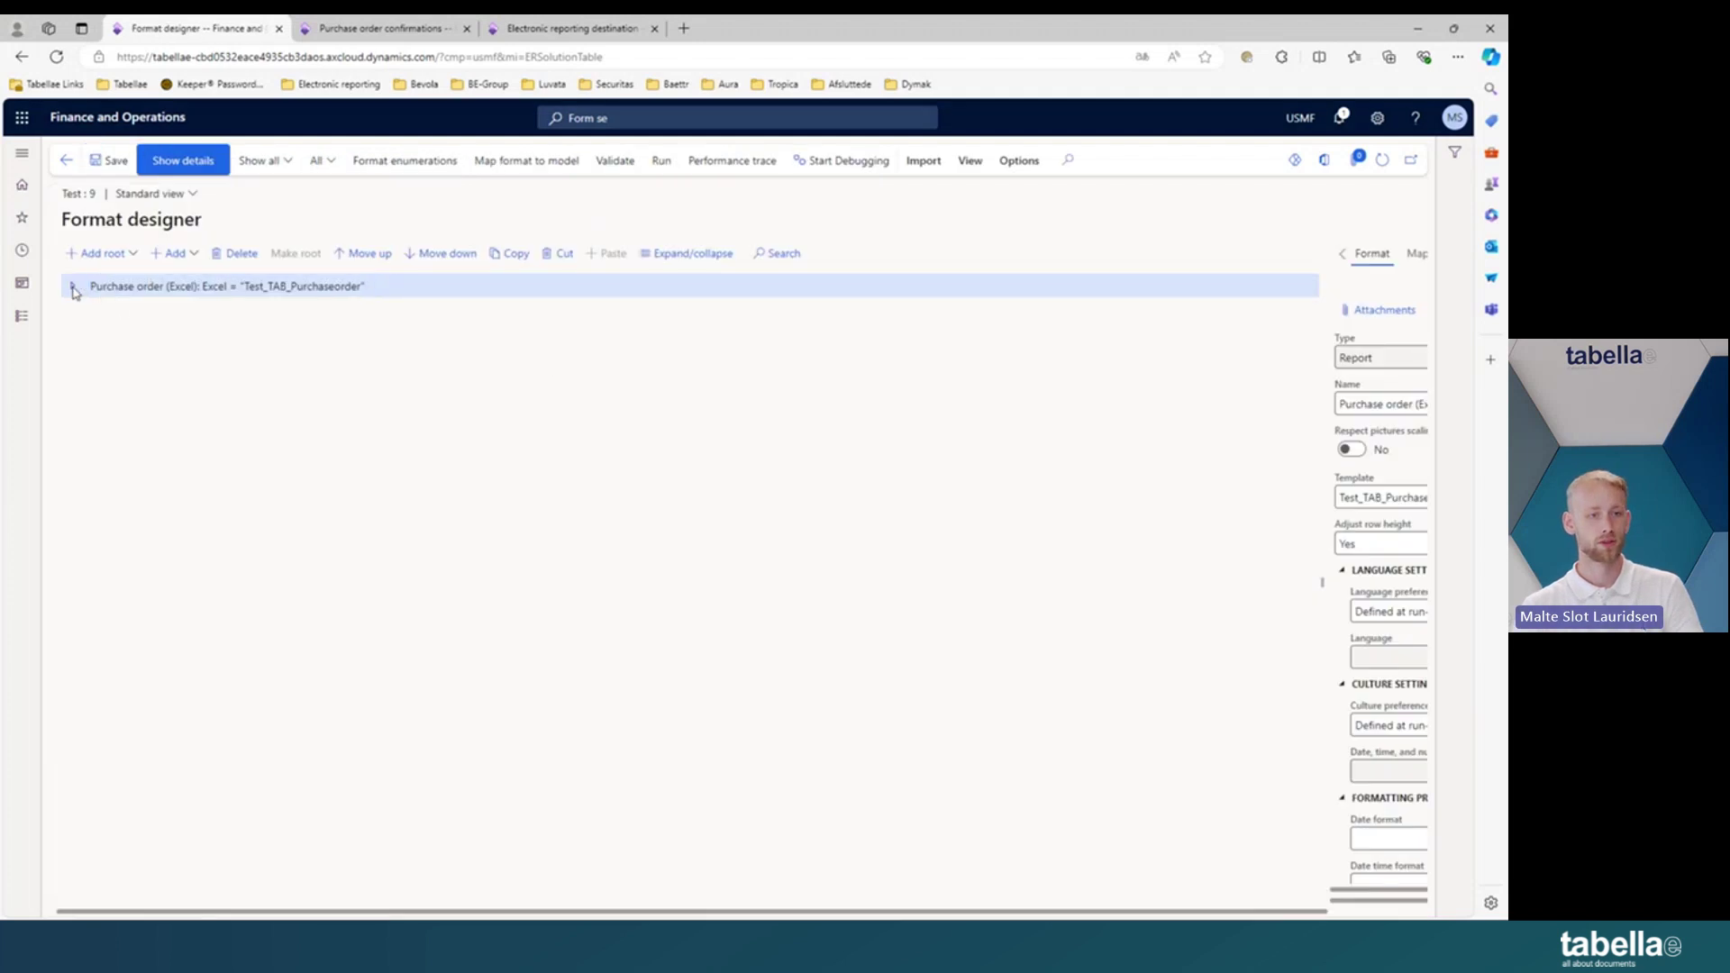
pyautogui.click(82, 309)
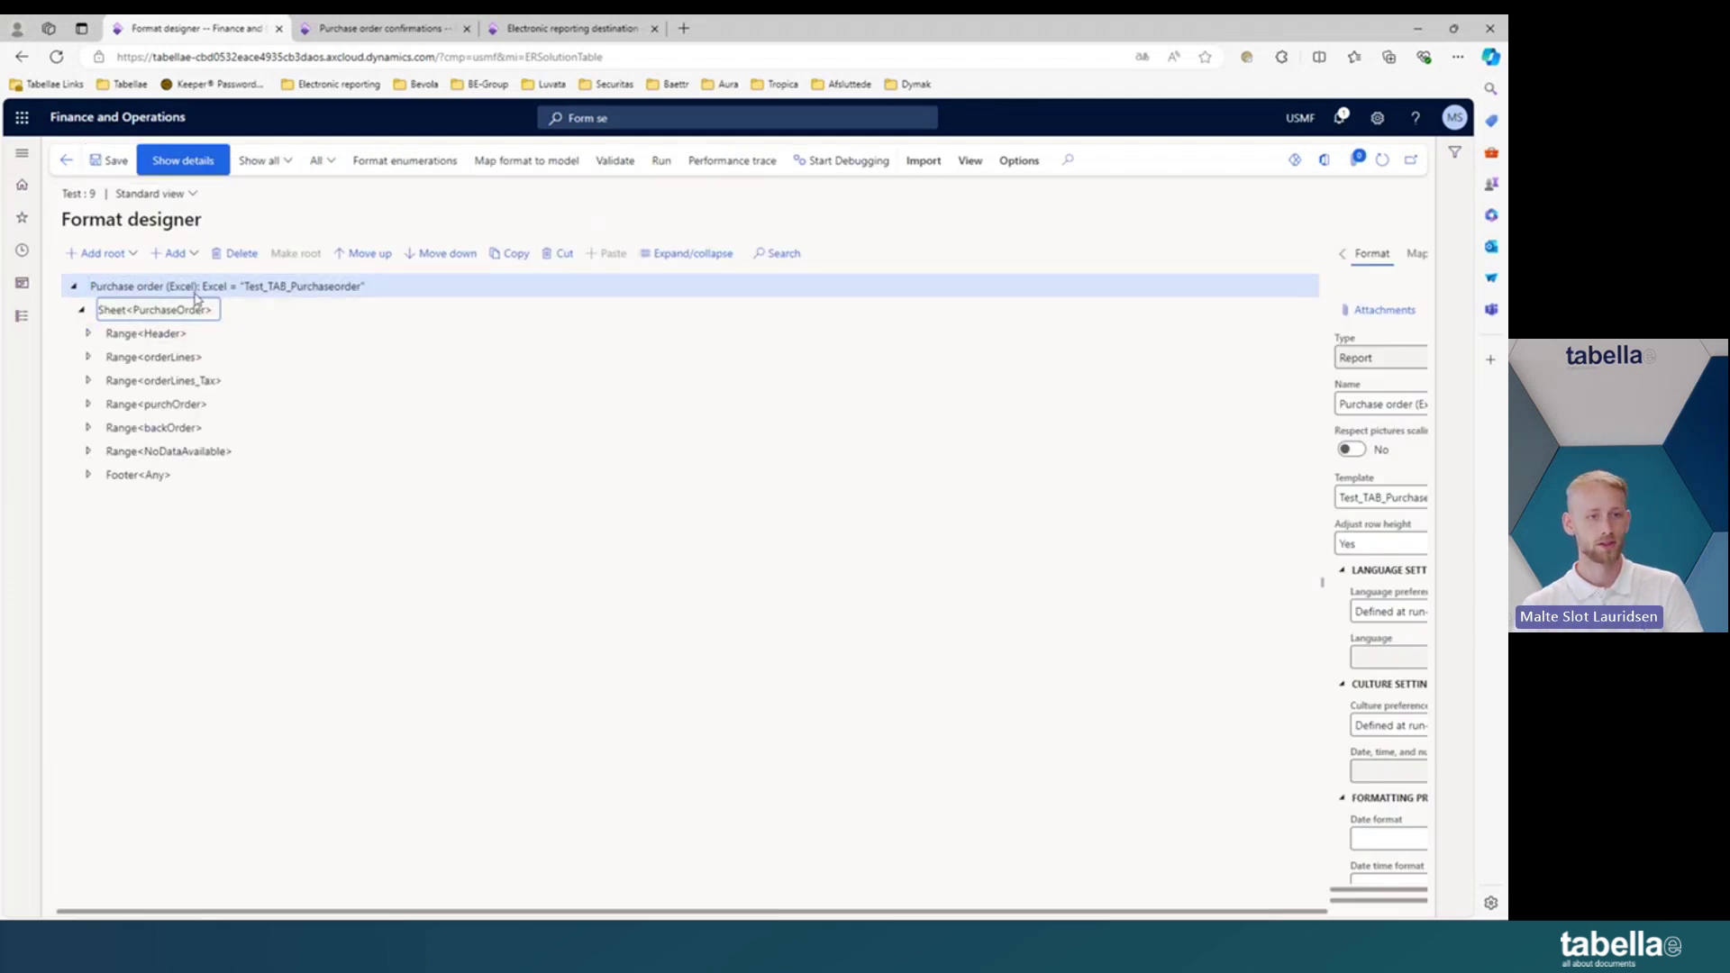
pyautogui.click(154, 285)
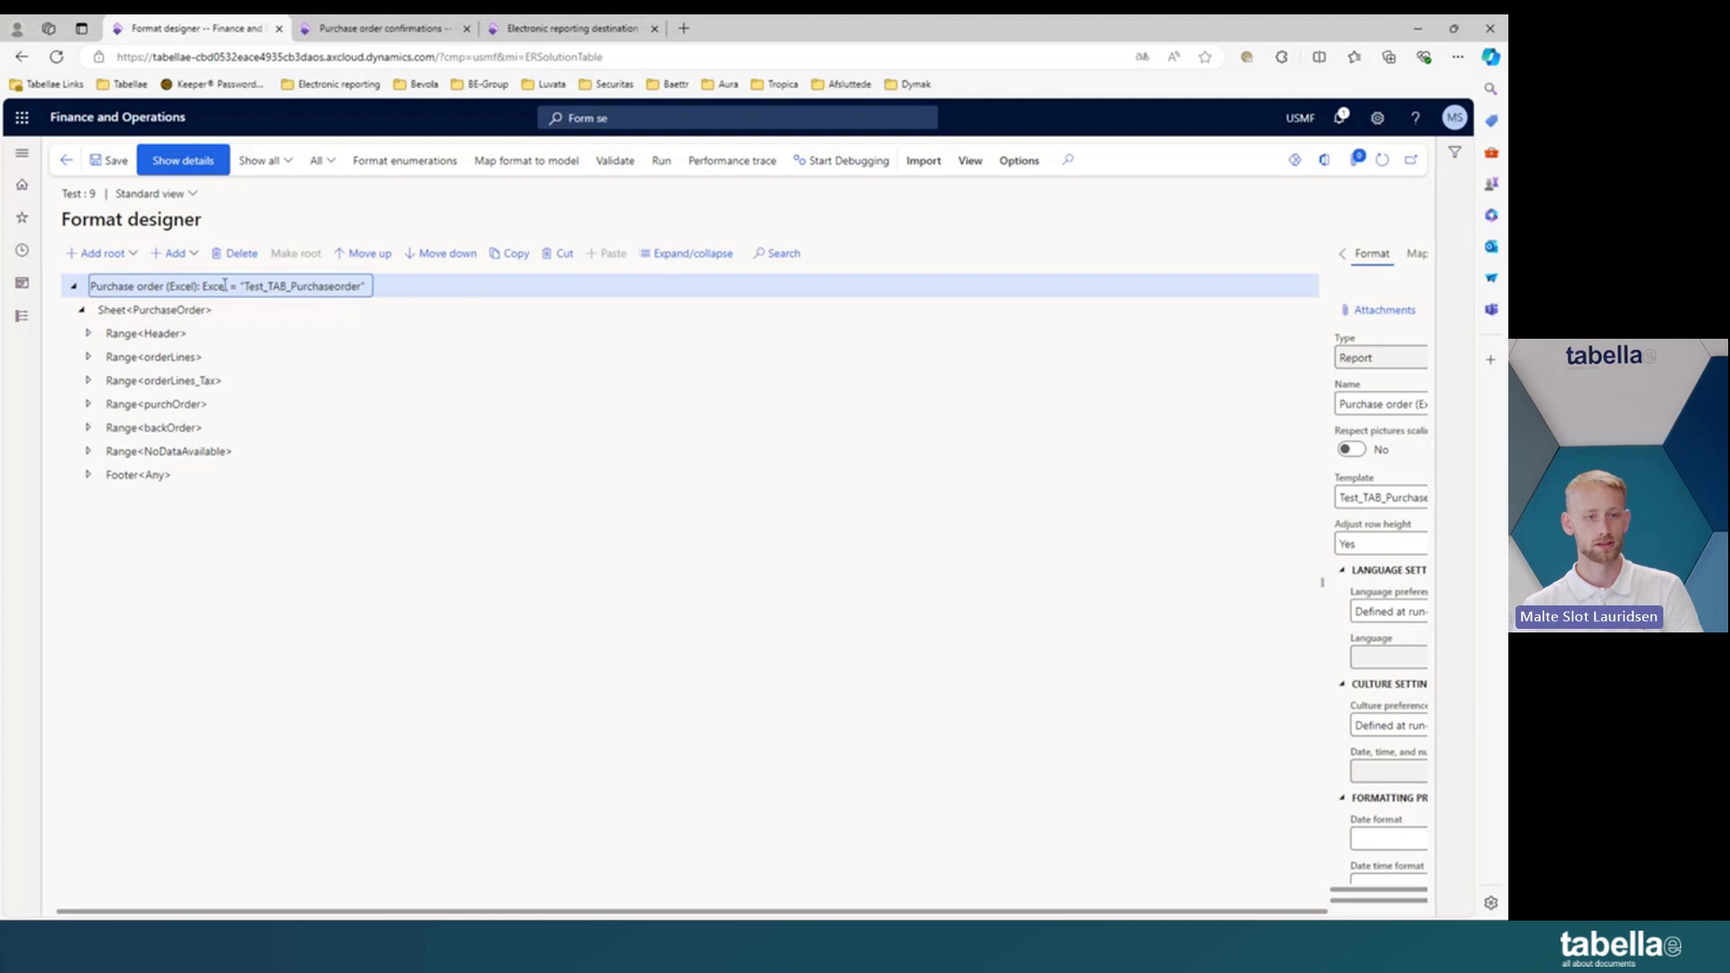
pyautogui.click(129, 254)
pyautogui.doubleClick(136, 382)
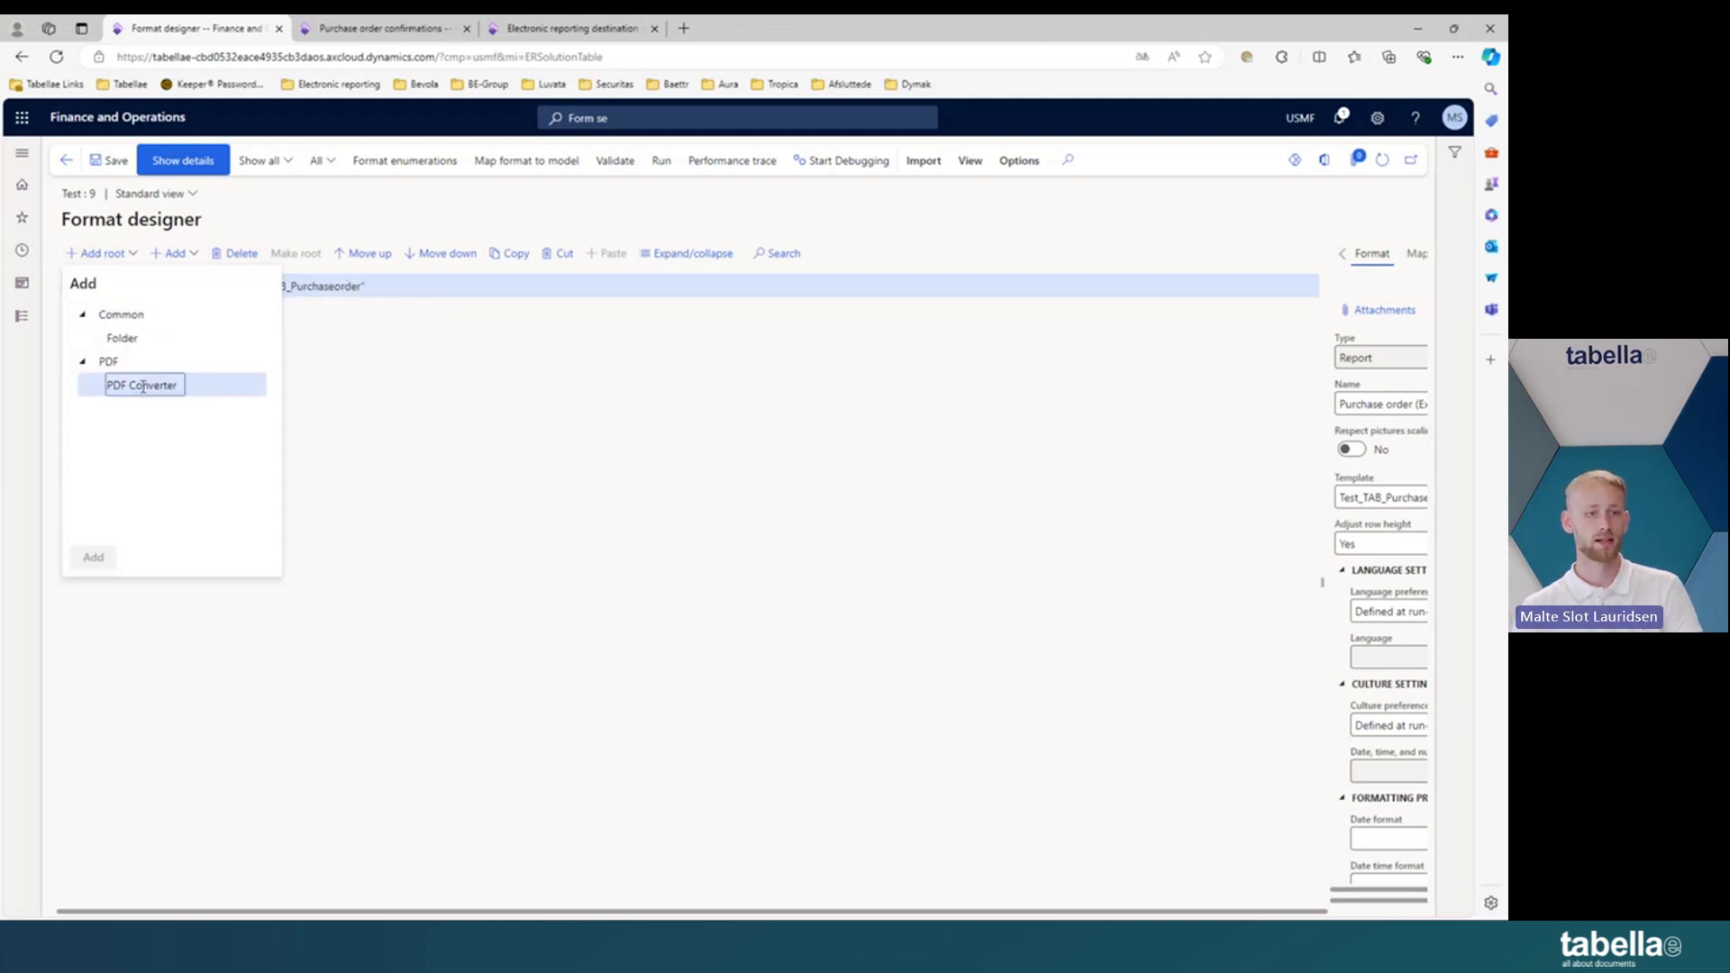
pyautogui.click(1051, 251)
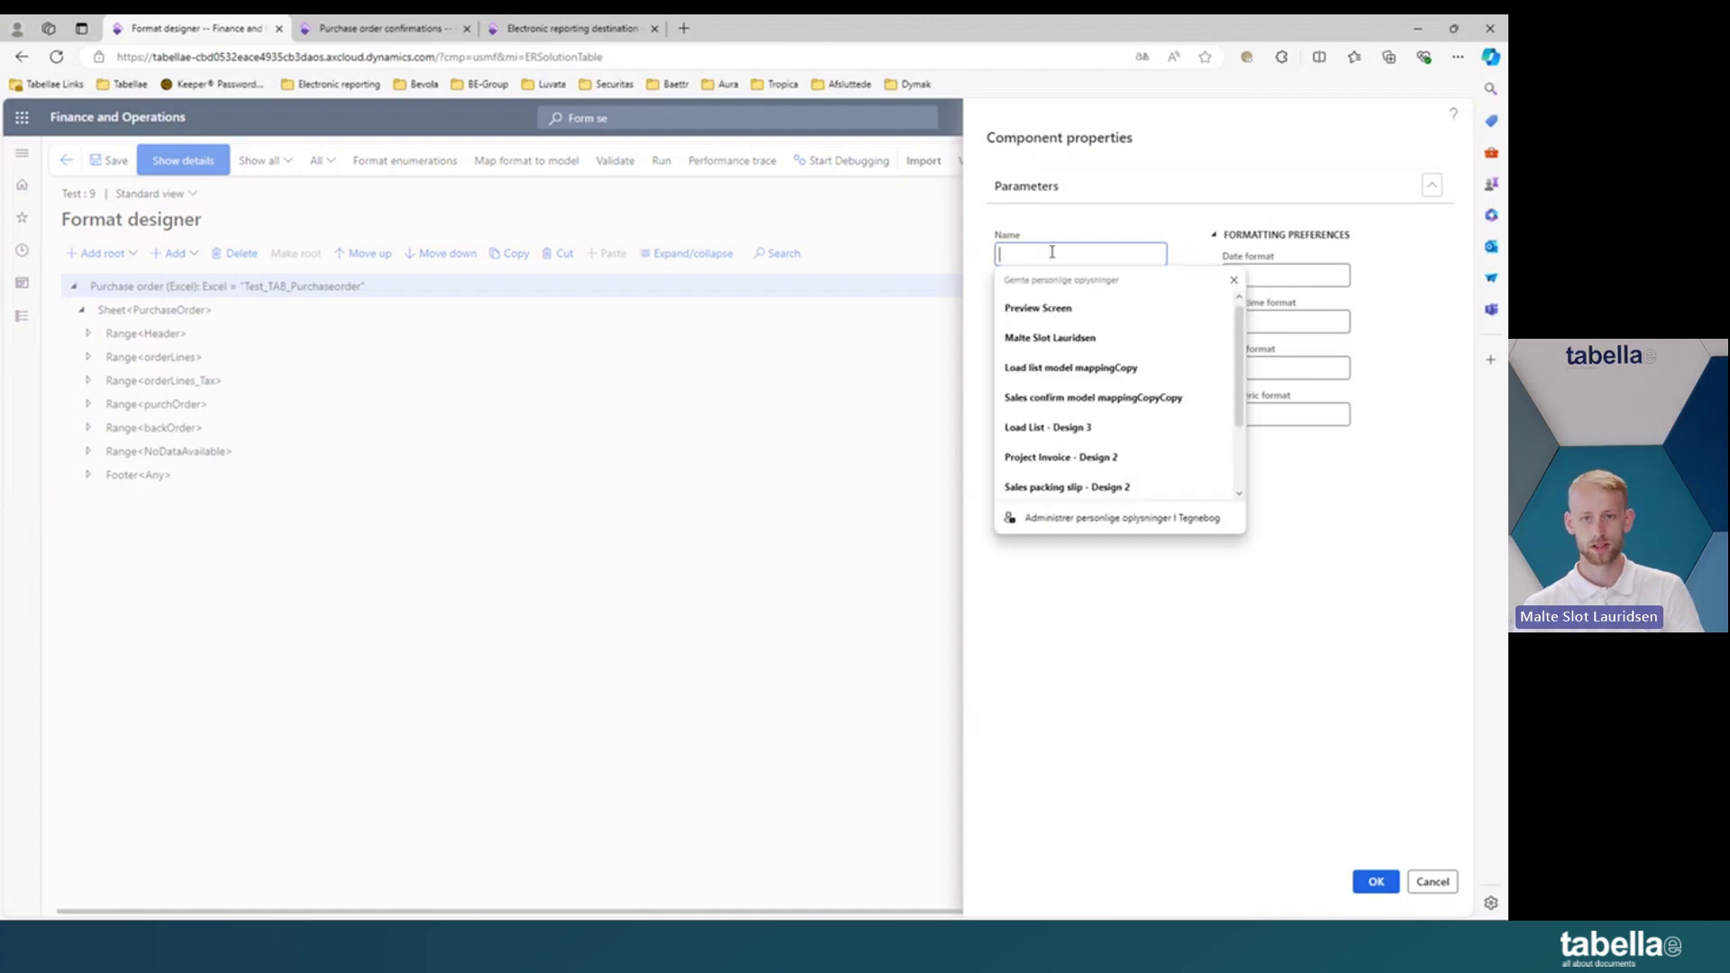
pyautogui.write('P')
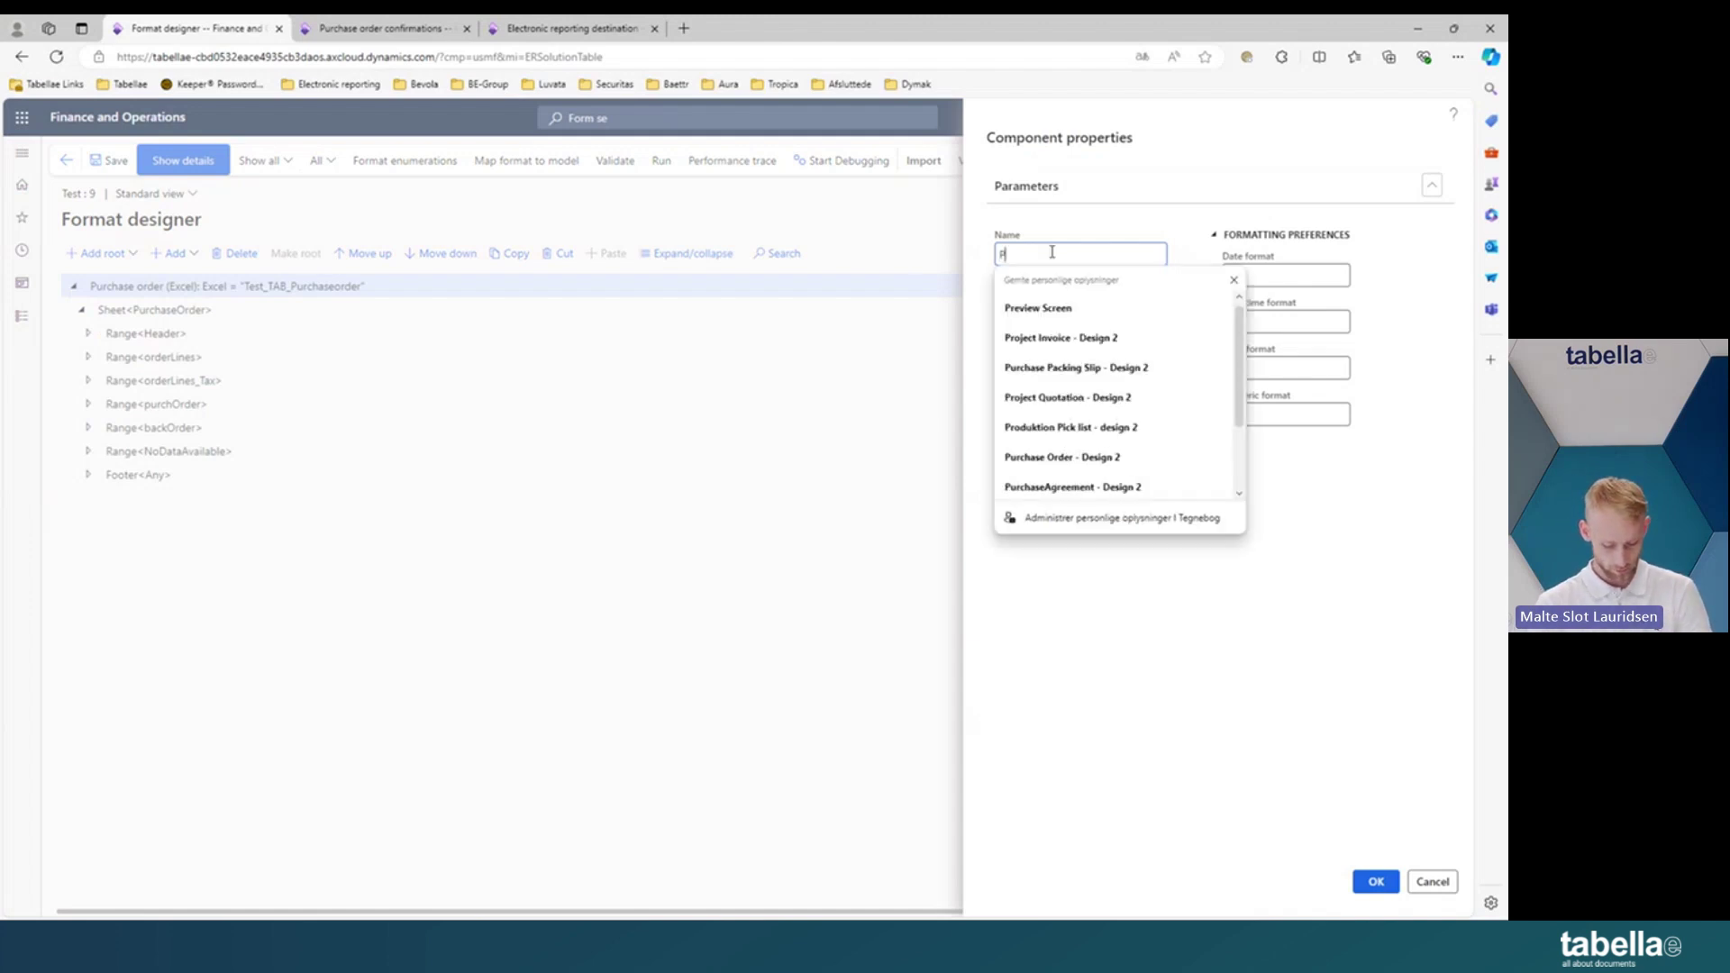
pyautogui.write('df Converterr')
pyautogui.press('Return')
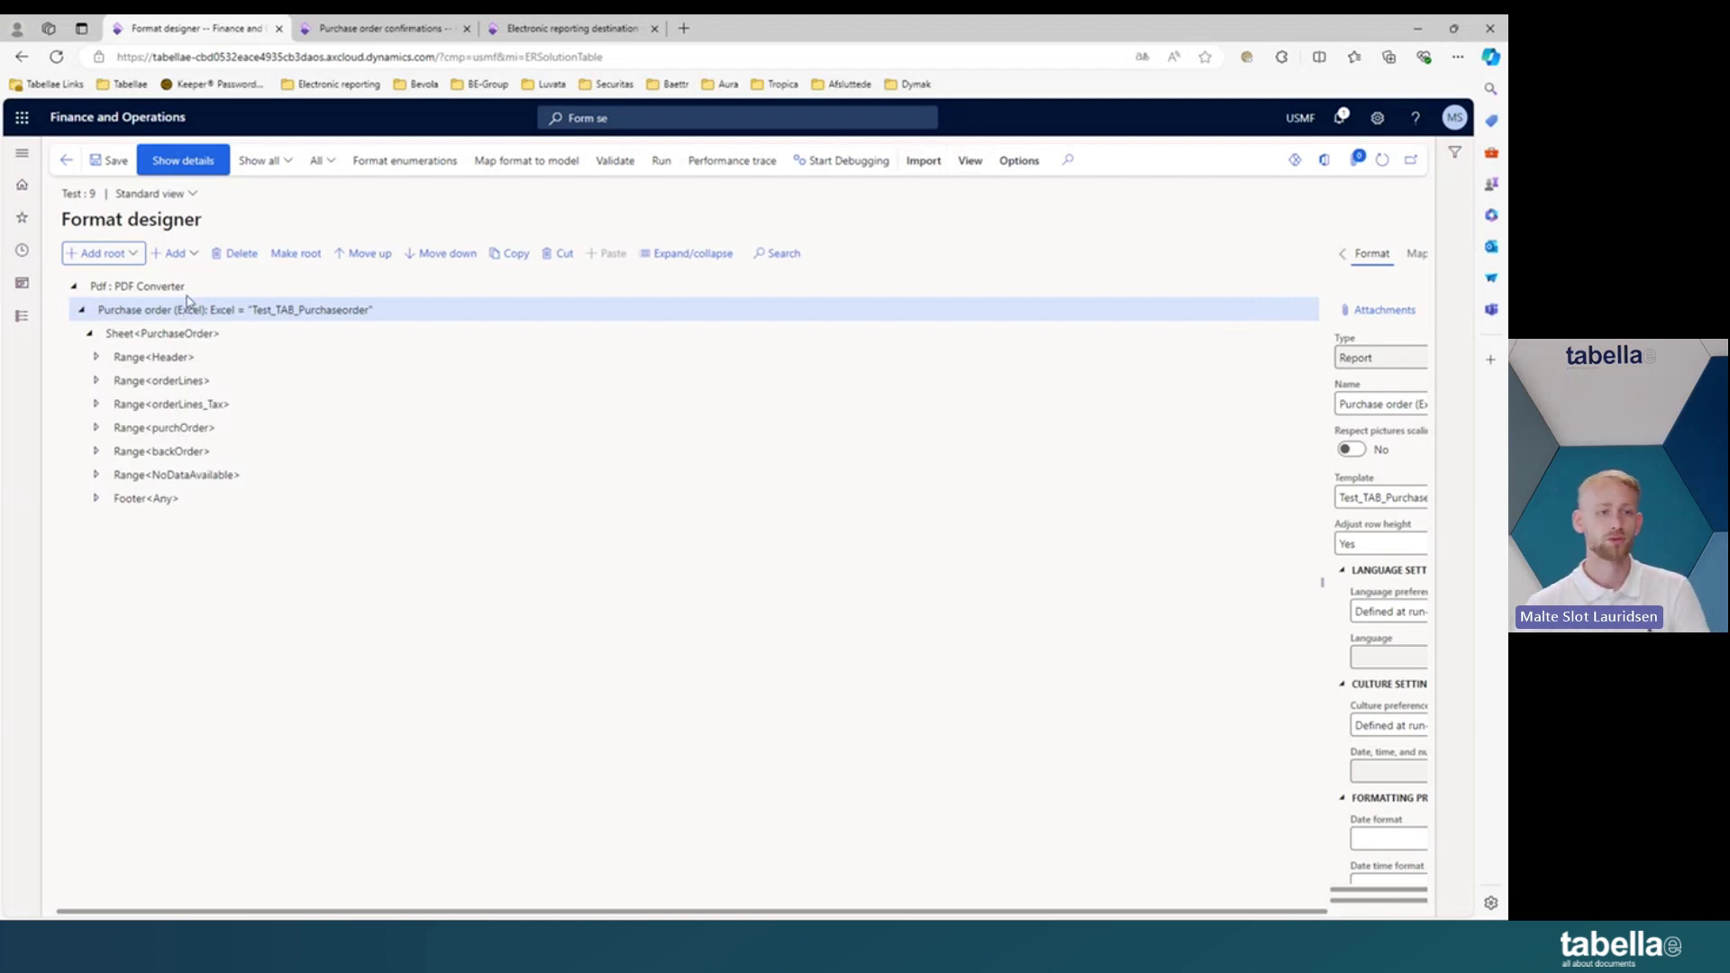
pyautogui.click(113, 169)
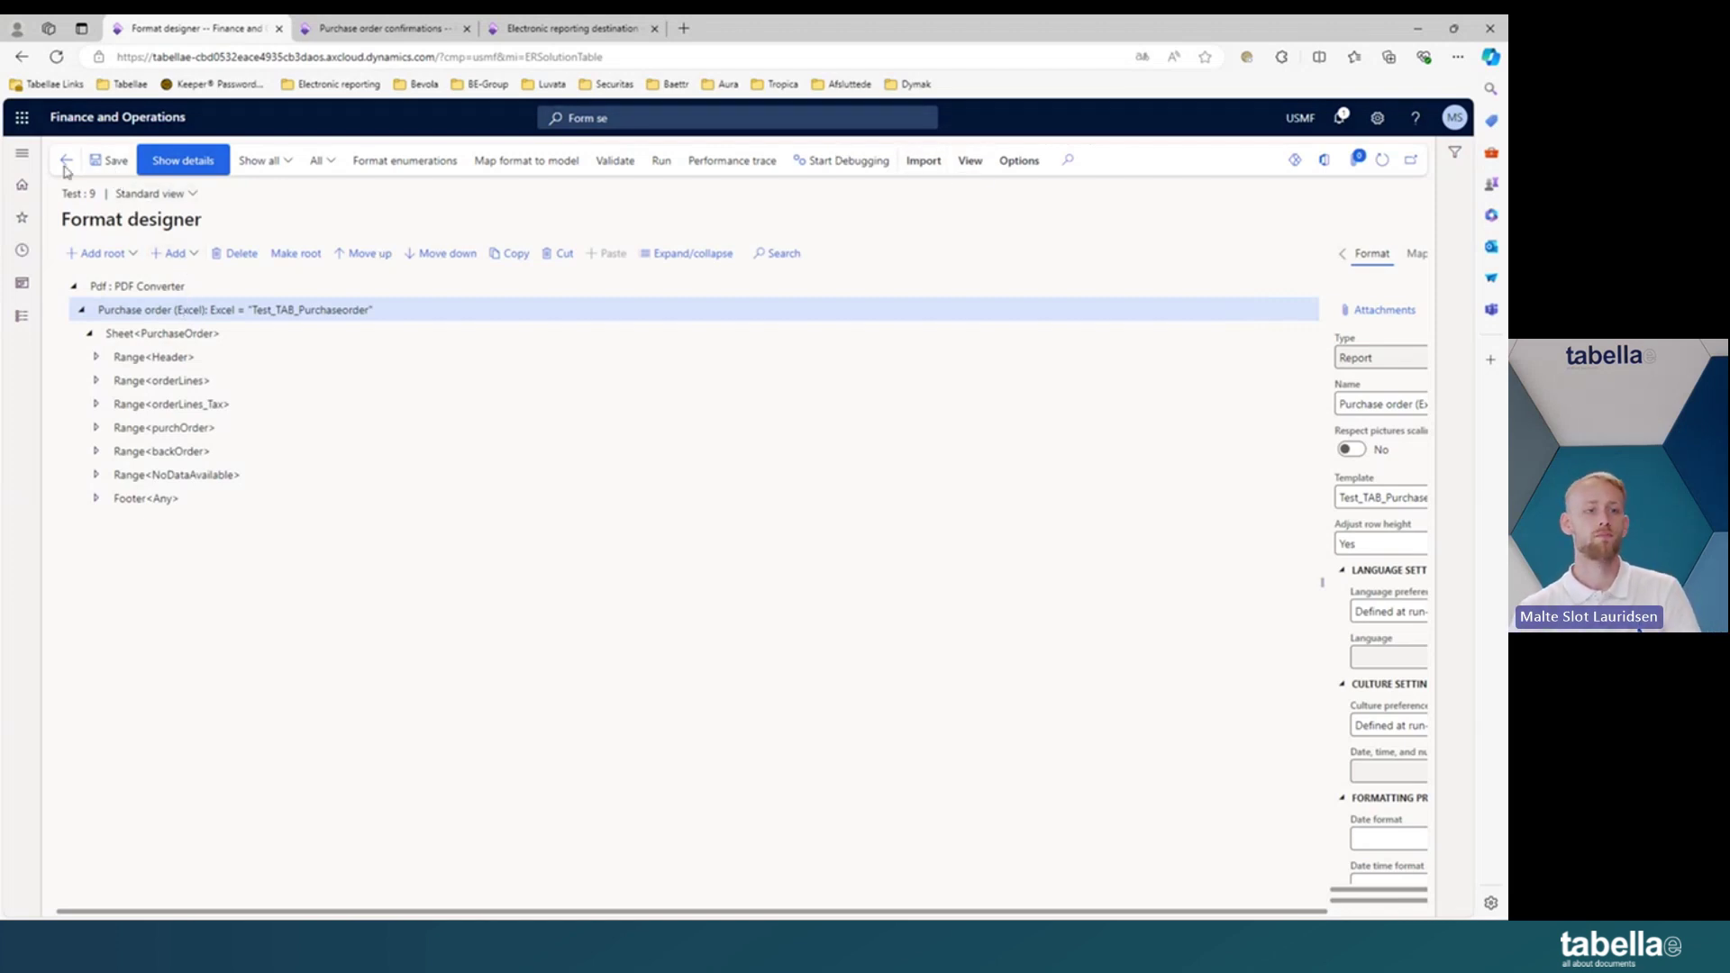
# Step: Complete Test version 75.63.13.9 with description 'pdf converter added'
pyautogui.click(65, 161)
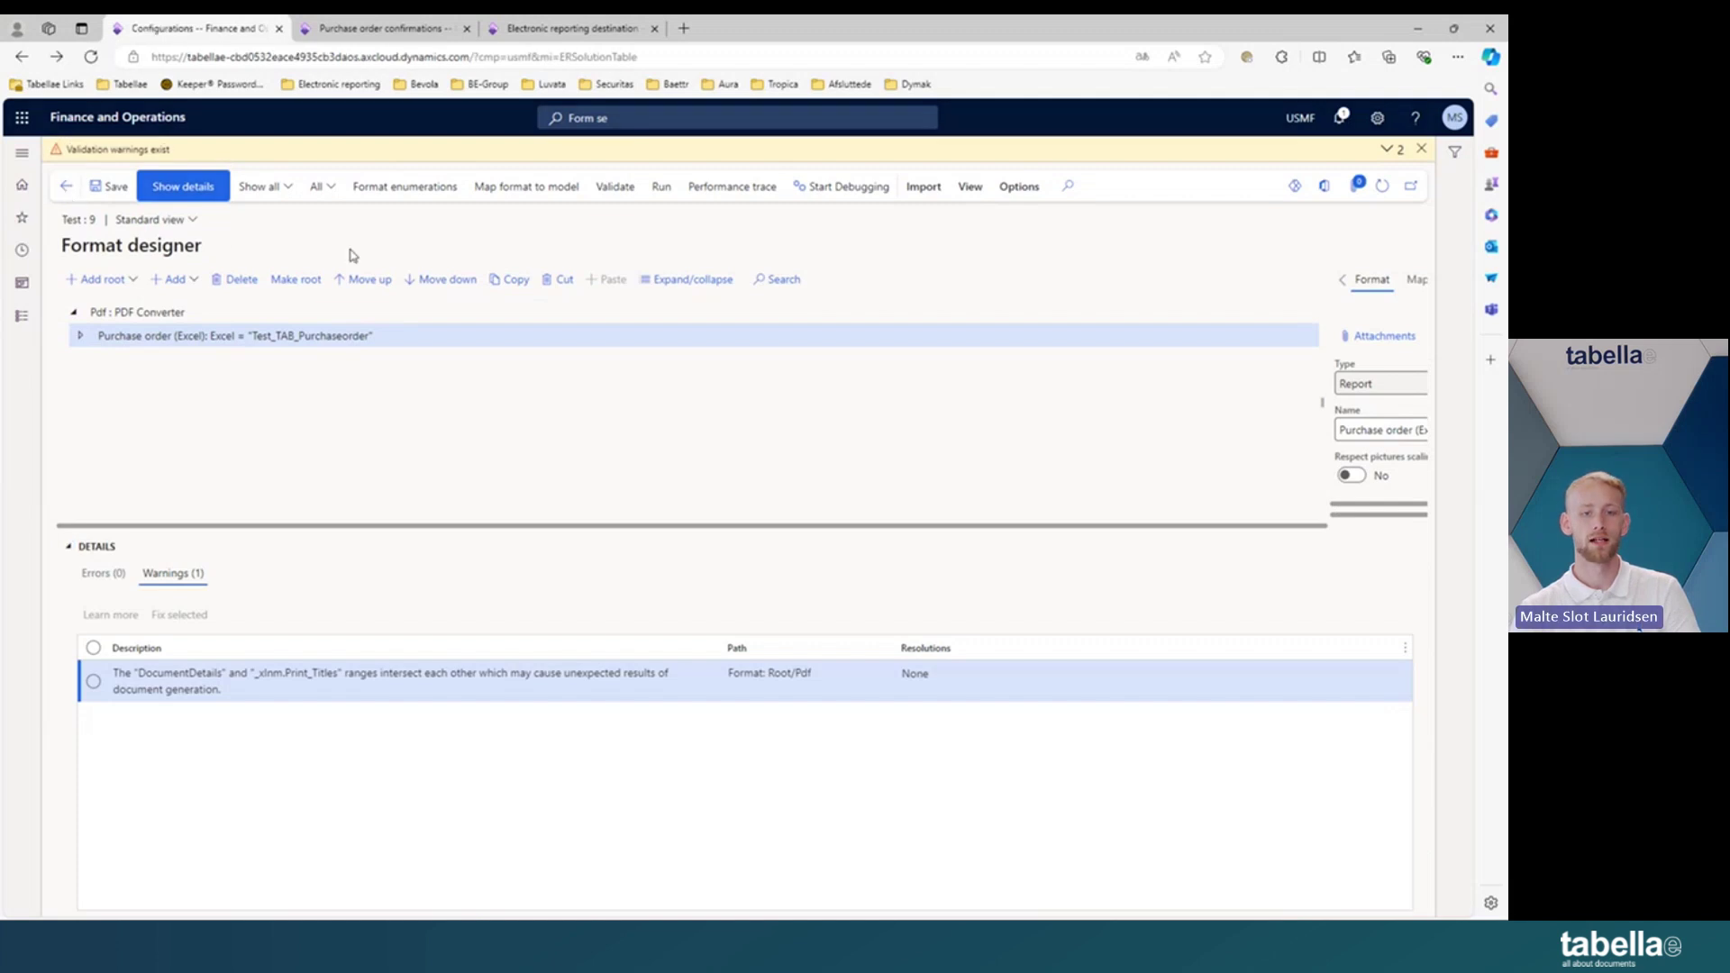
pyautogui.click(527, 294)
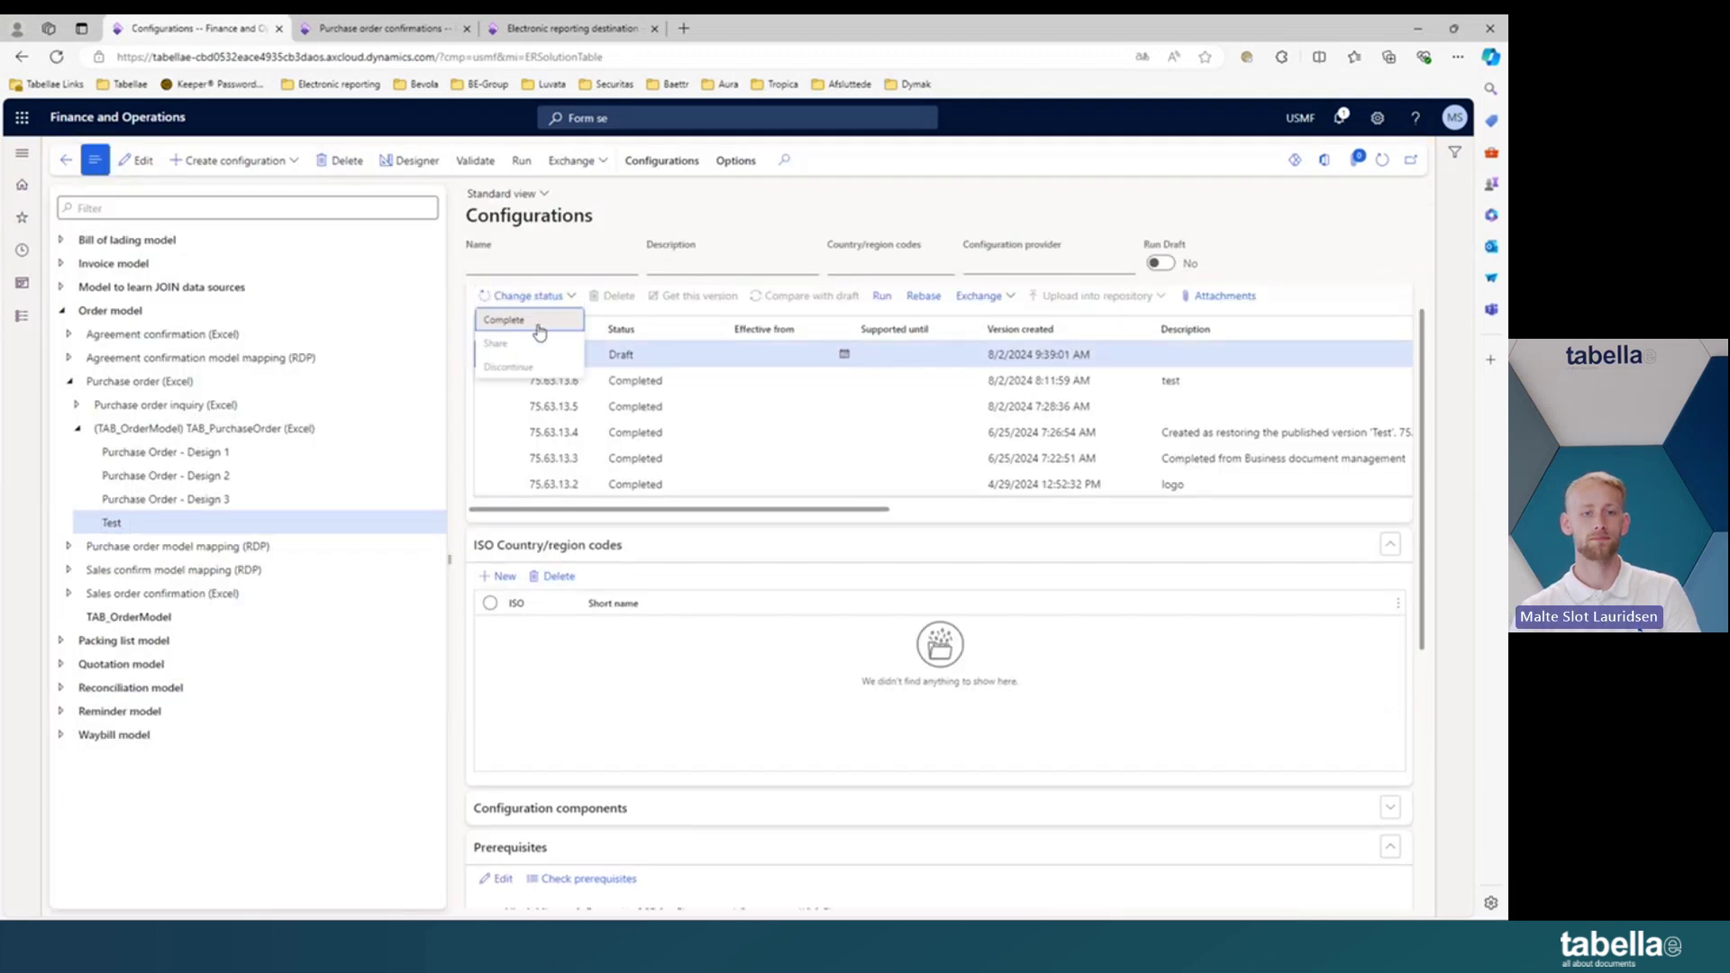
pyautogui.click(538, 329)
pyautogui.write('pdf converter')
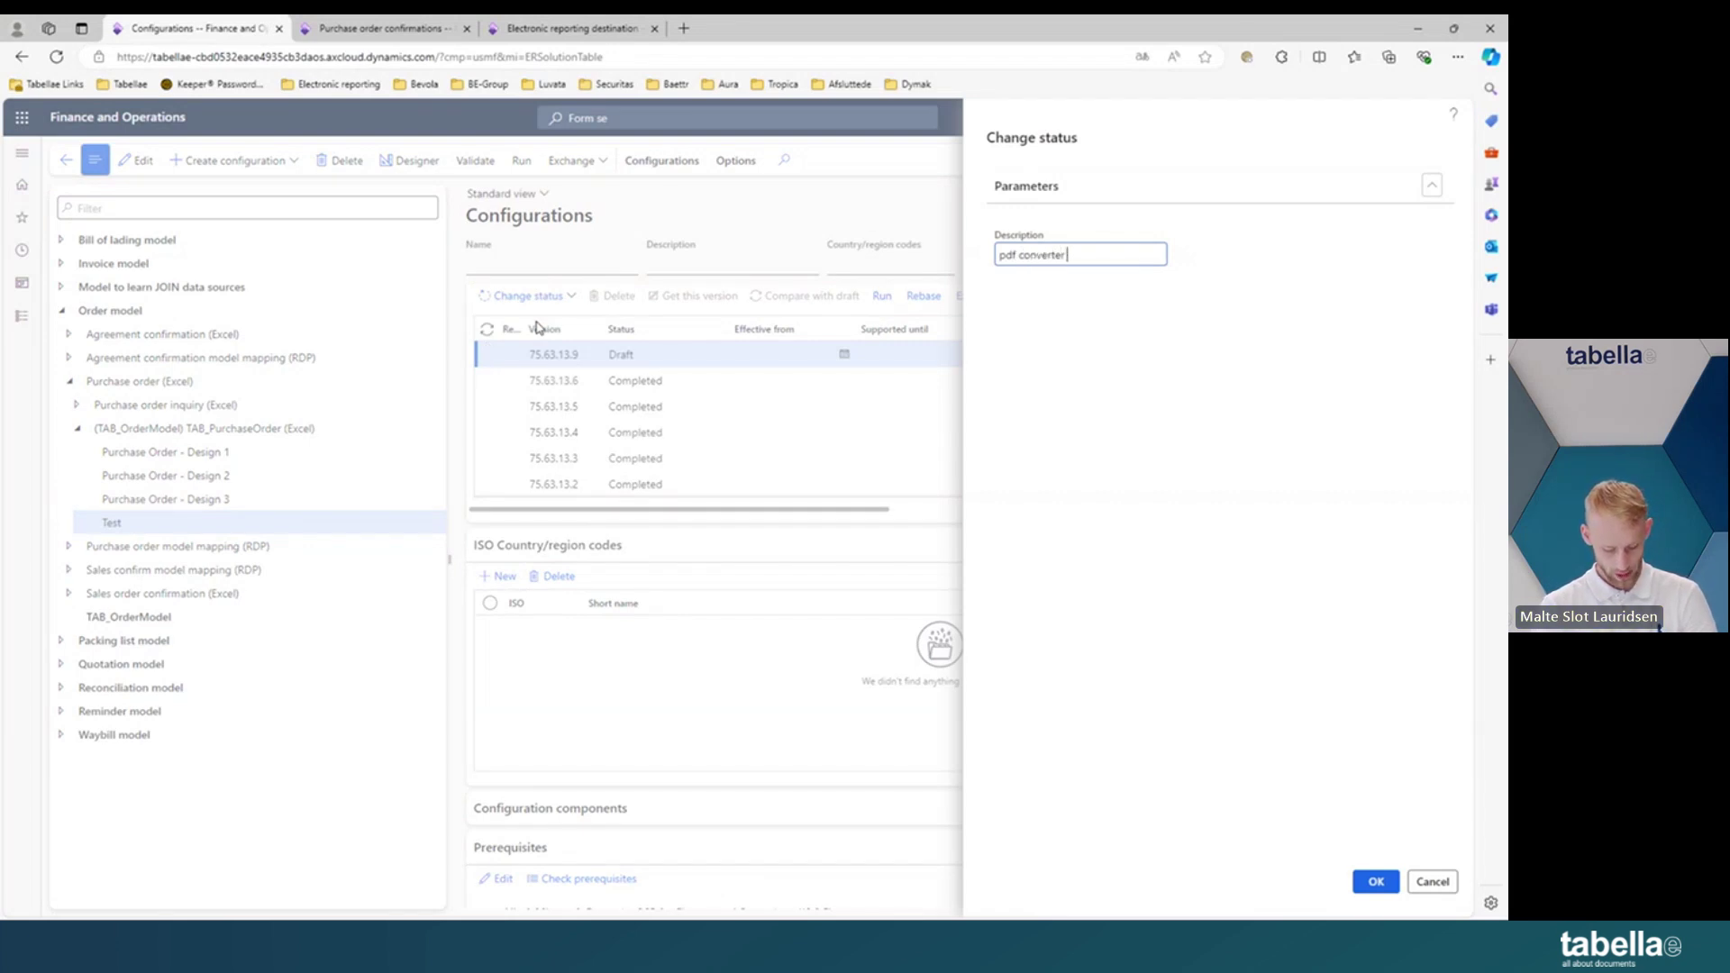
pyautogui.write('ed')
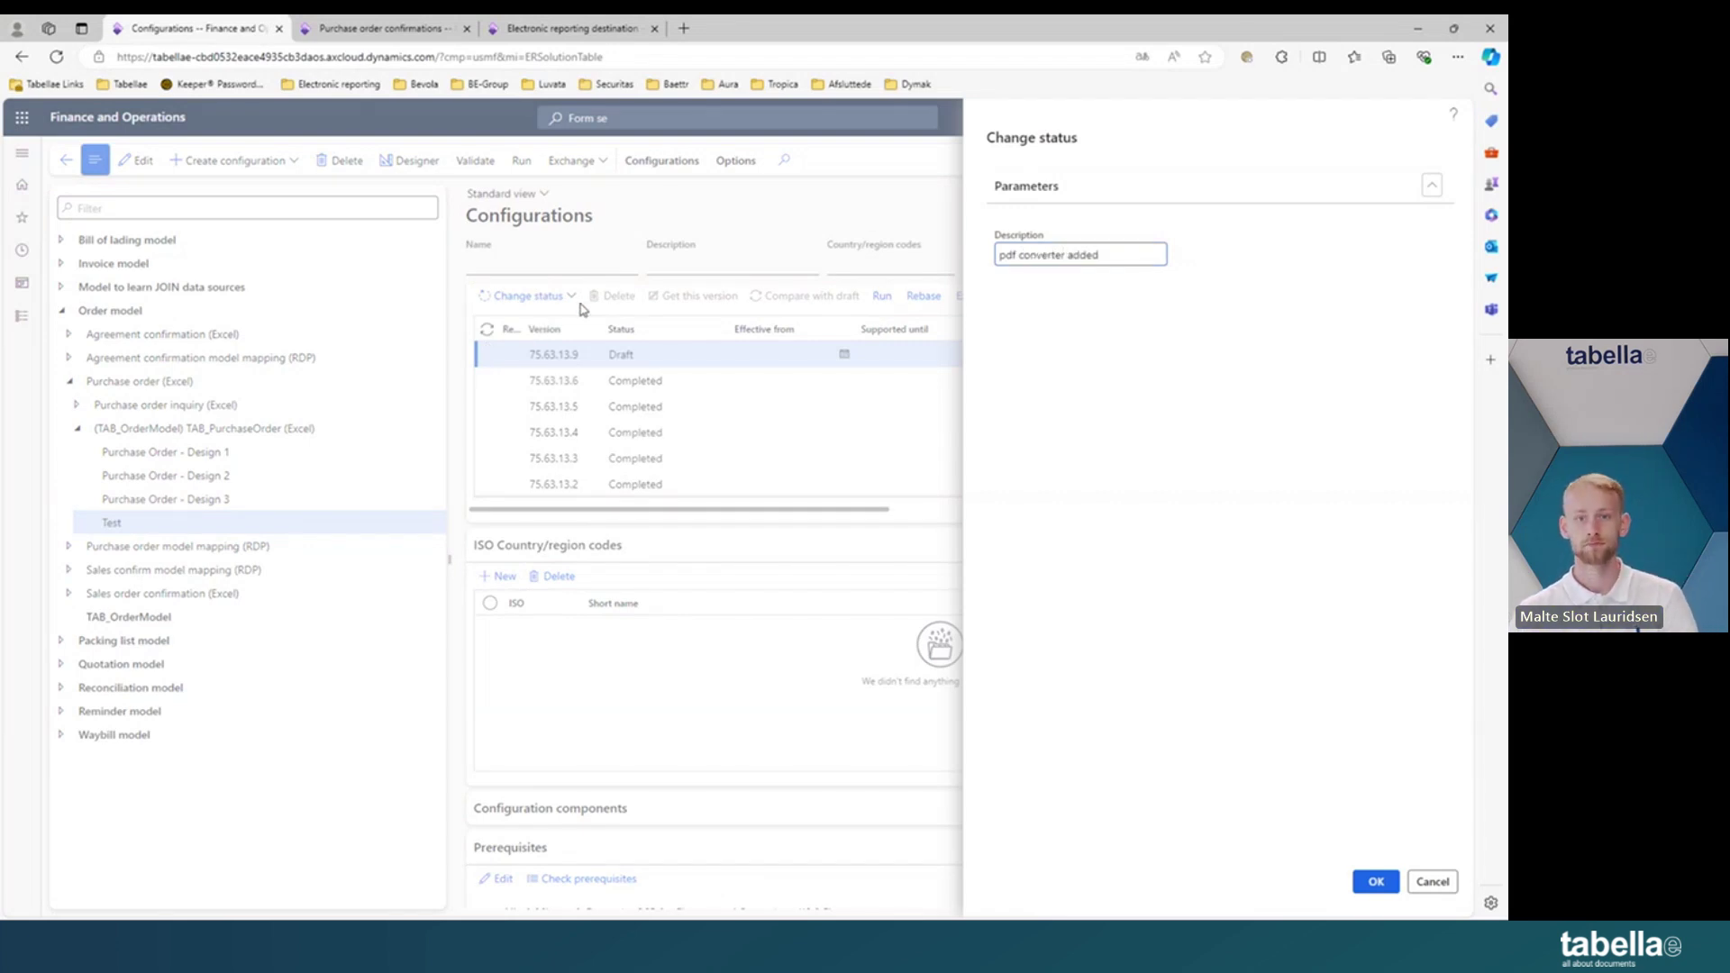
pyautogui.press('Return')
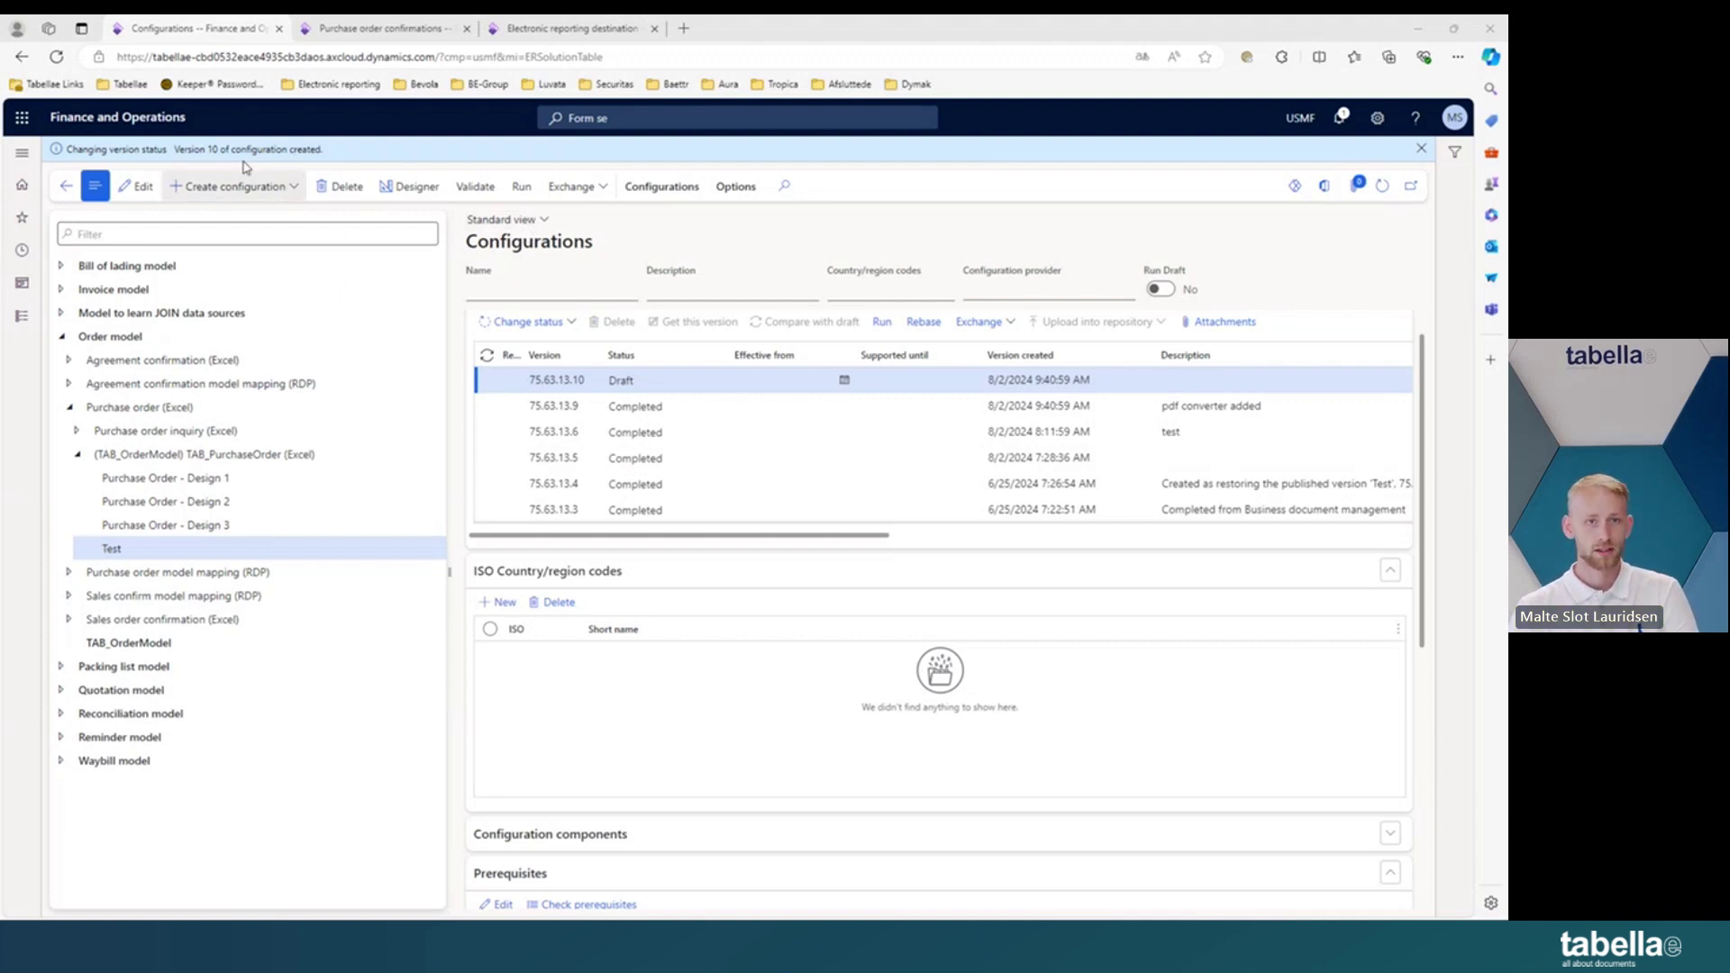
# Step: Open the electronic reporting destinations for the Test format
pyautogui.click(136, 117)
pyautogui.scroll(-5, 324, 236)
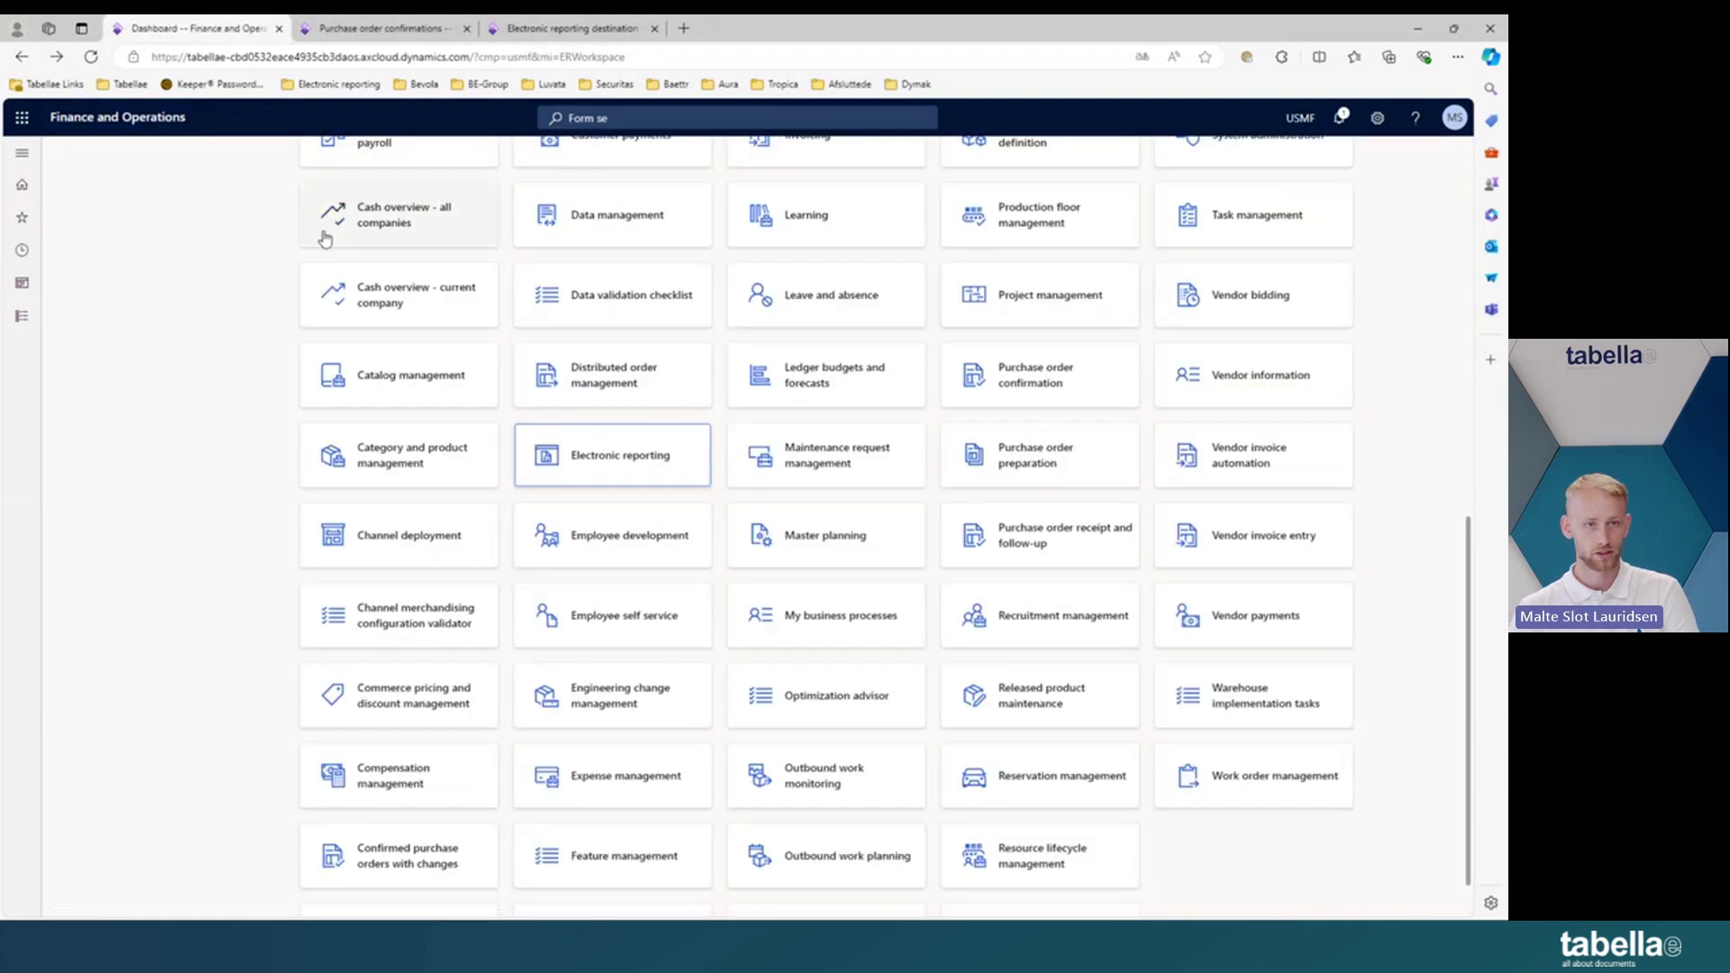
pyautogui.click(620, 451)
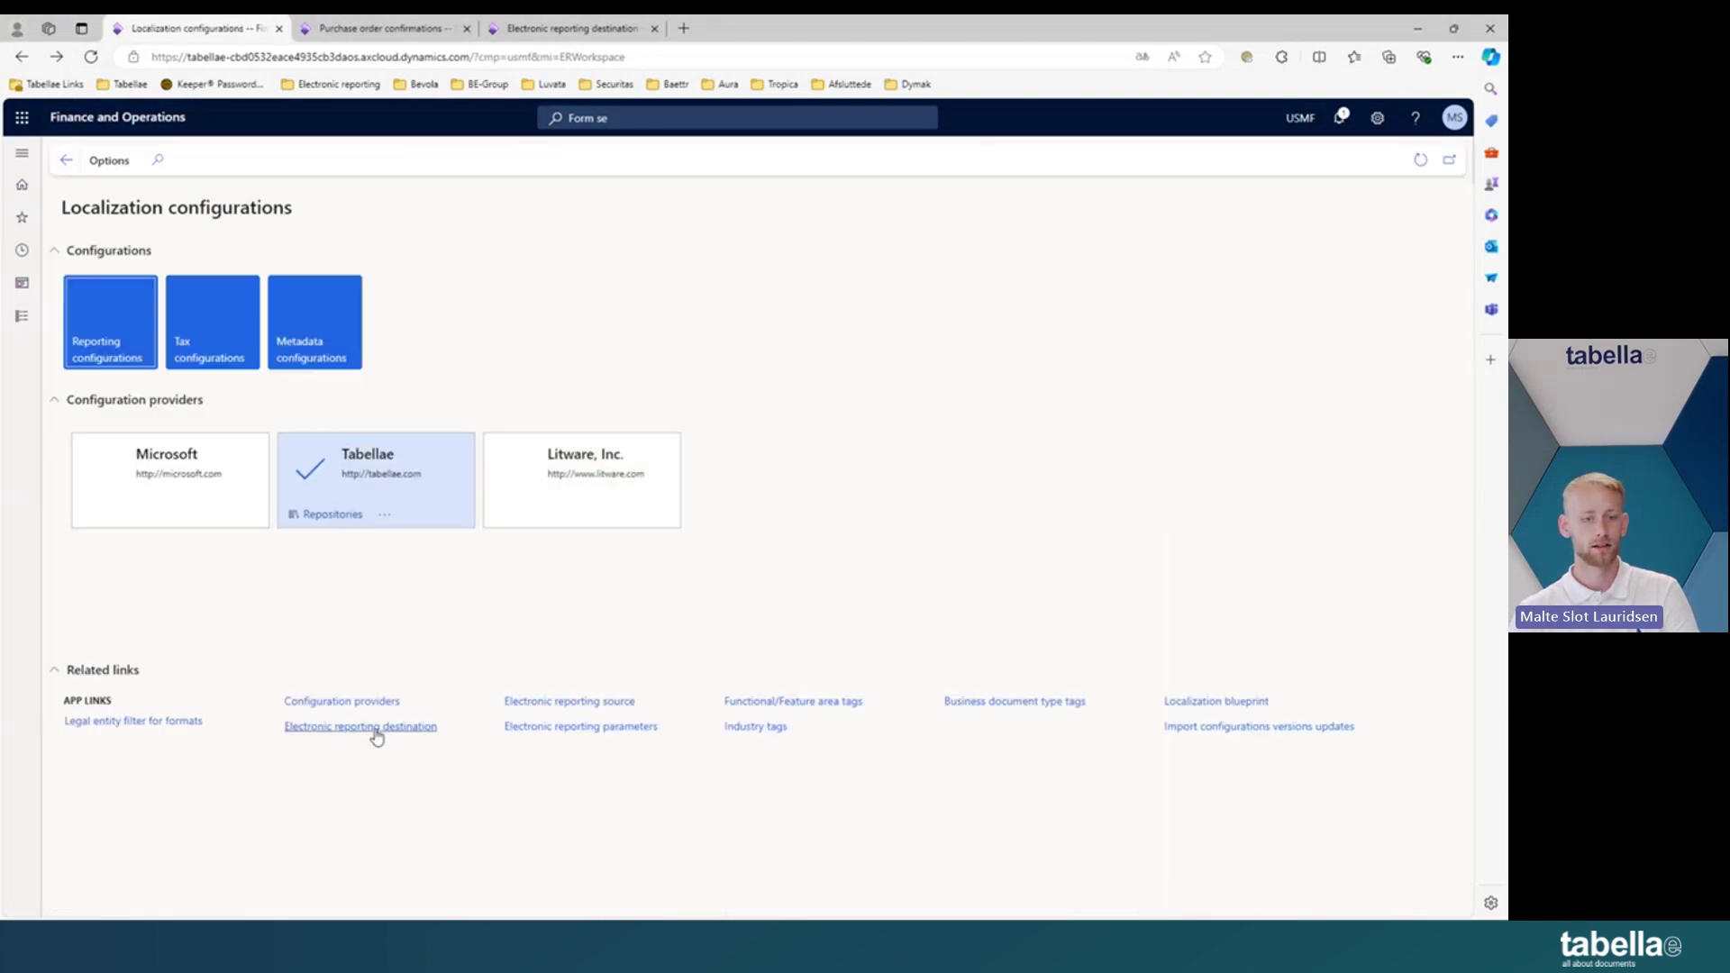
pyautogui.click(381, 727)
pyautogui.click(142, 742)
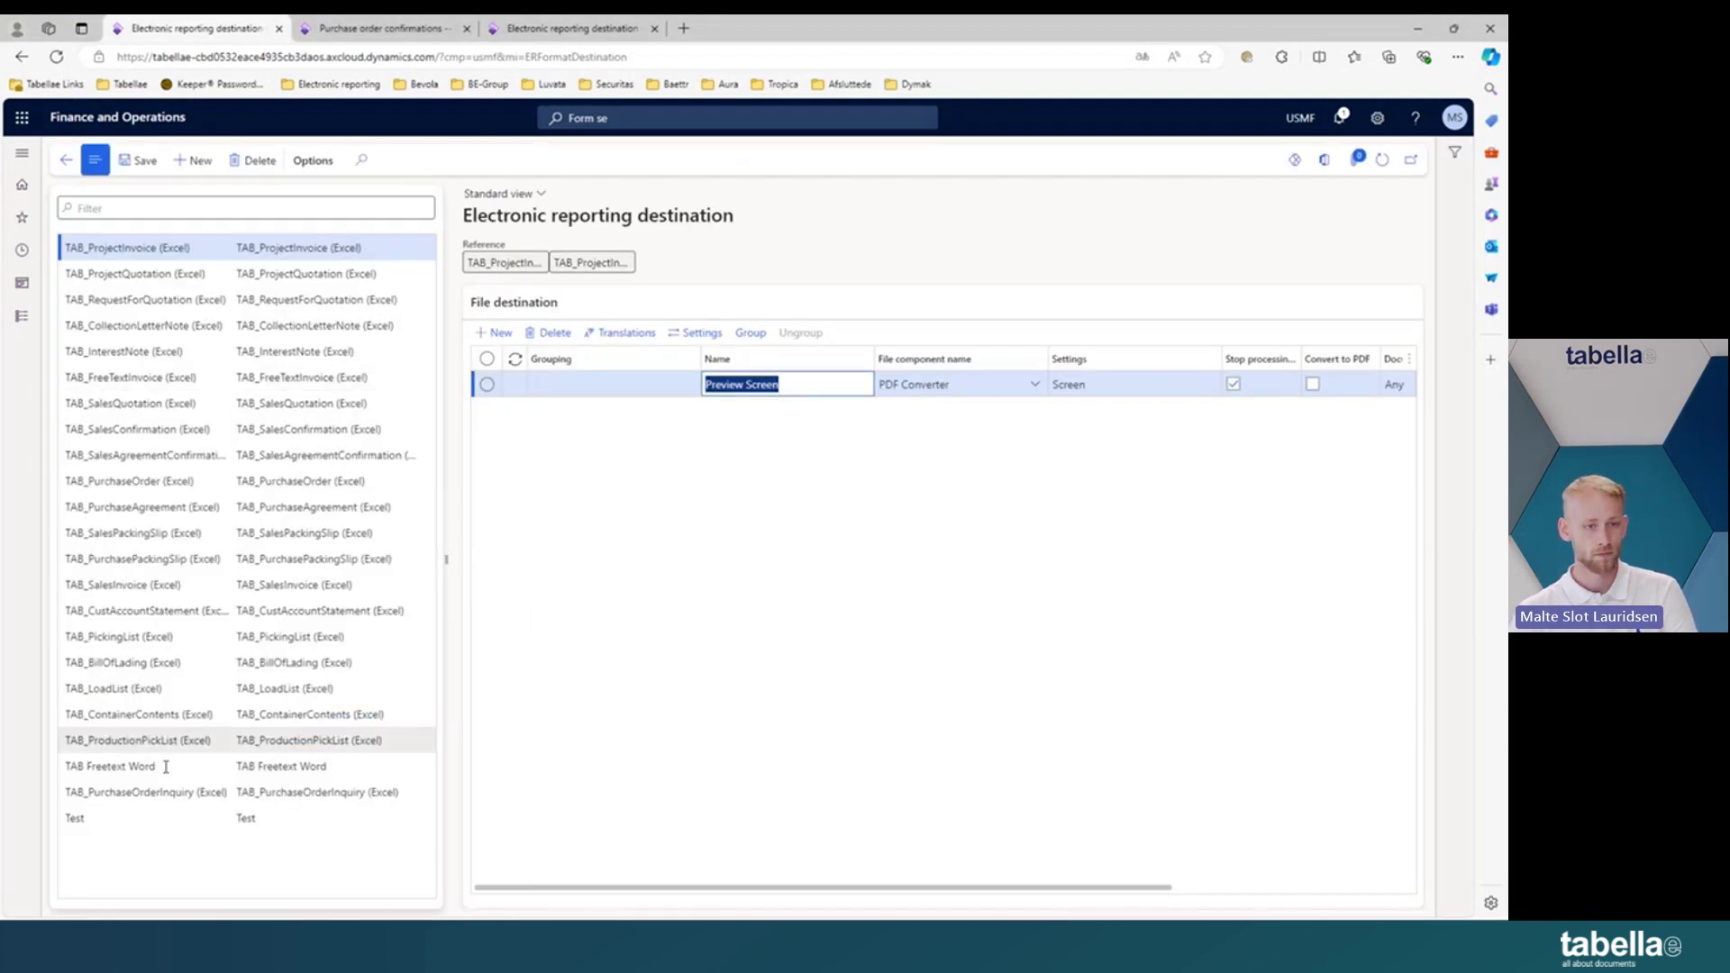
pyautogui.click(99, 815)
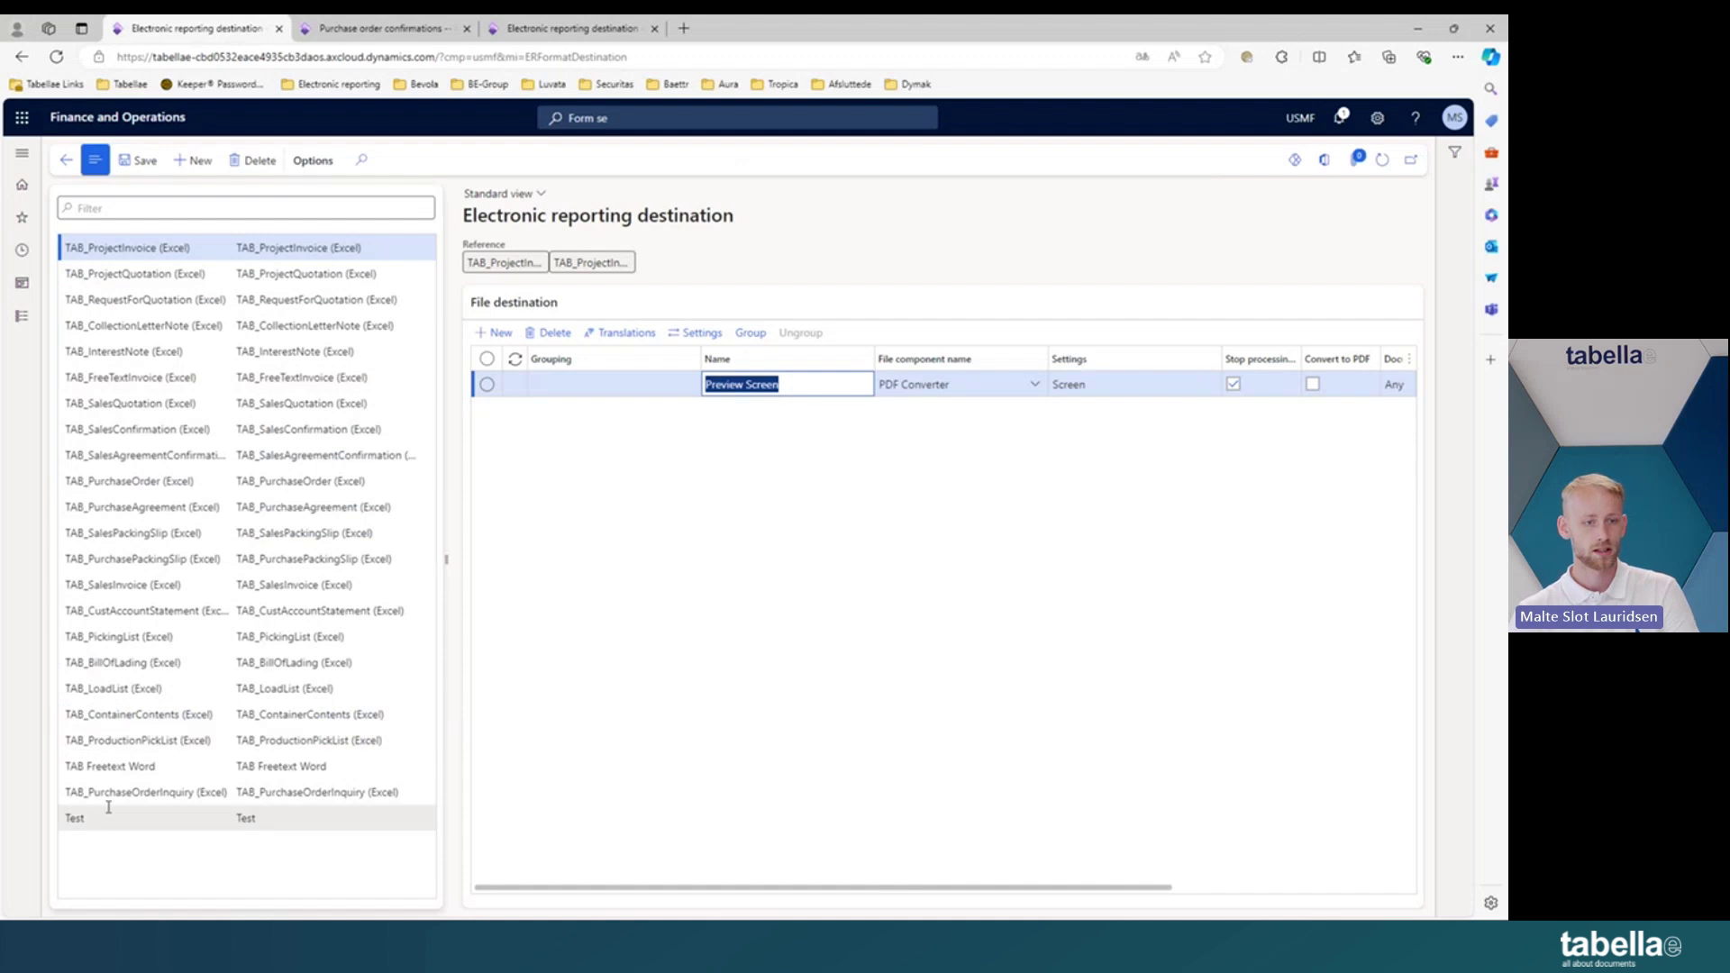
# Step: Add a destination row 'Preview Screen' that sends the Pdf component to screen
pyautogui.click(491, 332)
pyautogui.click(813, 384)
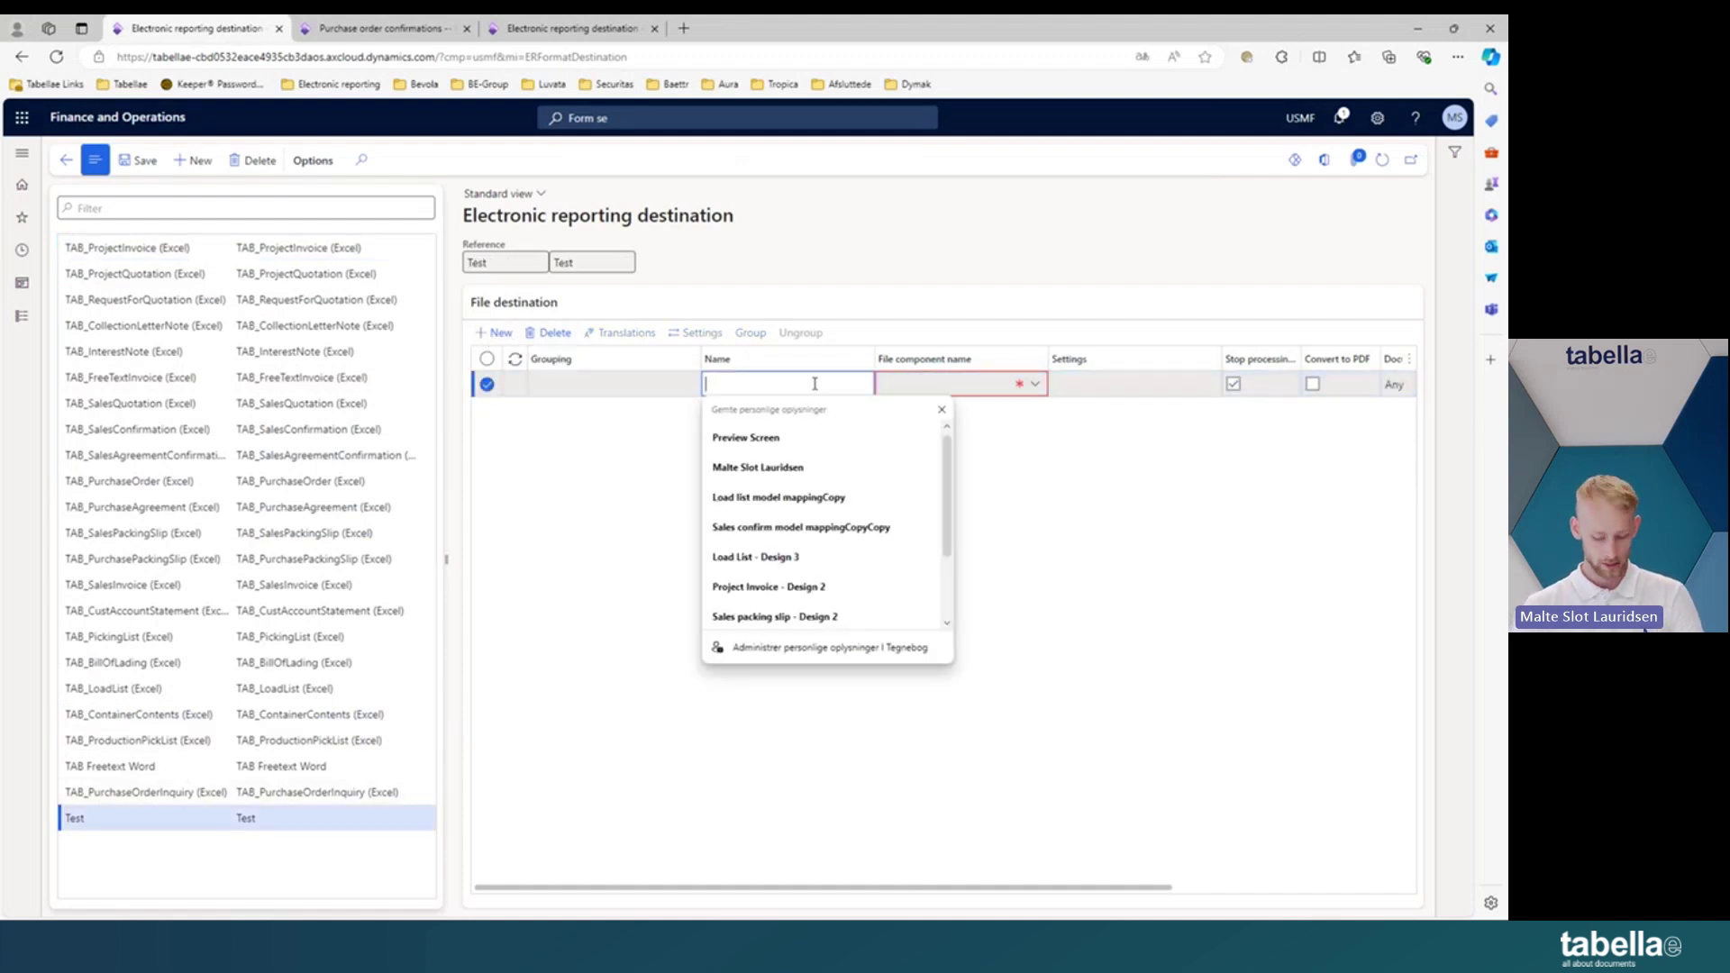
pyautogui.write('previwe')
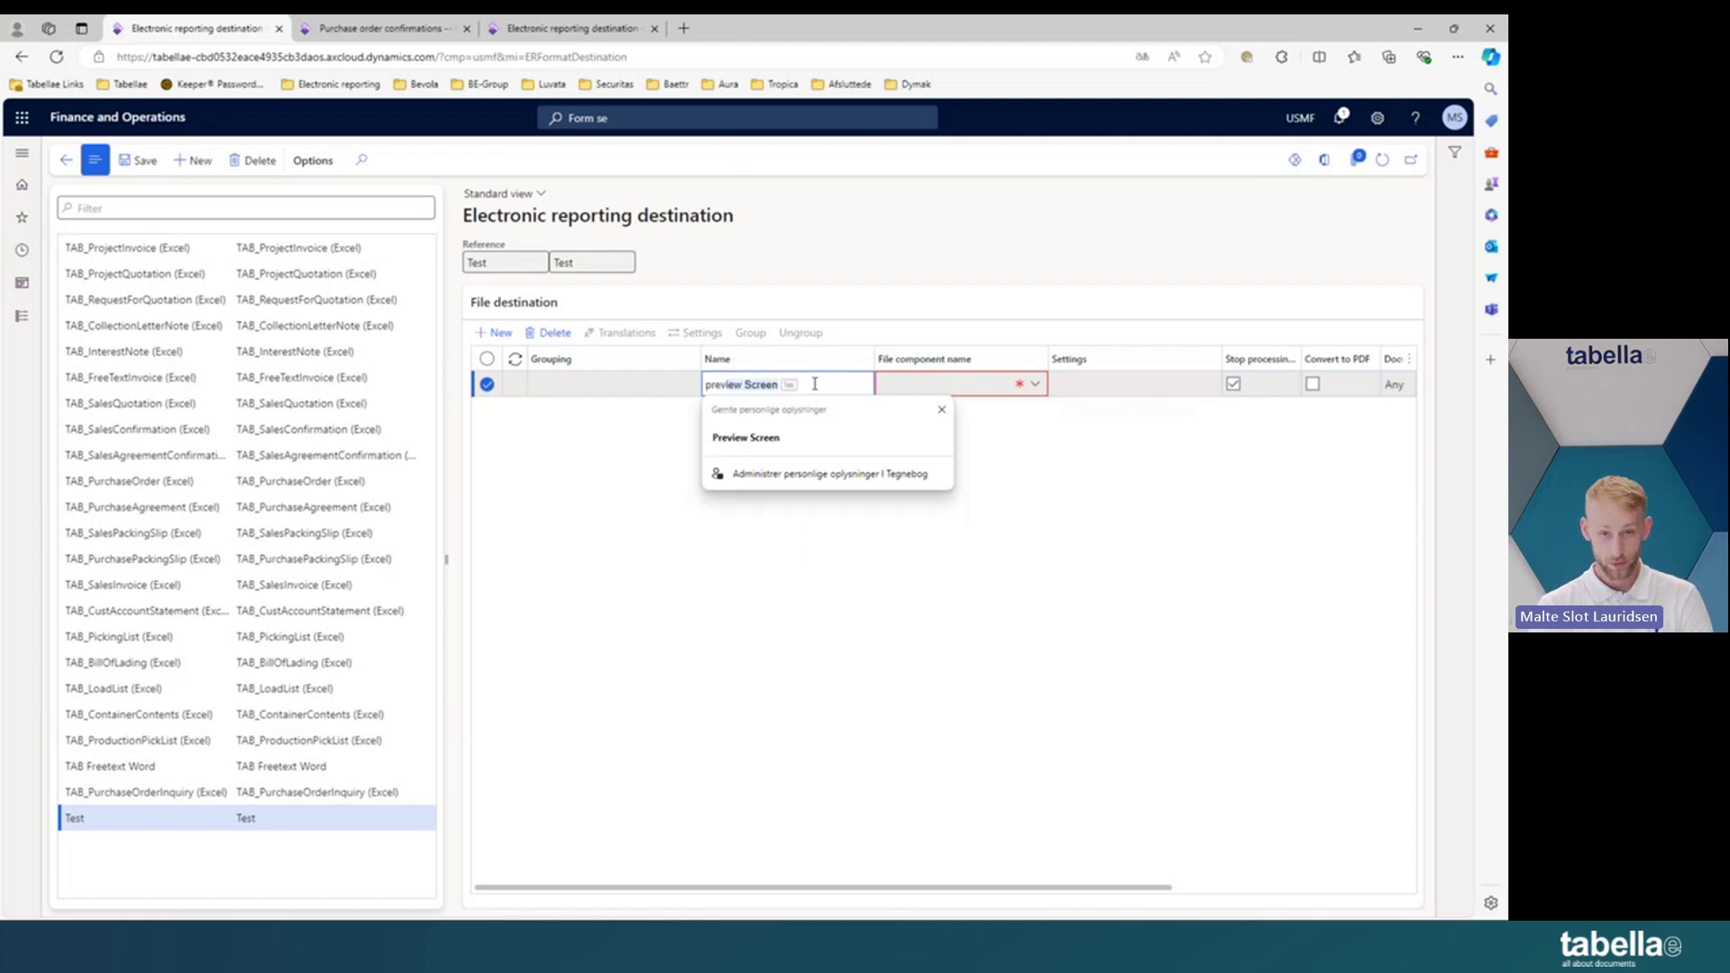
pyautogui.press('BackSpace')
pyautogui.press('BackSpace')
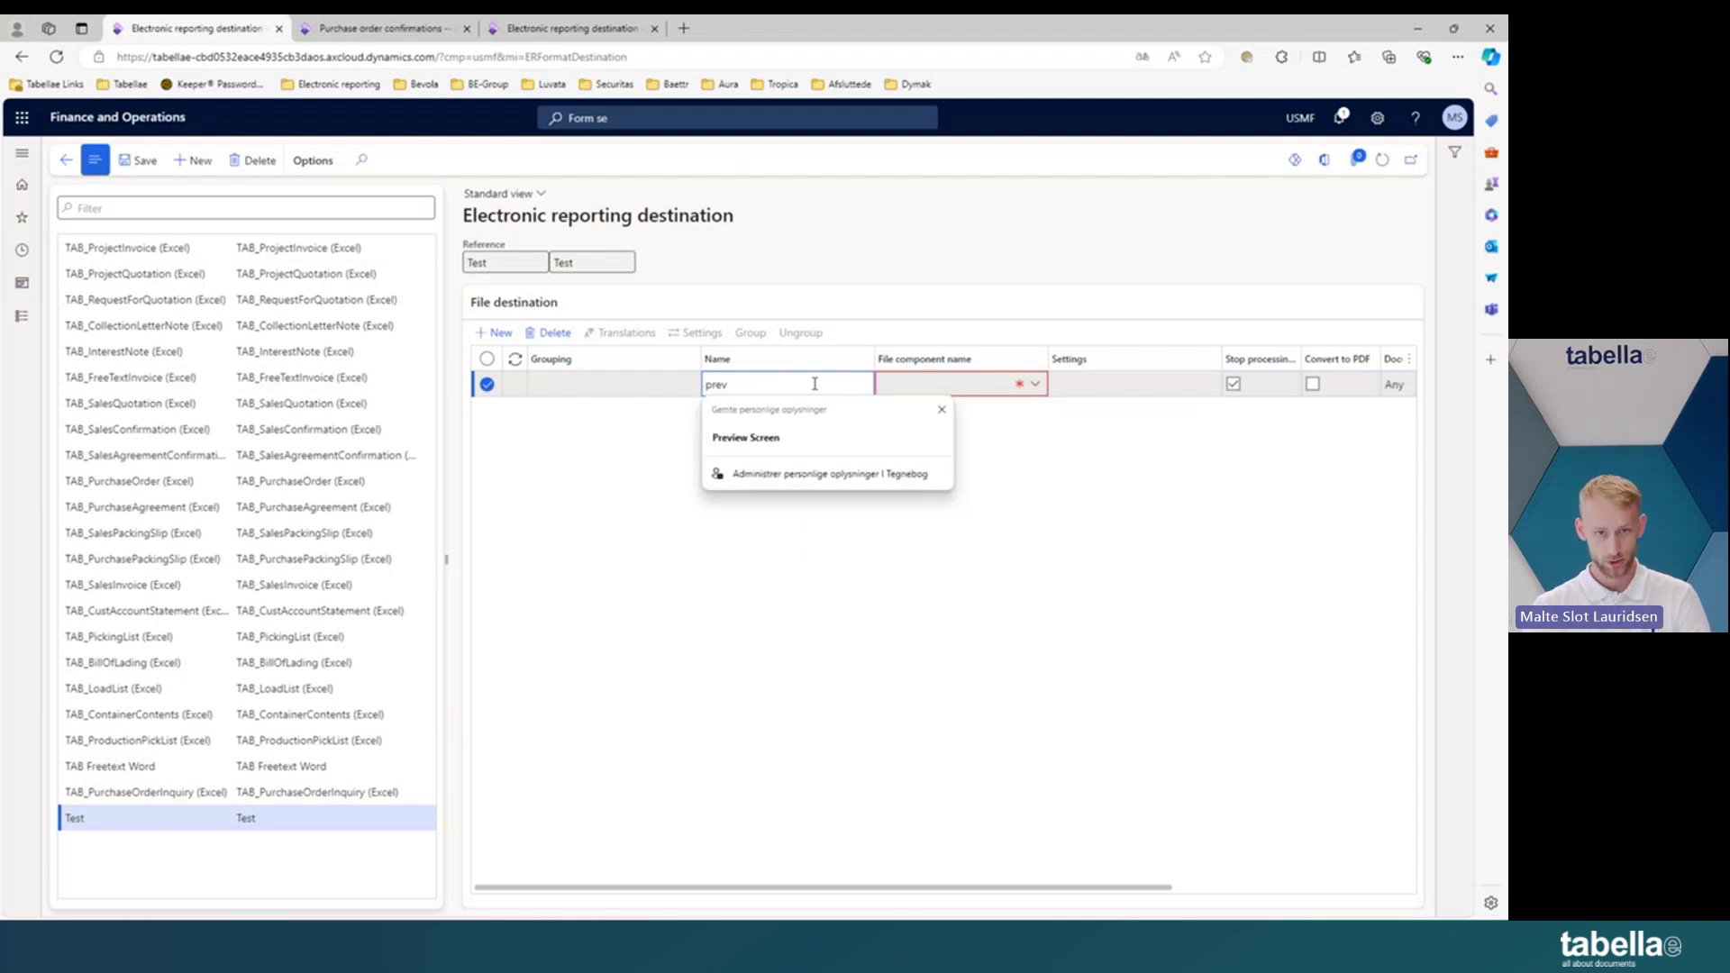
pyautogui.click(818, 436)
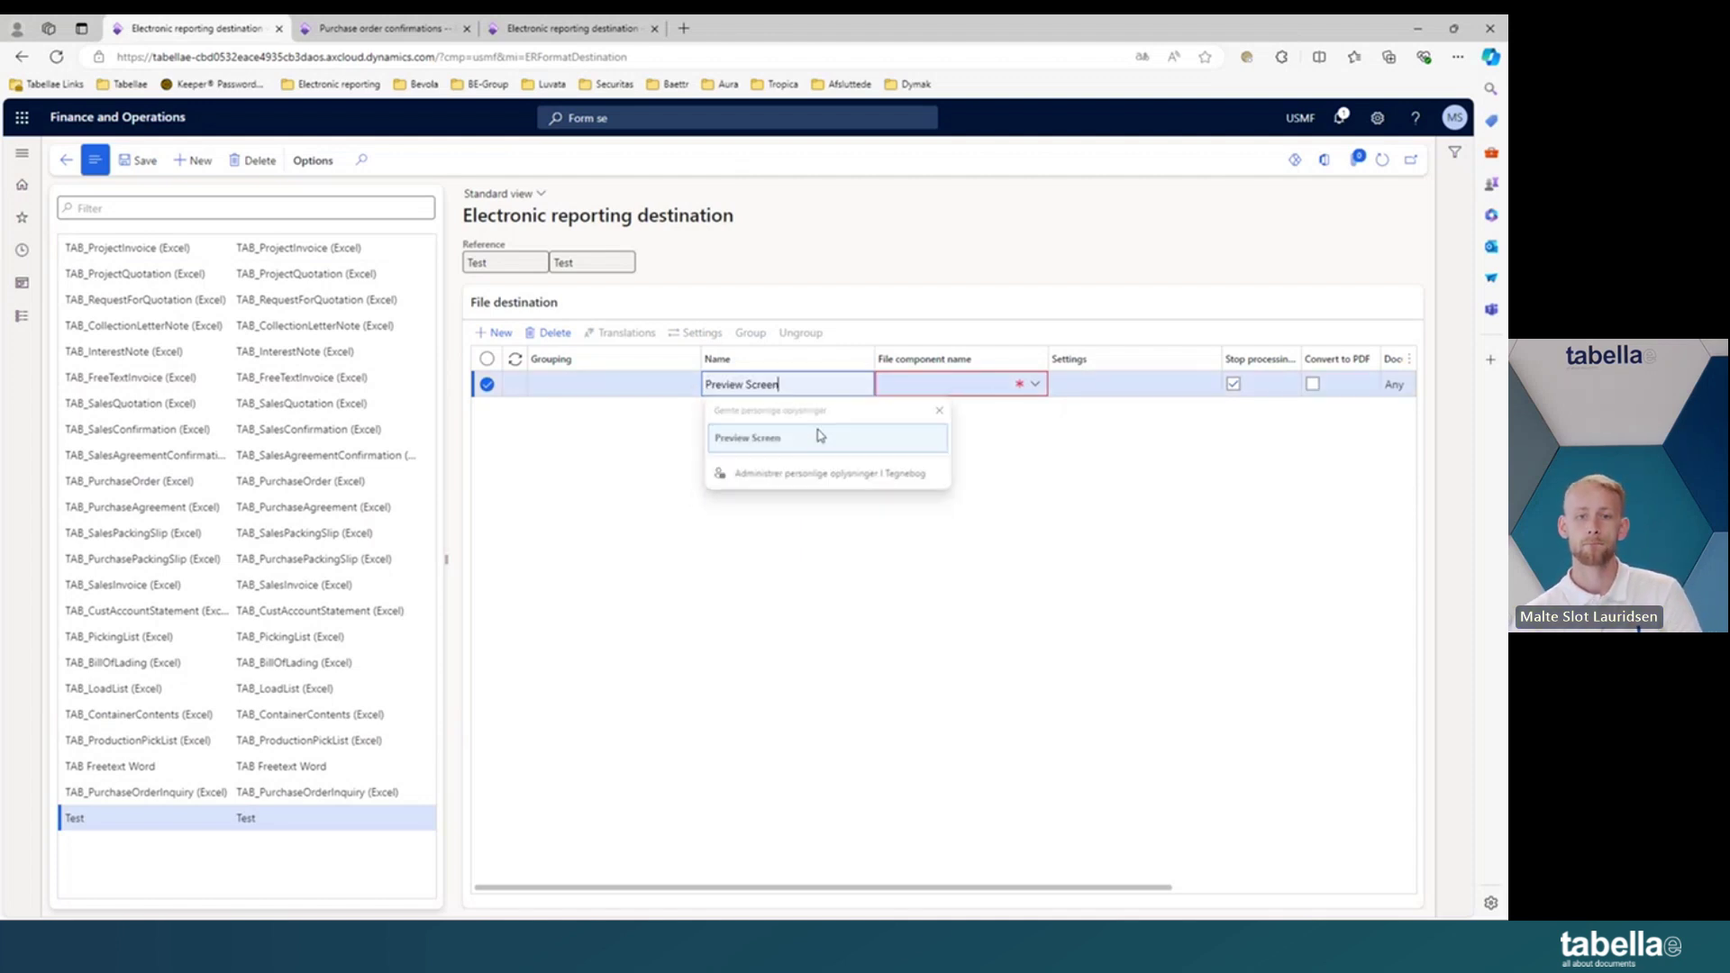
pyautogui.click(966, 386)
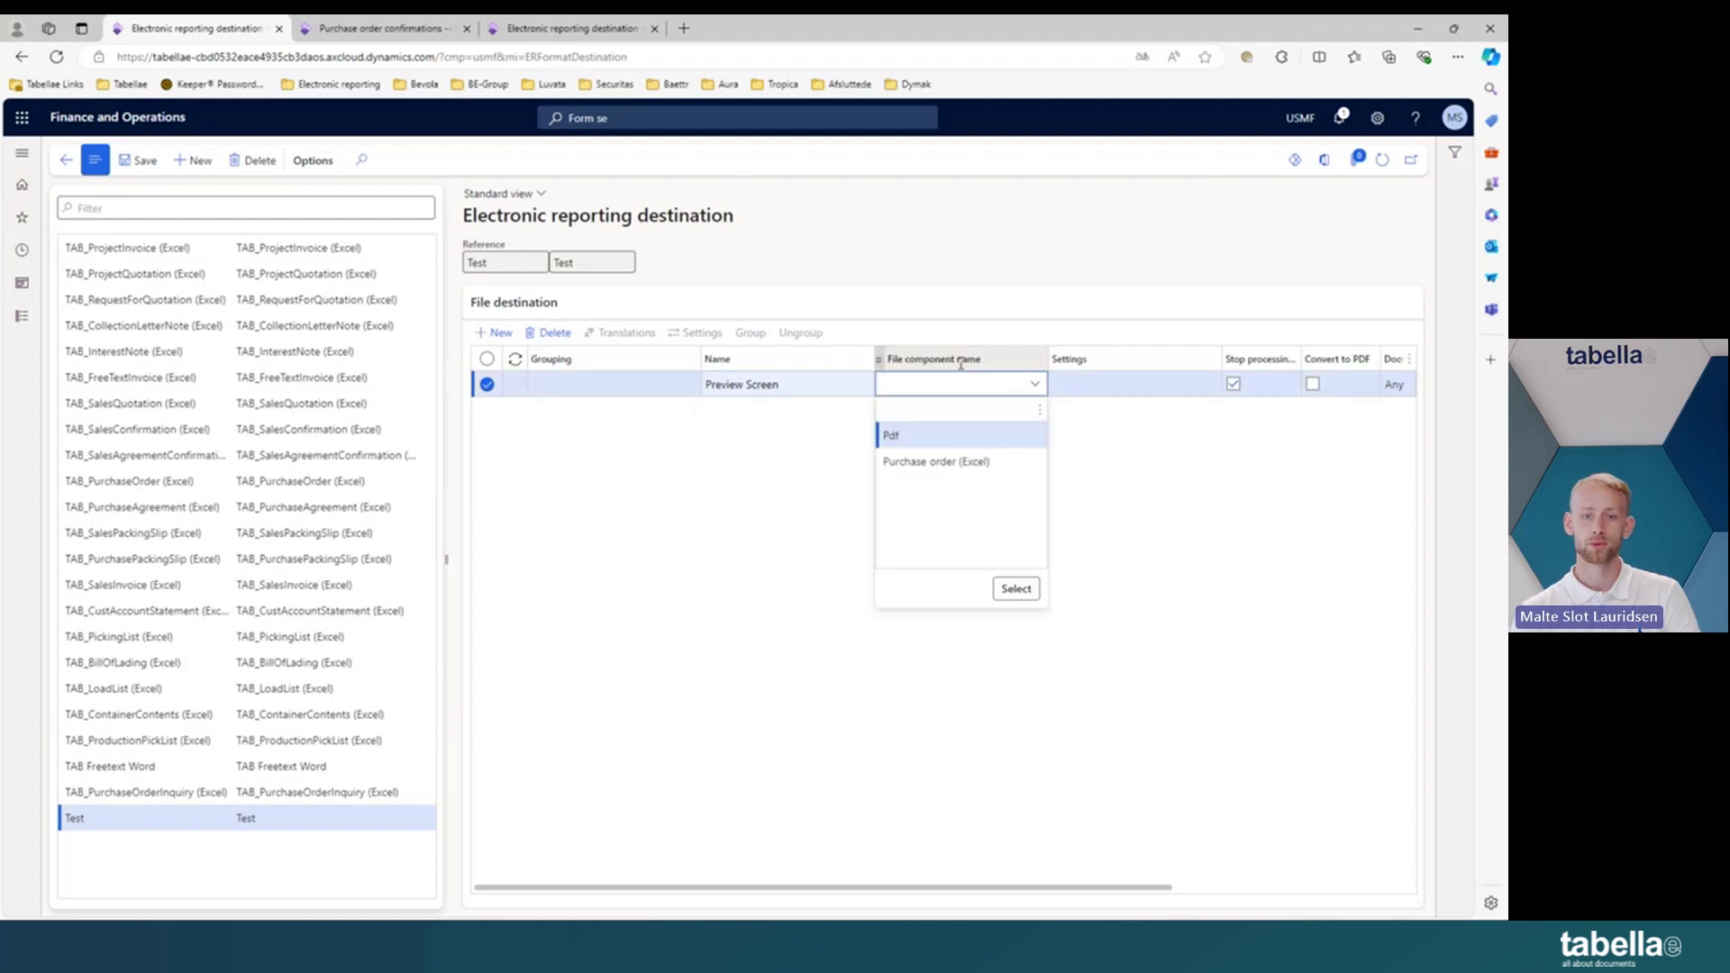
pyautogui.click(910, 433)
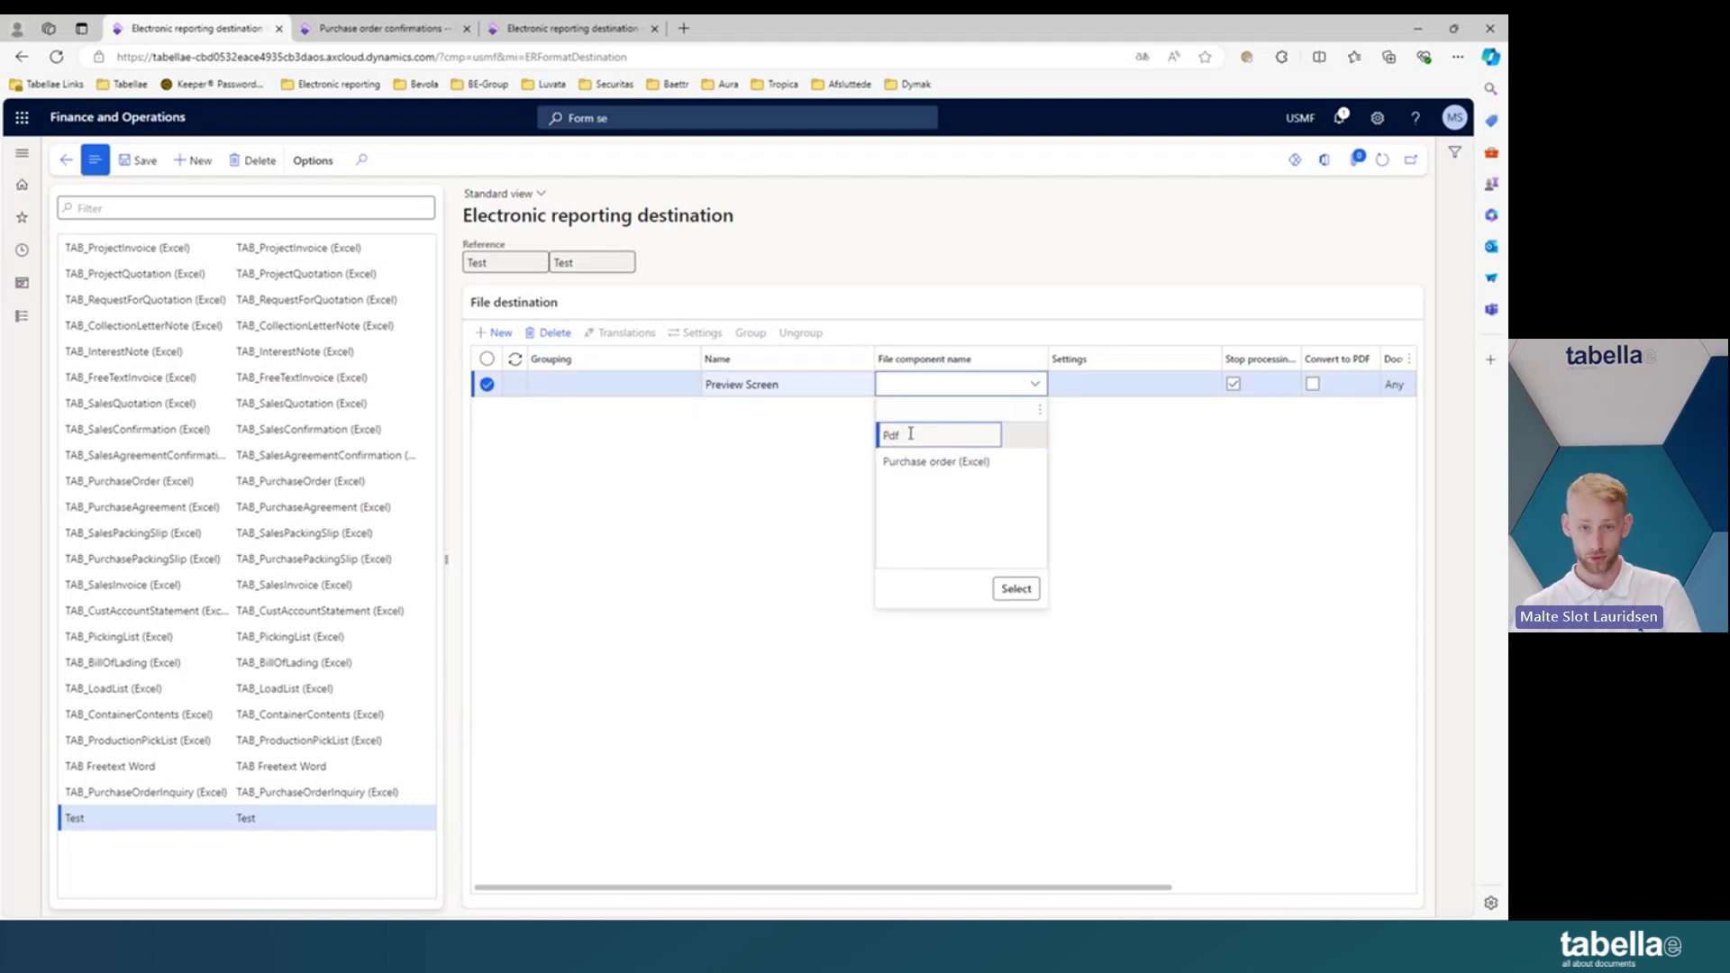
pyautogui.click(1015, 592)
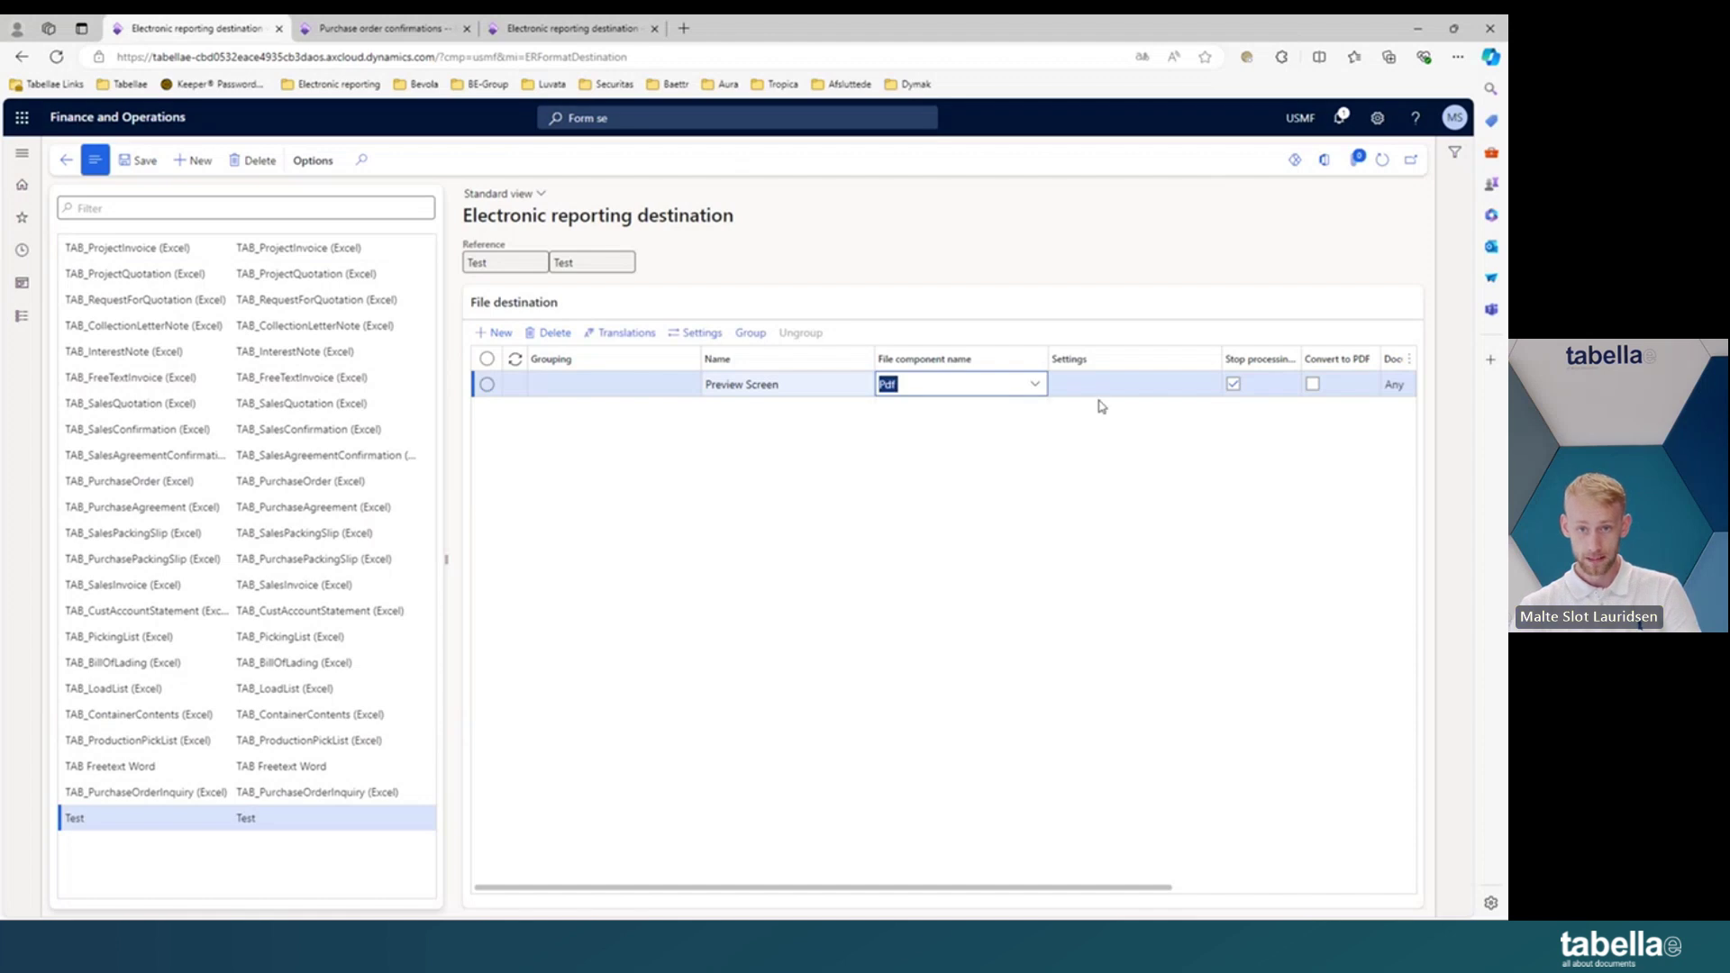
pyautogui.click(696, 333)
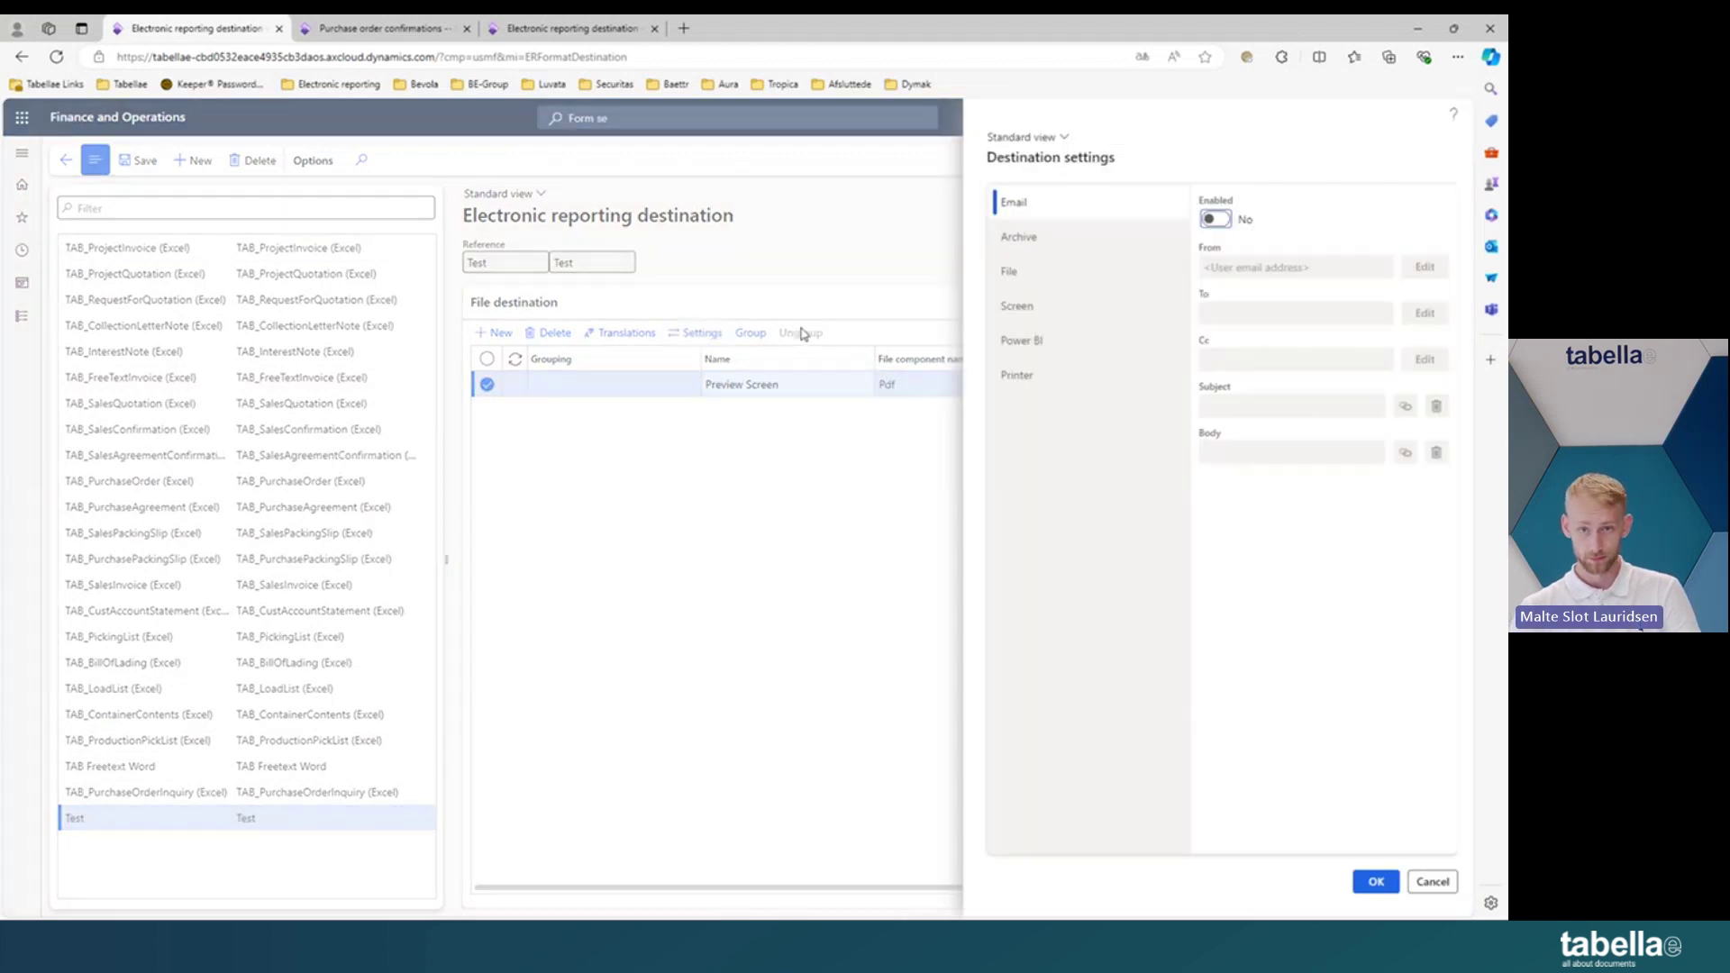
pyautogui.click(1088, 306)
pyautogui.click(1216, 219)
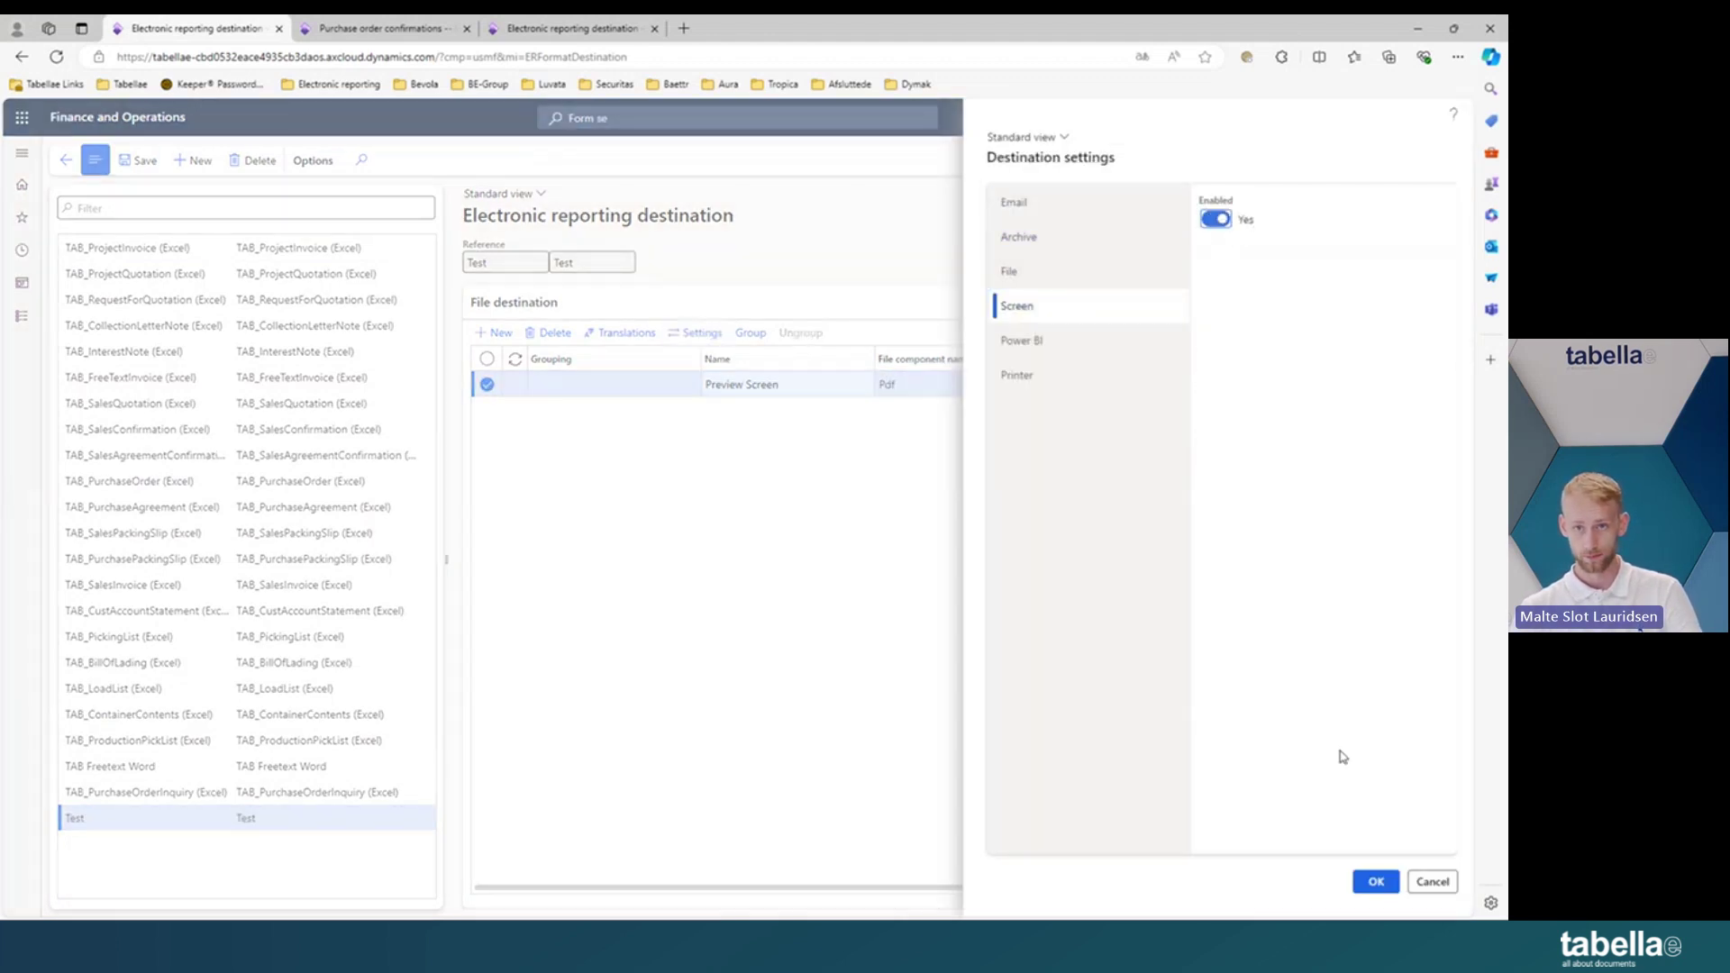
pyautogui.click(1376, 881)
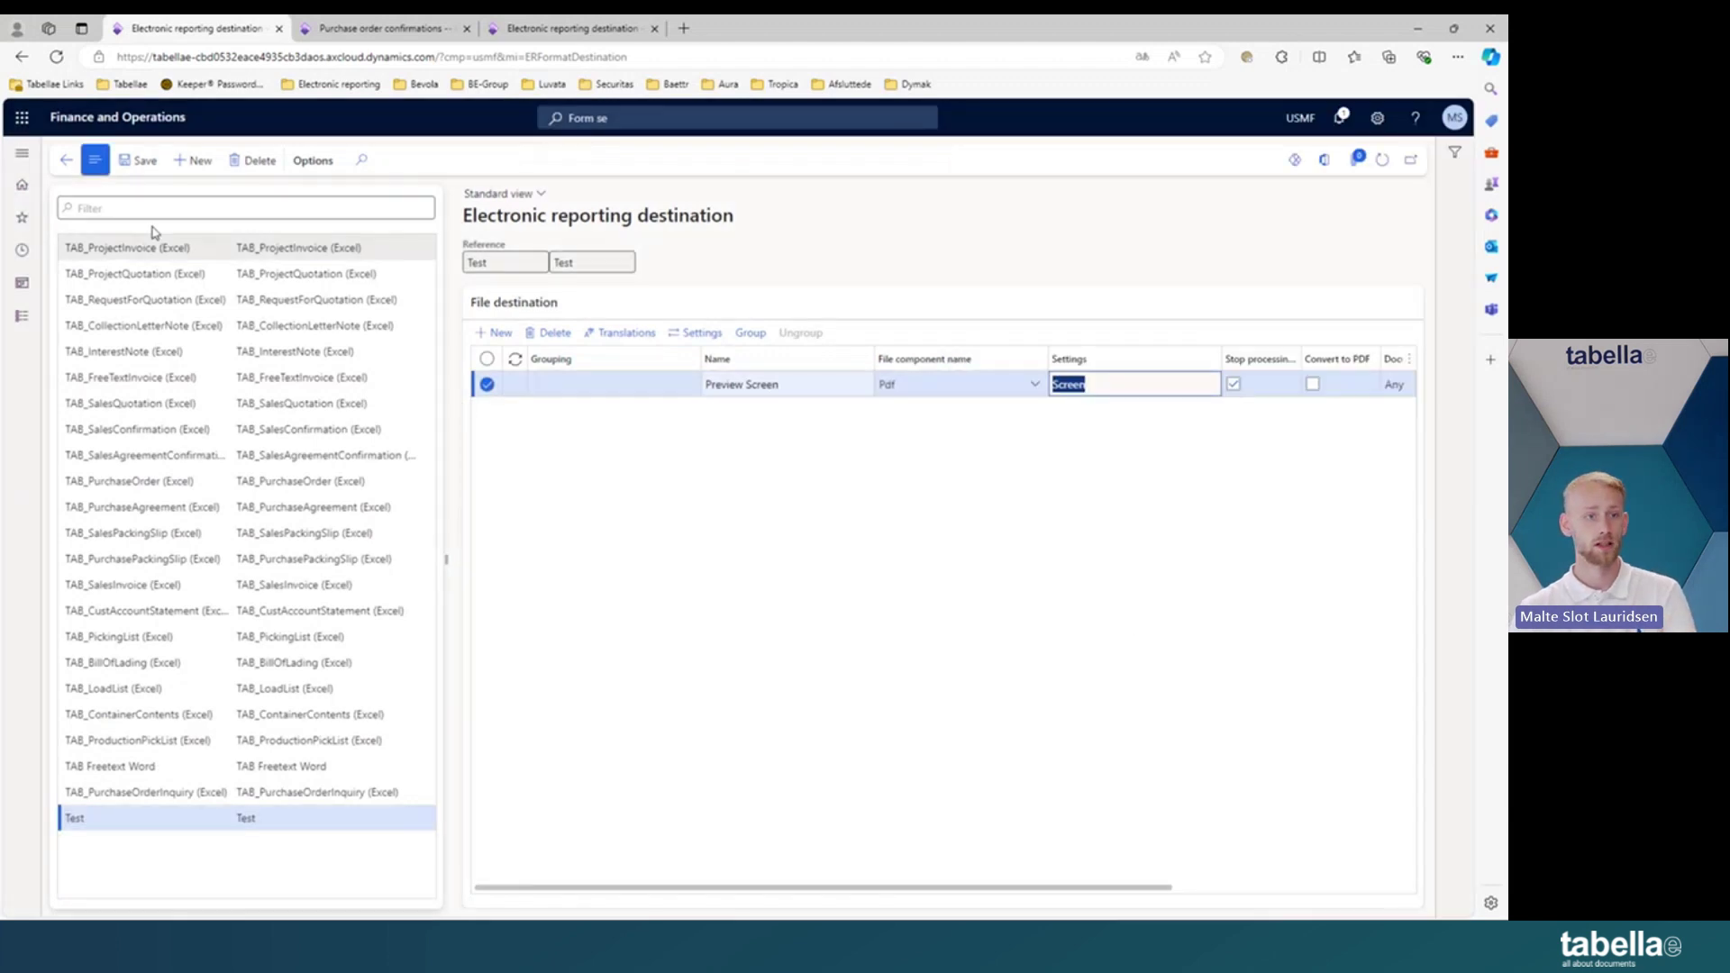
# Step: Preview the original purchase order confirmation 000003-3
pyautogui.click(399, 24)
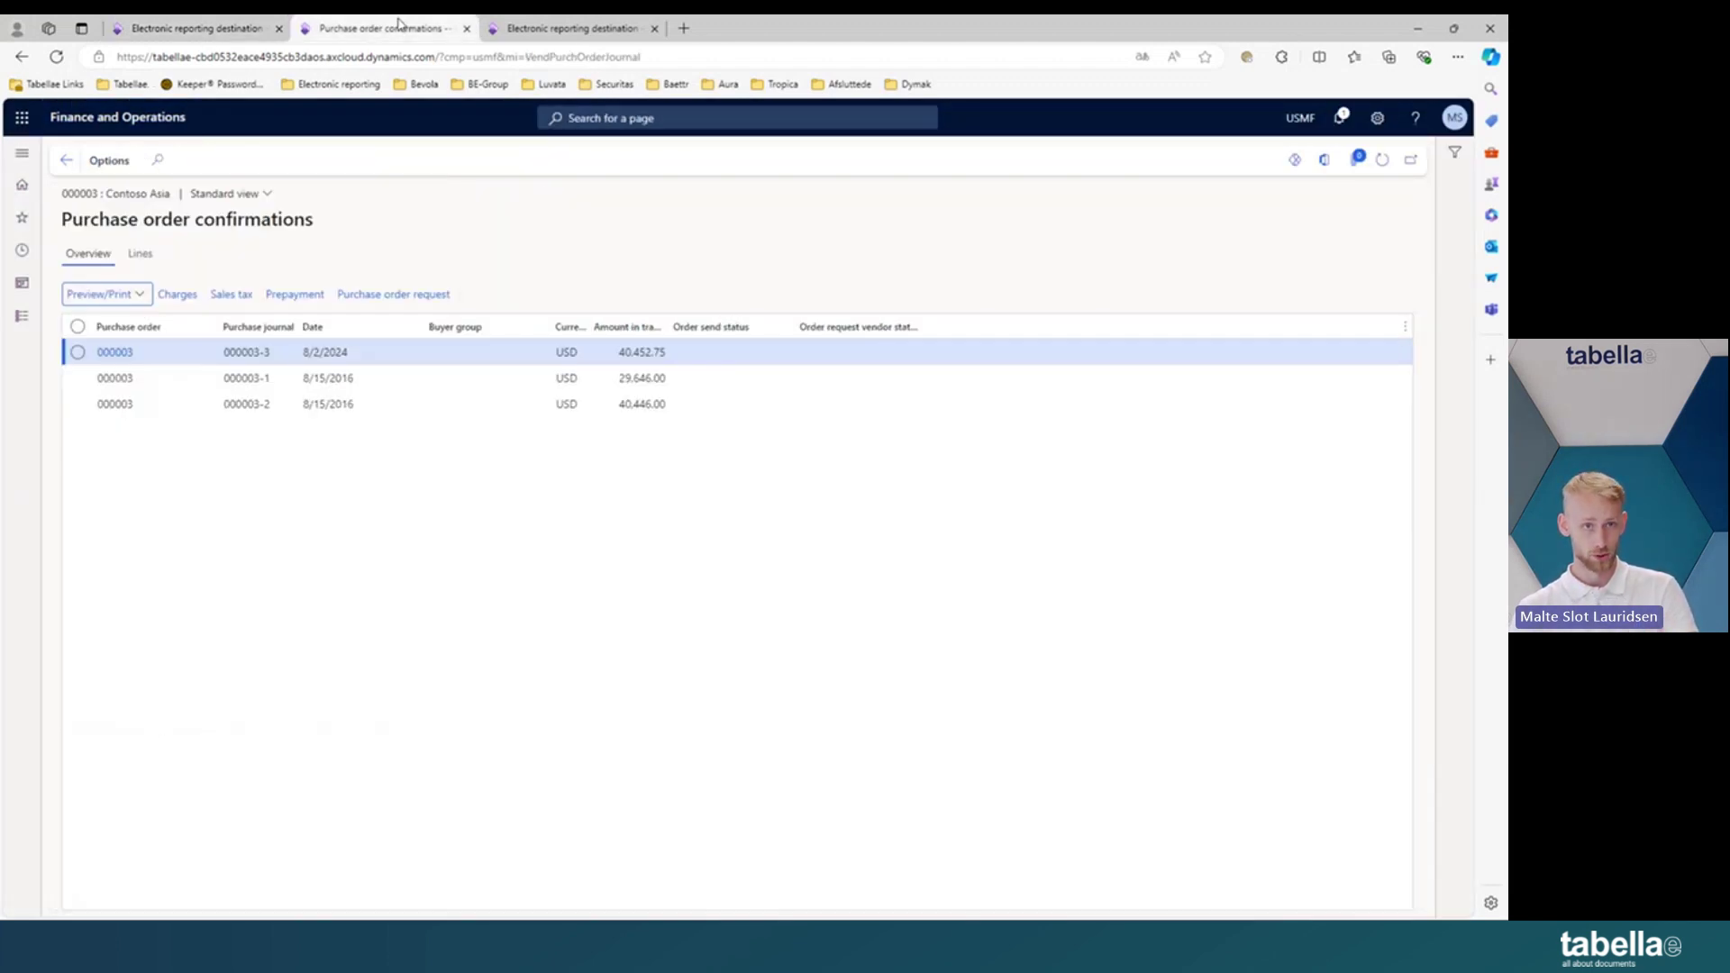
pyautogui.click(131, 295)
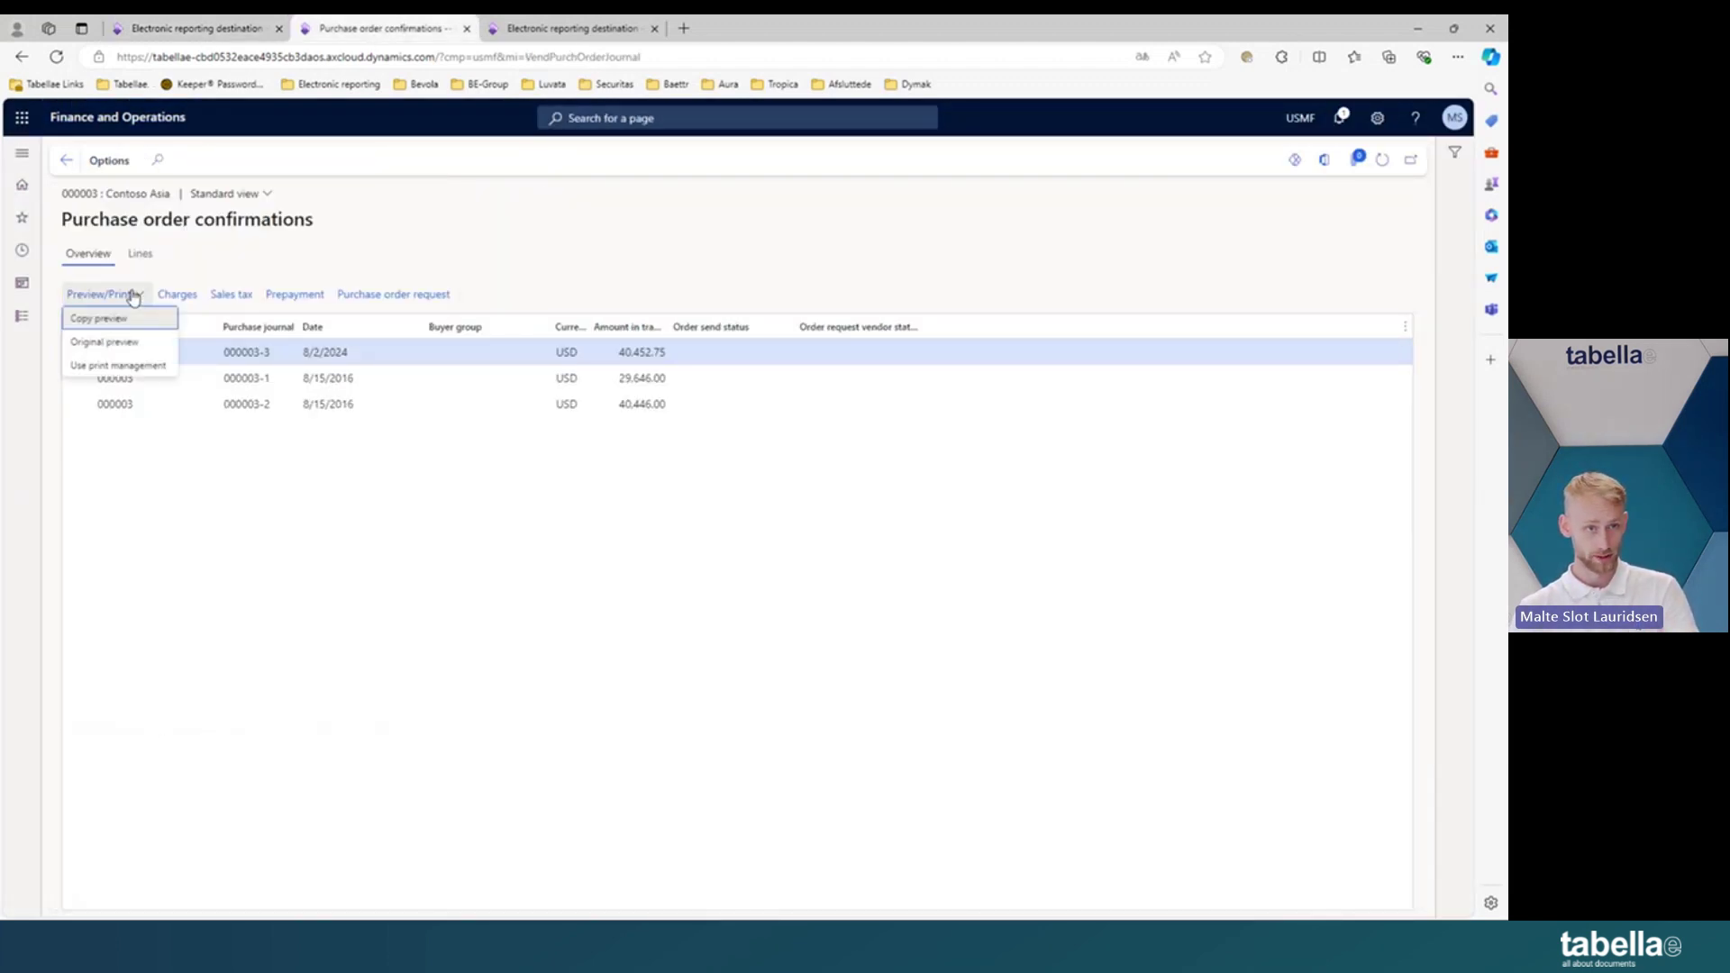
pyautogui.click(116, 341)
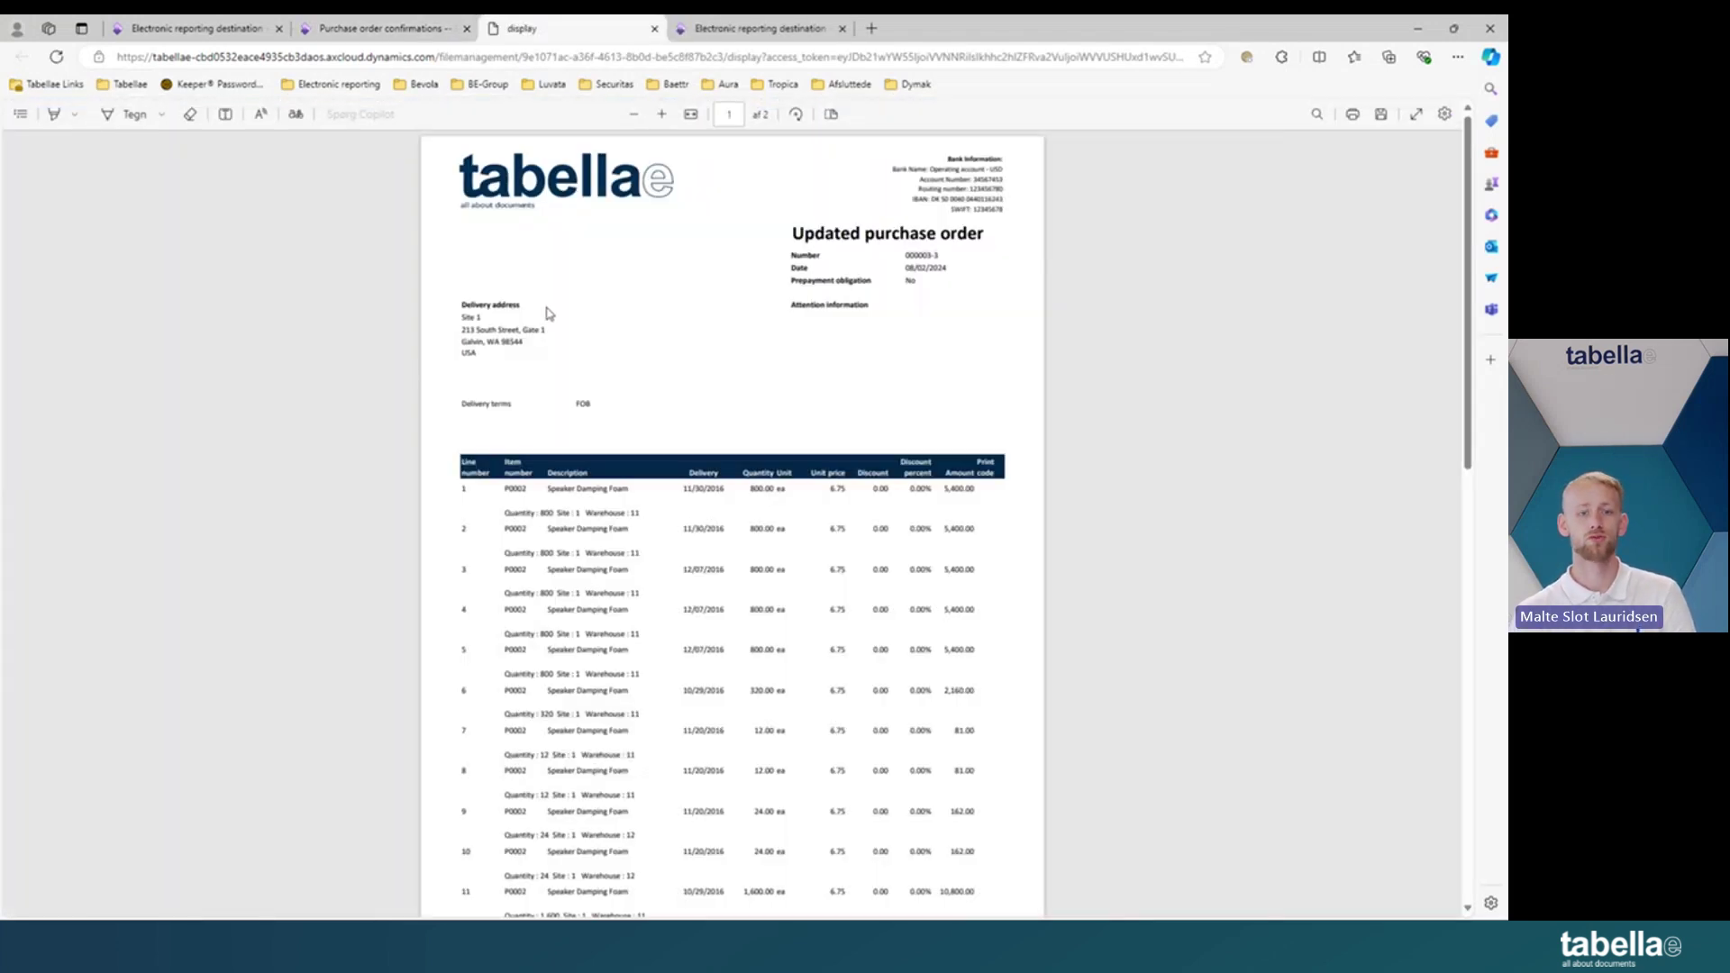
# Step: Close the PDF preview tab and go back to the Test destination setup
pyautogui.click(655, 27)
pyautogui.click(257, 27)
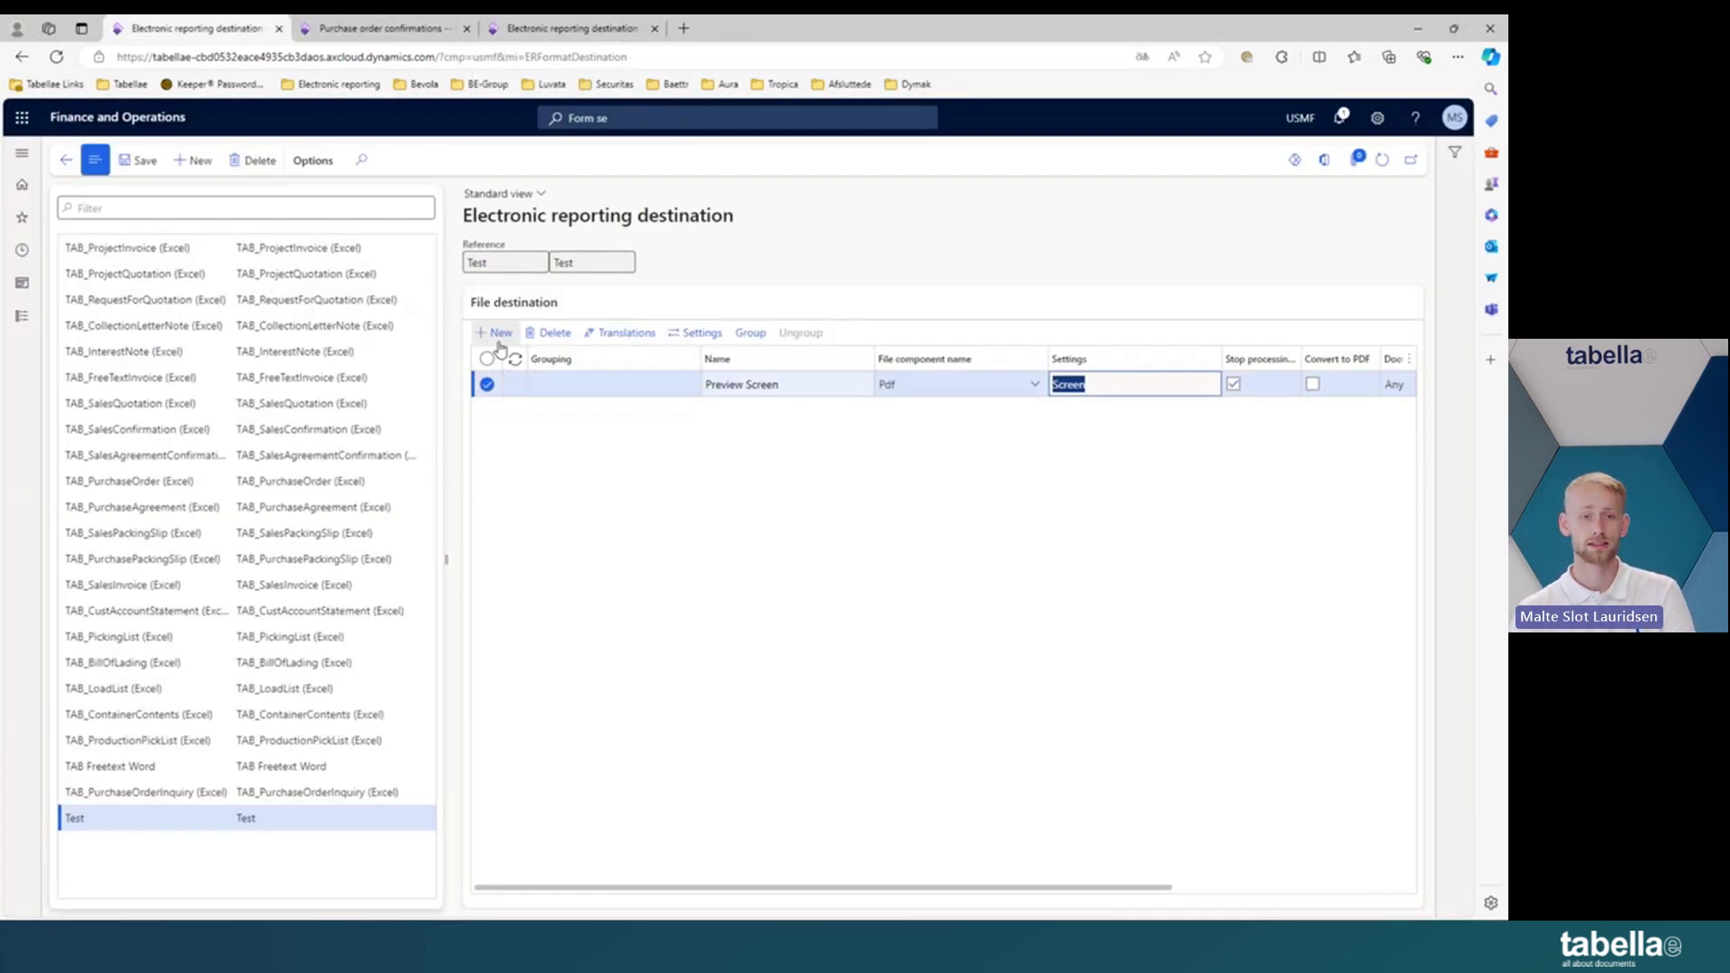
# Step: Add and save a destination row 'Excel' sending Purchase order (Excel) to screen
pyautogui.click(495, 333)
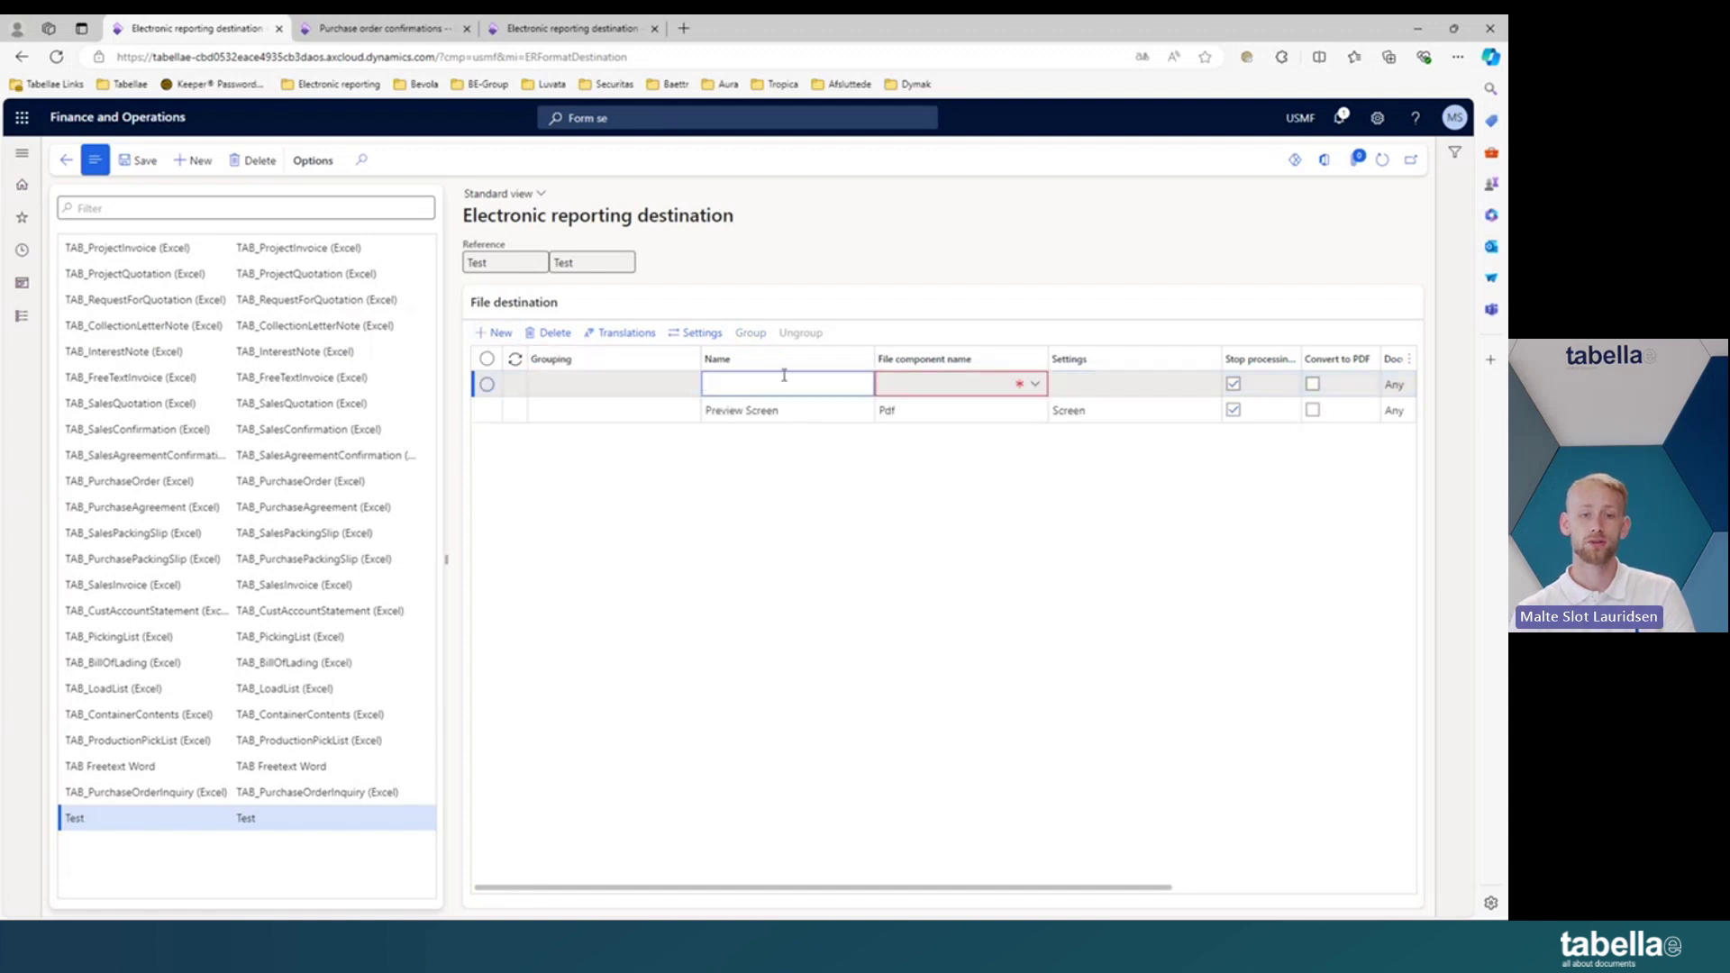
pyautogui.click(783, 381)
pyautogui.write('Excel')
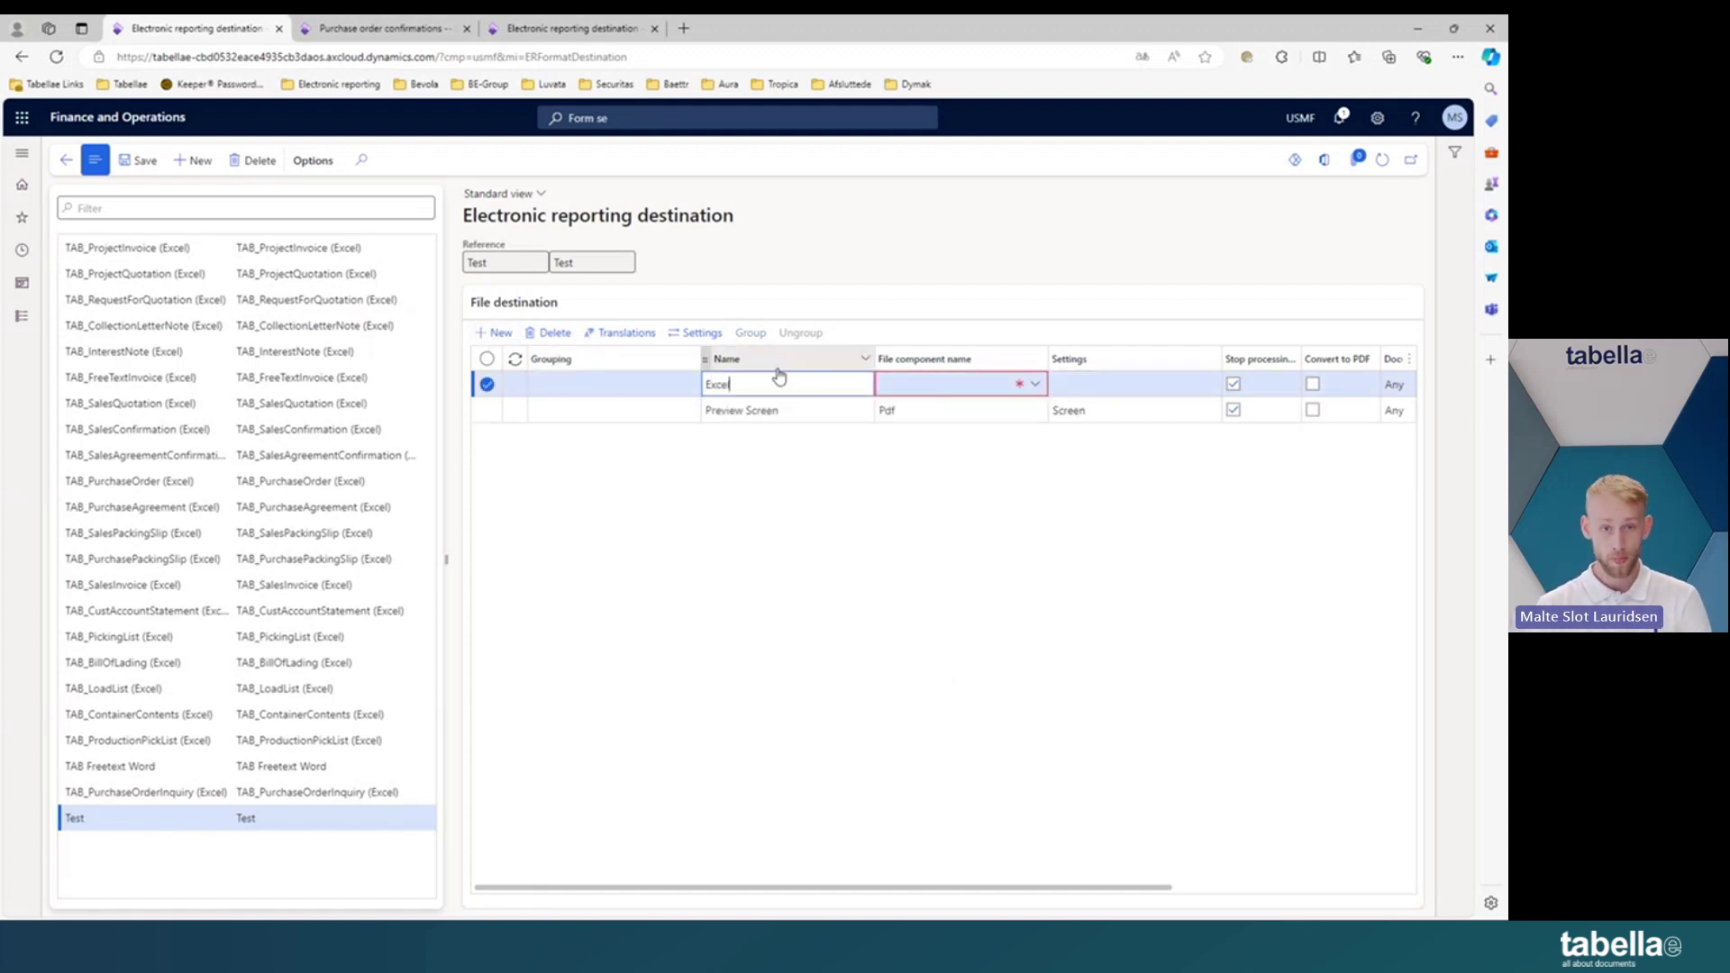
pyautogui.click(950, 388)
pyautogui.click(946, 460)
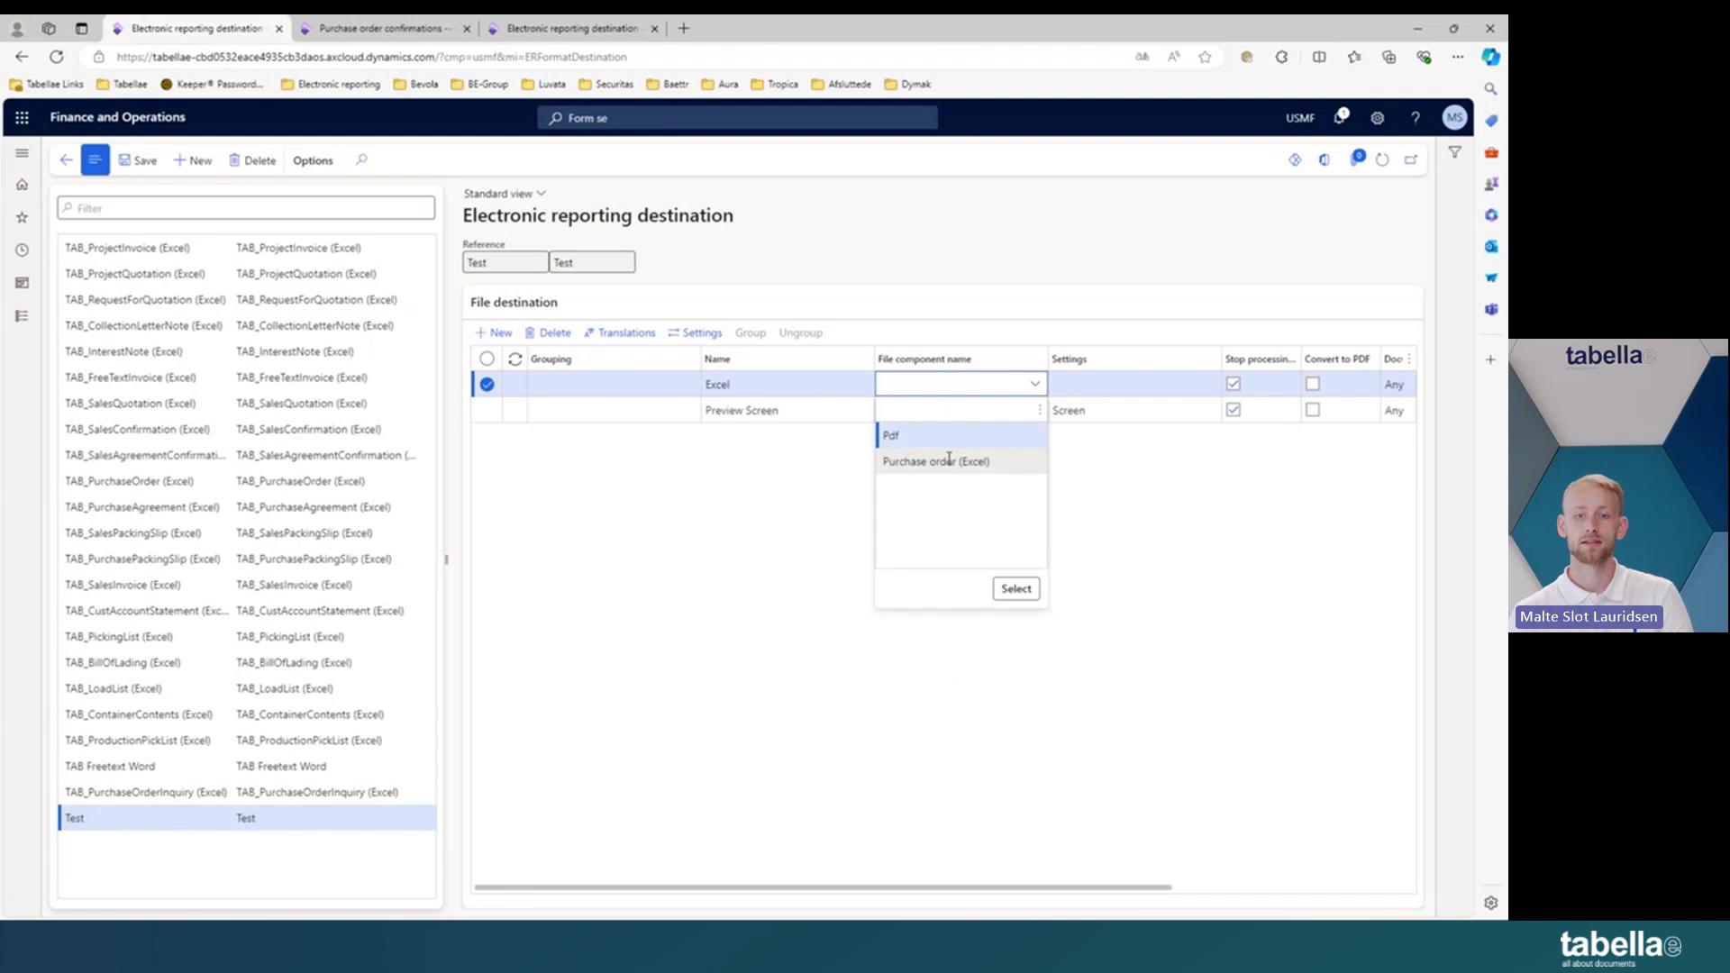
pyautogui.click(1016, 589)
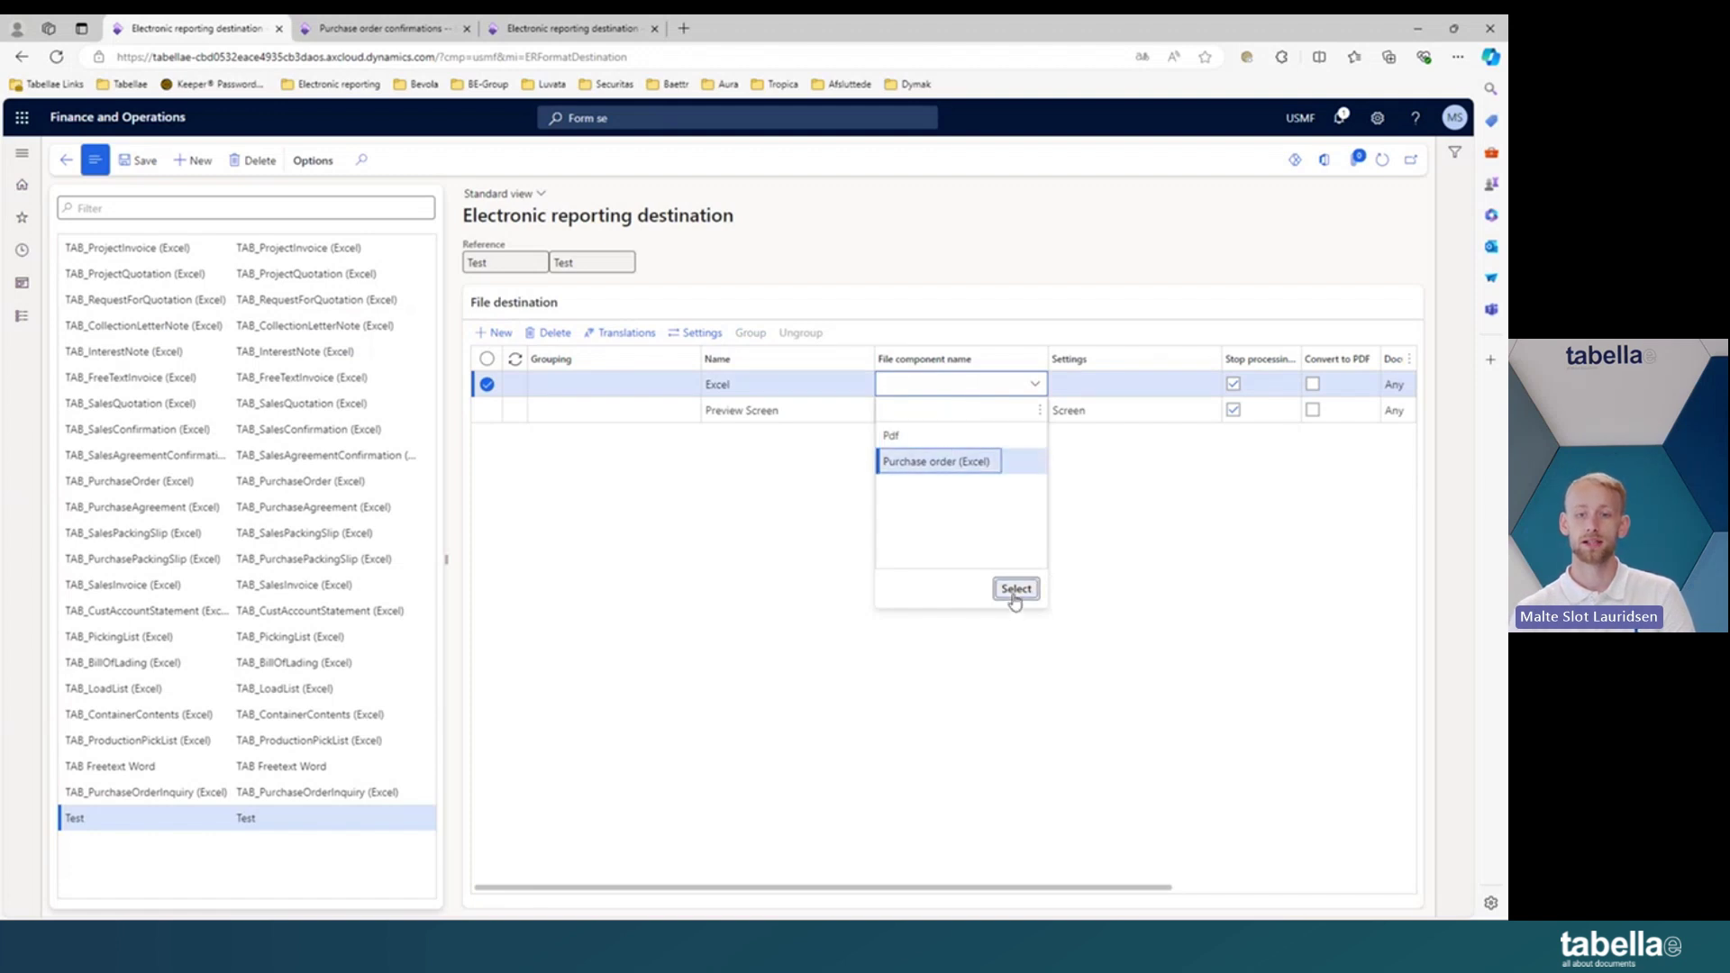
pyautogui.click(702, 333)
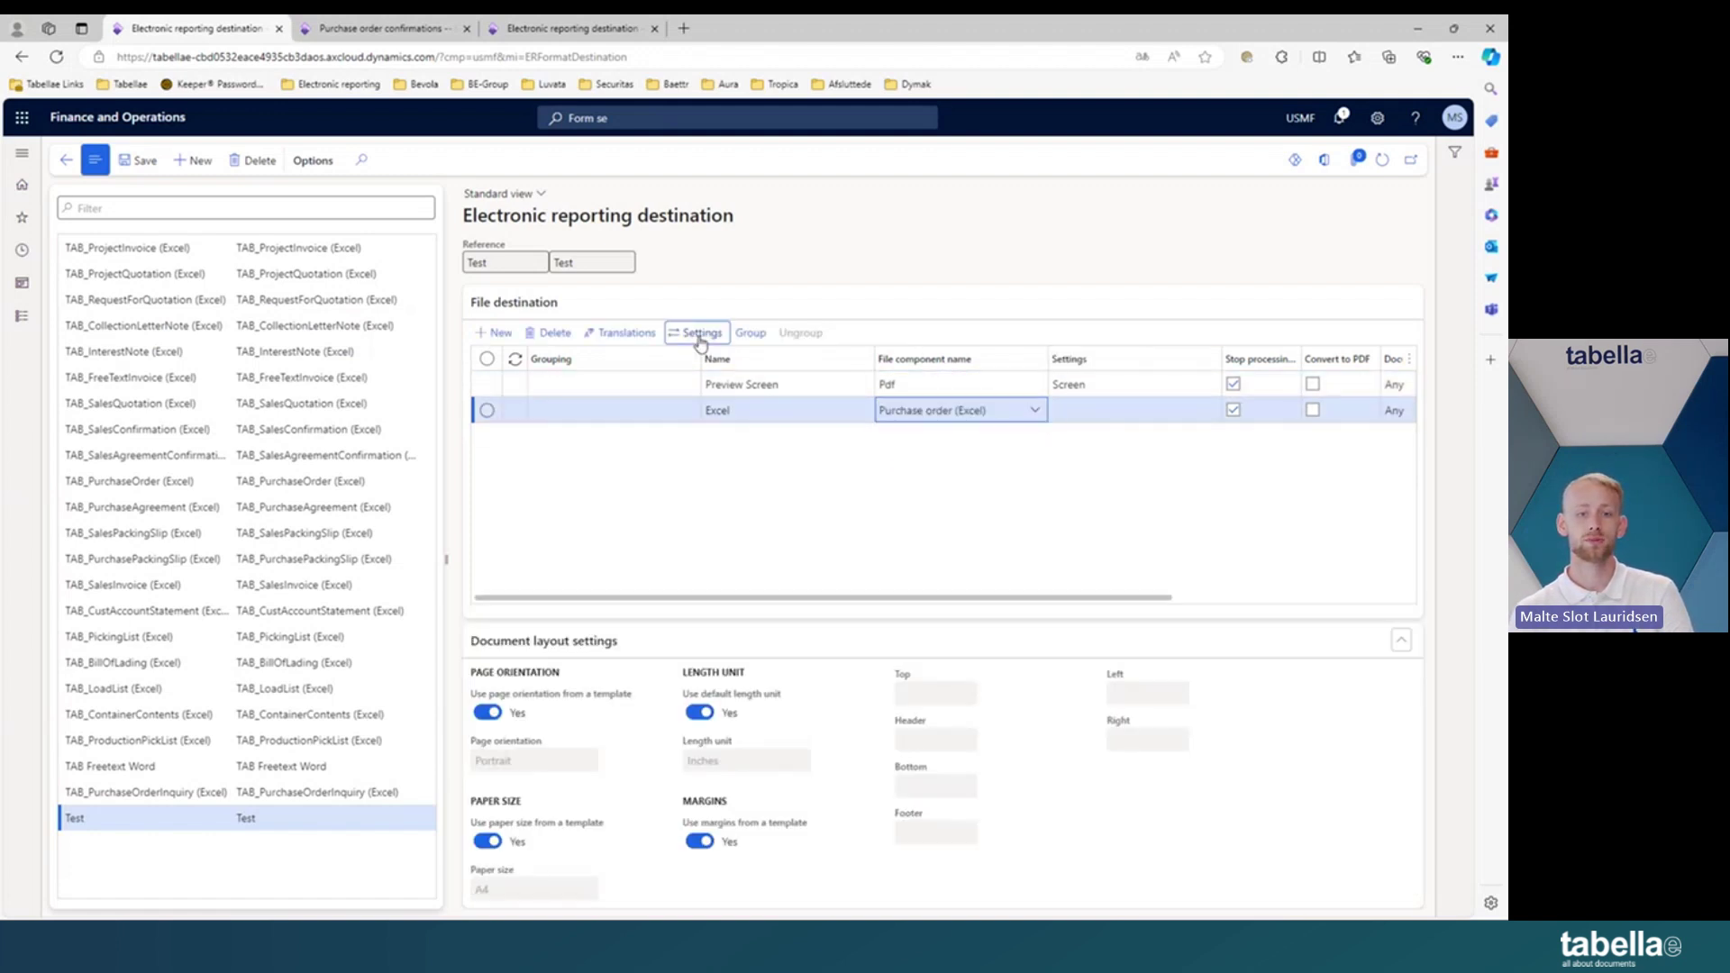
pyautogui.click(1056, 319)
pyautogui.click(1215, 219)
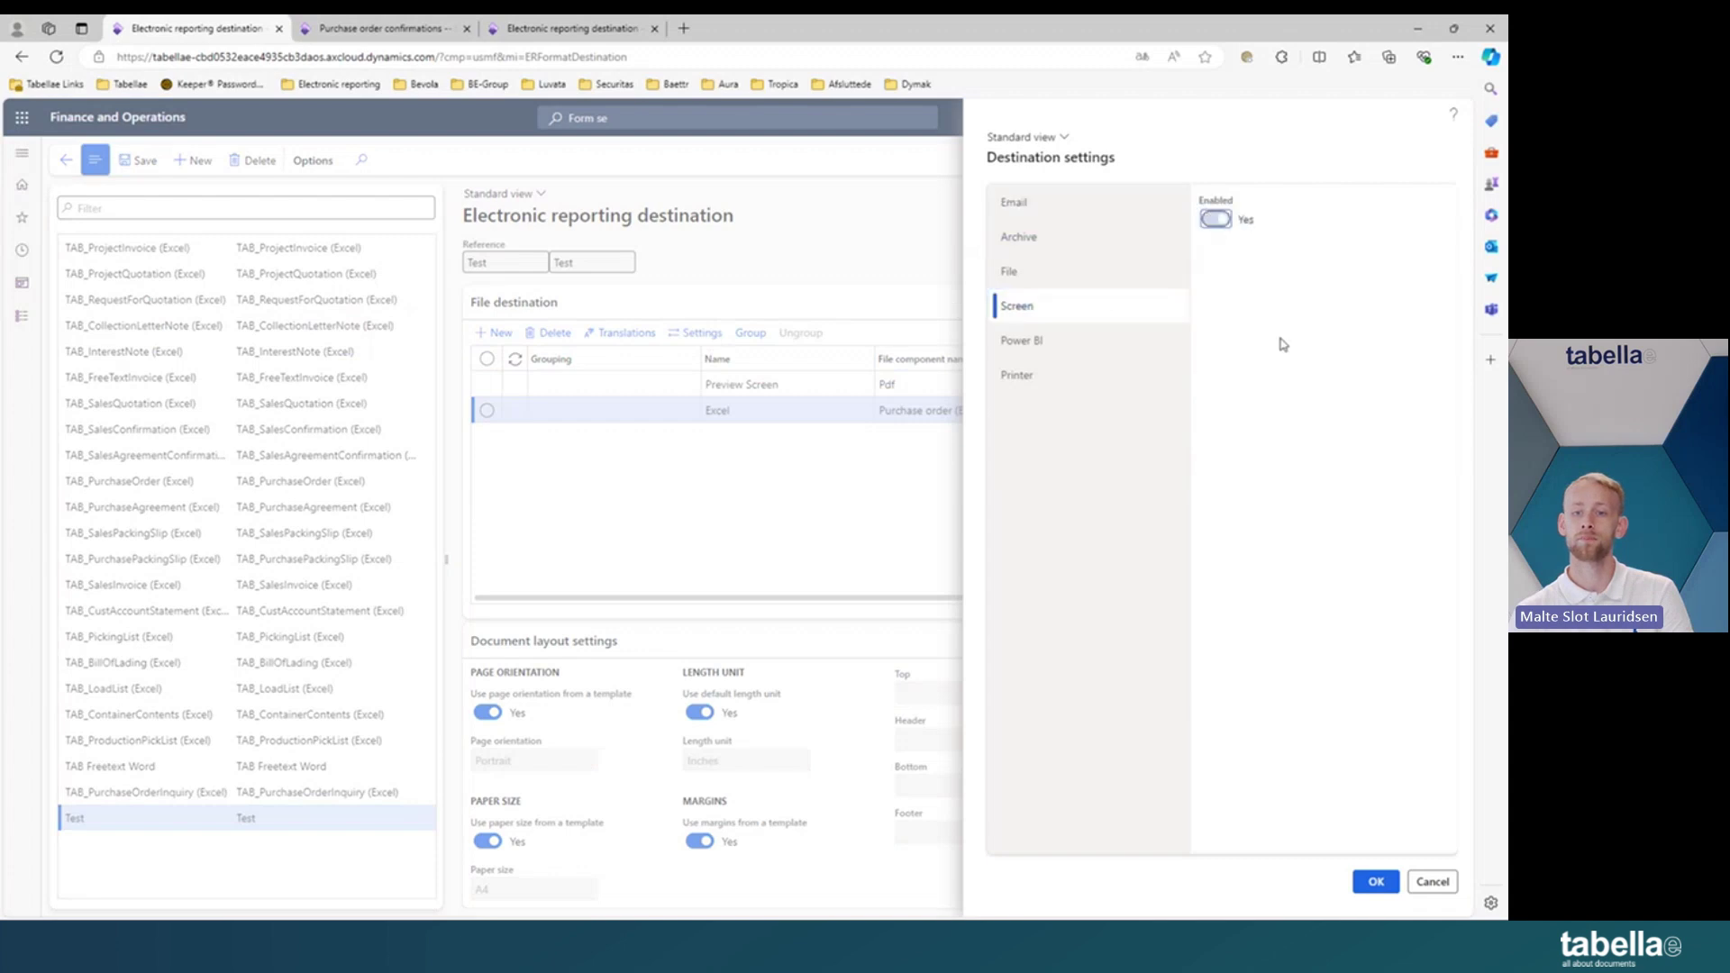
pyautogui.click(1375, 880)
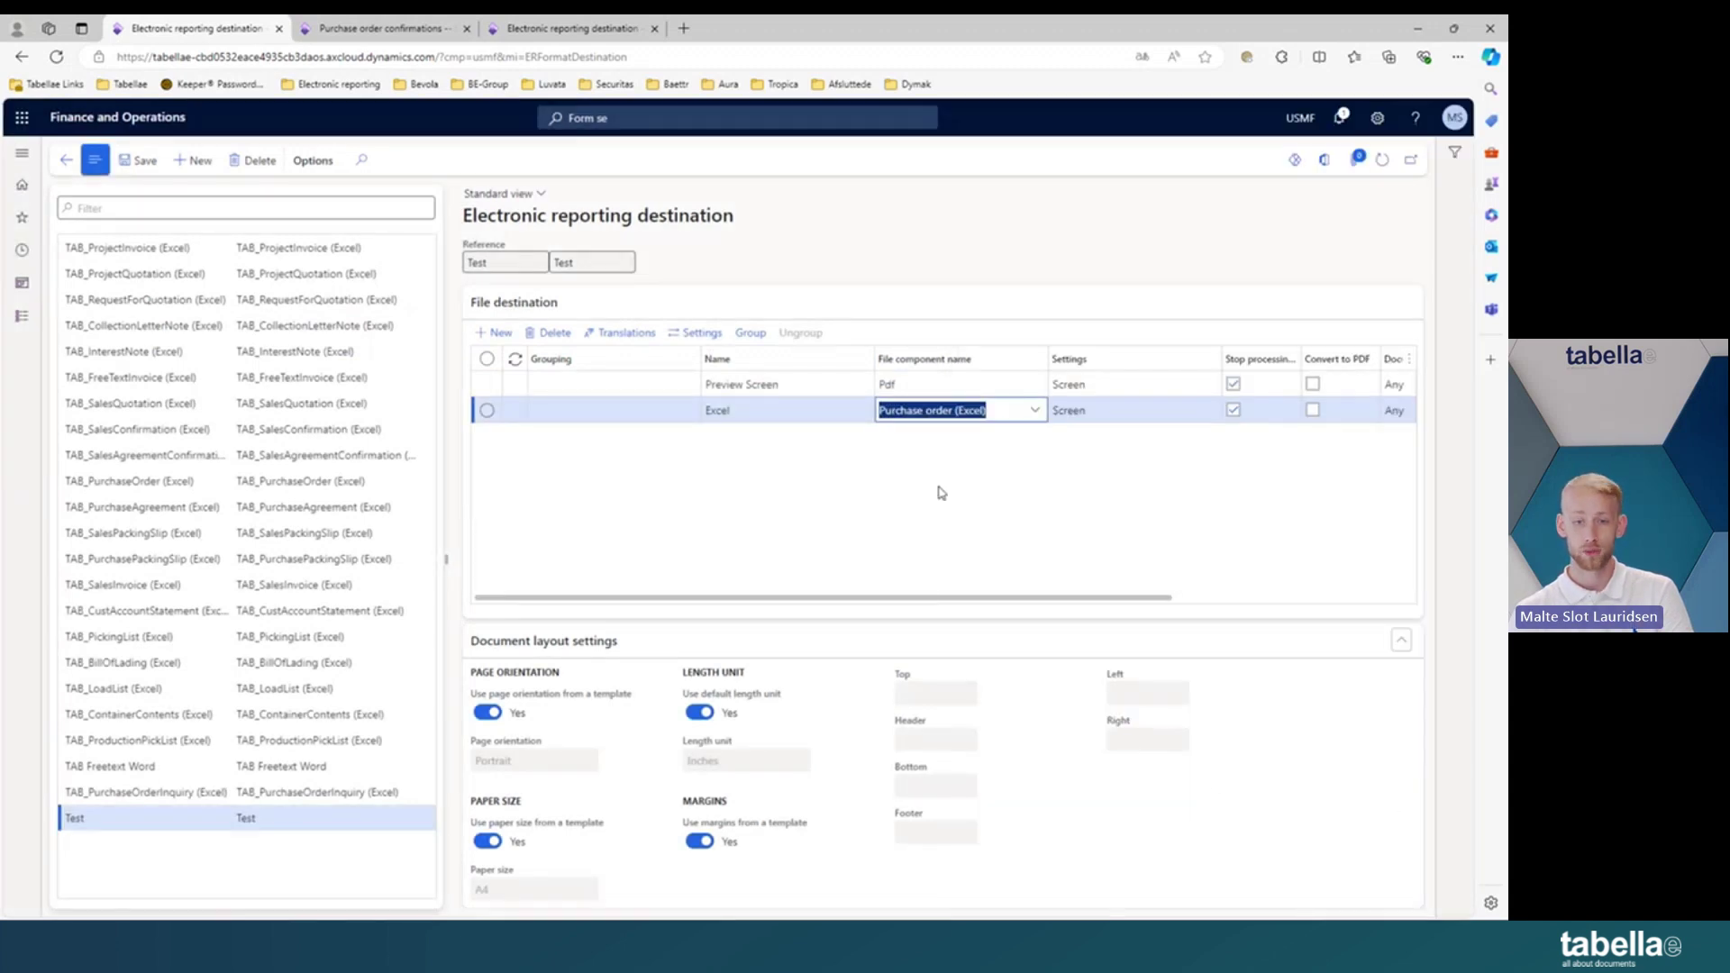
pyautogui.click(144, 160)
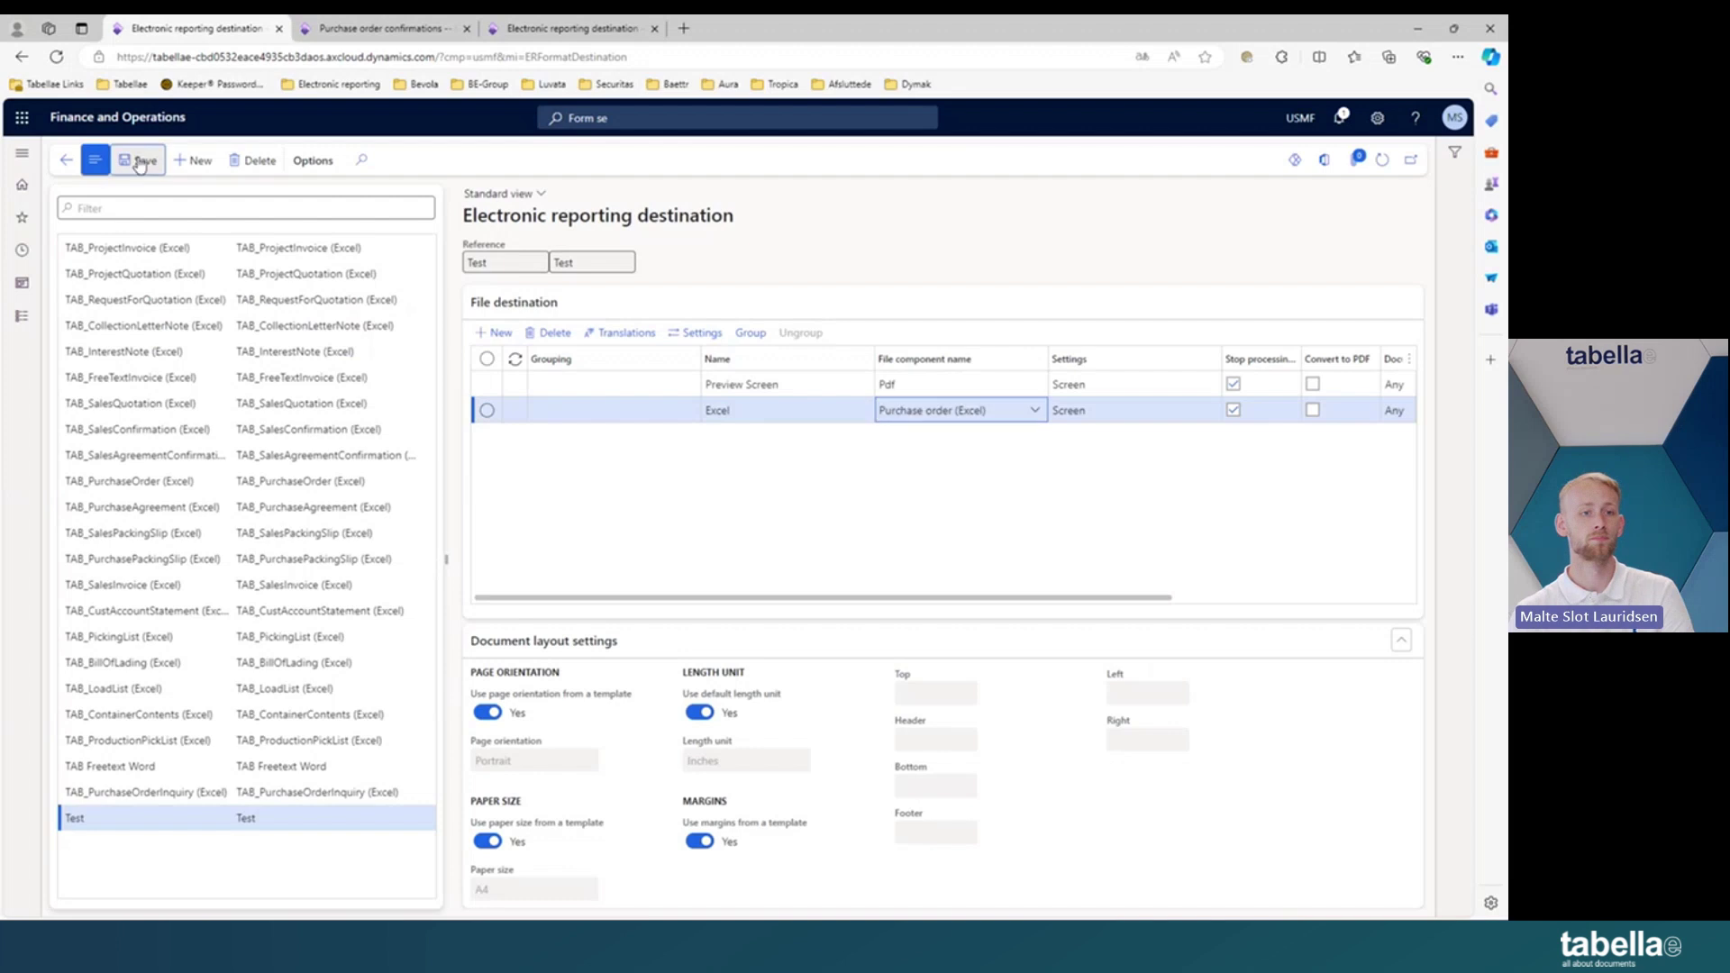
pyautogui.click(383, 27)
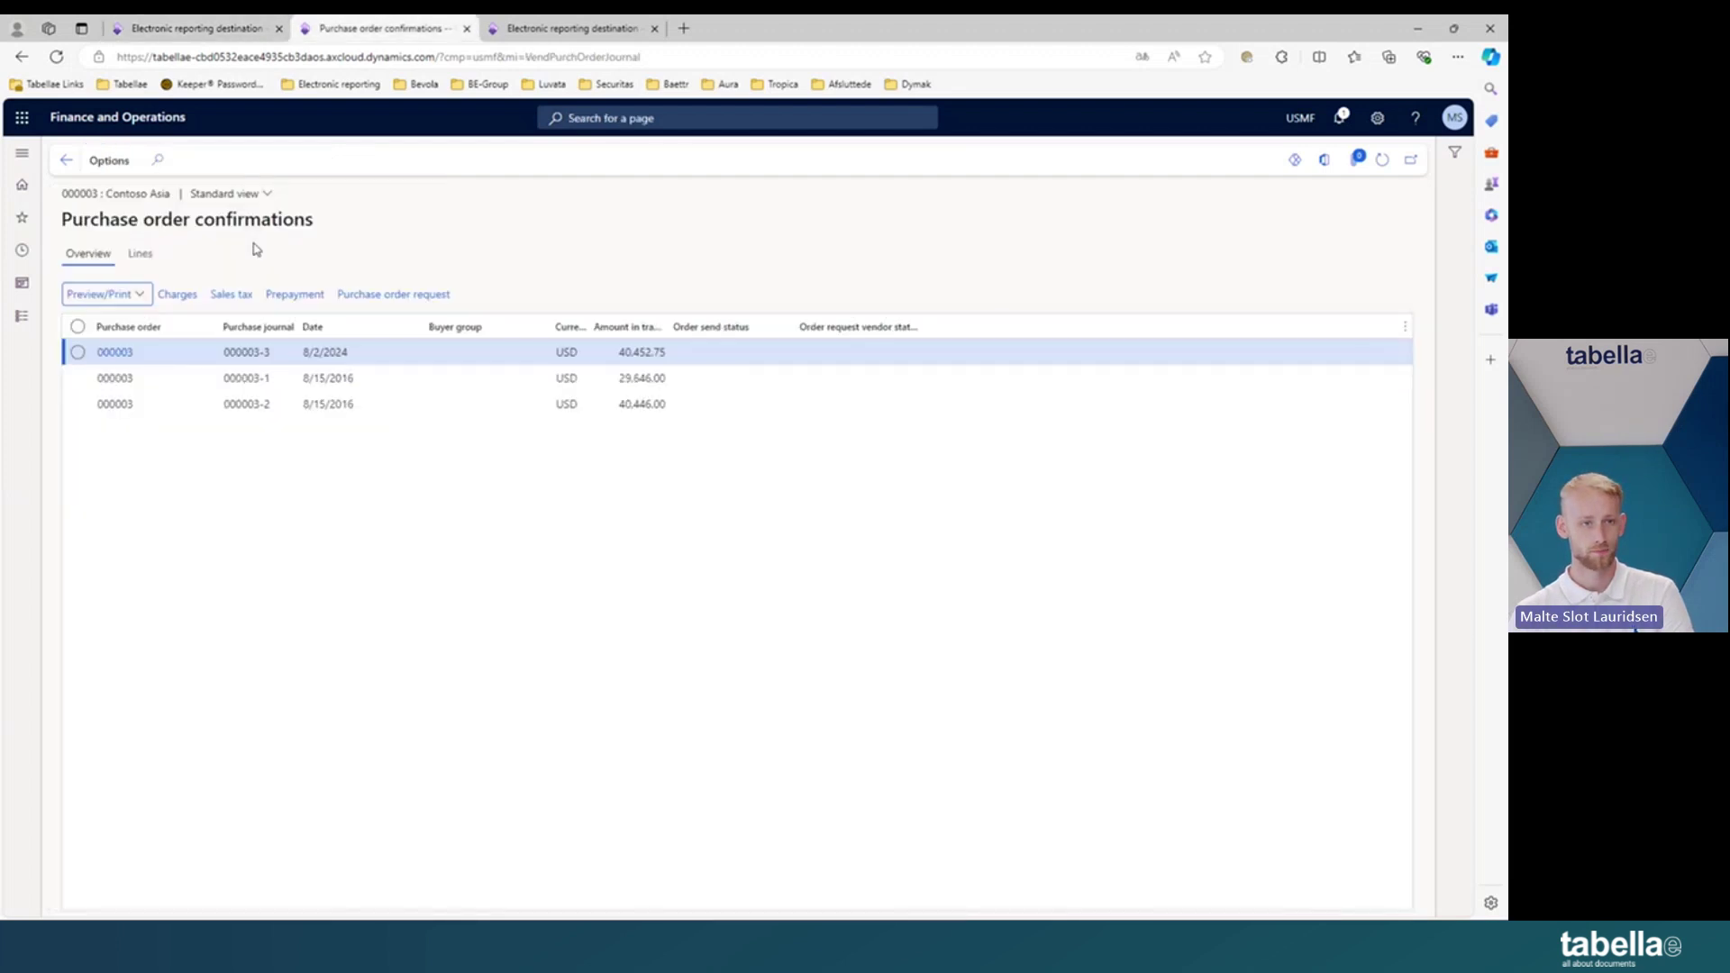
pyautogui.click(102, 292)
pyautogui.click(111, 342)
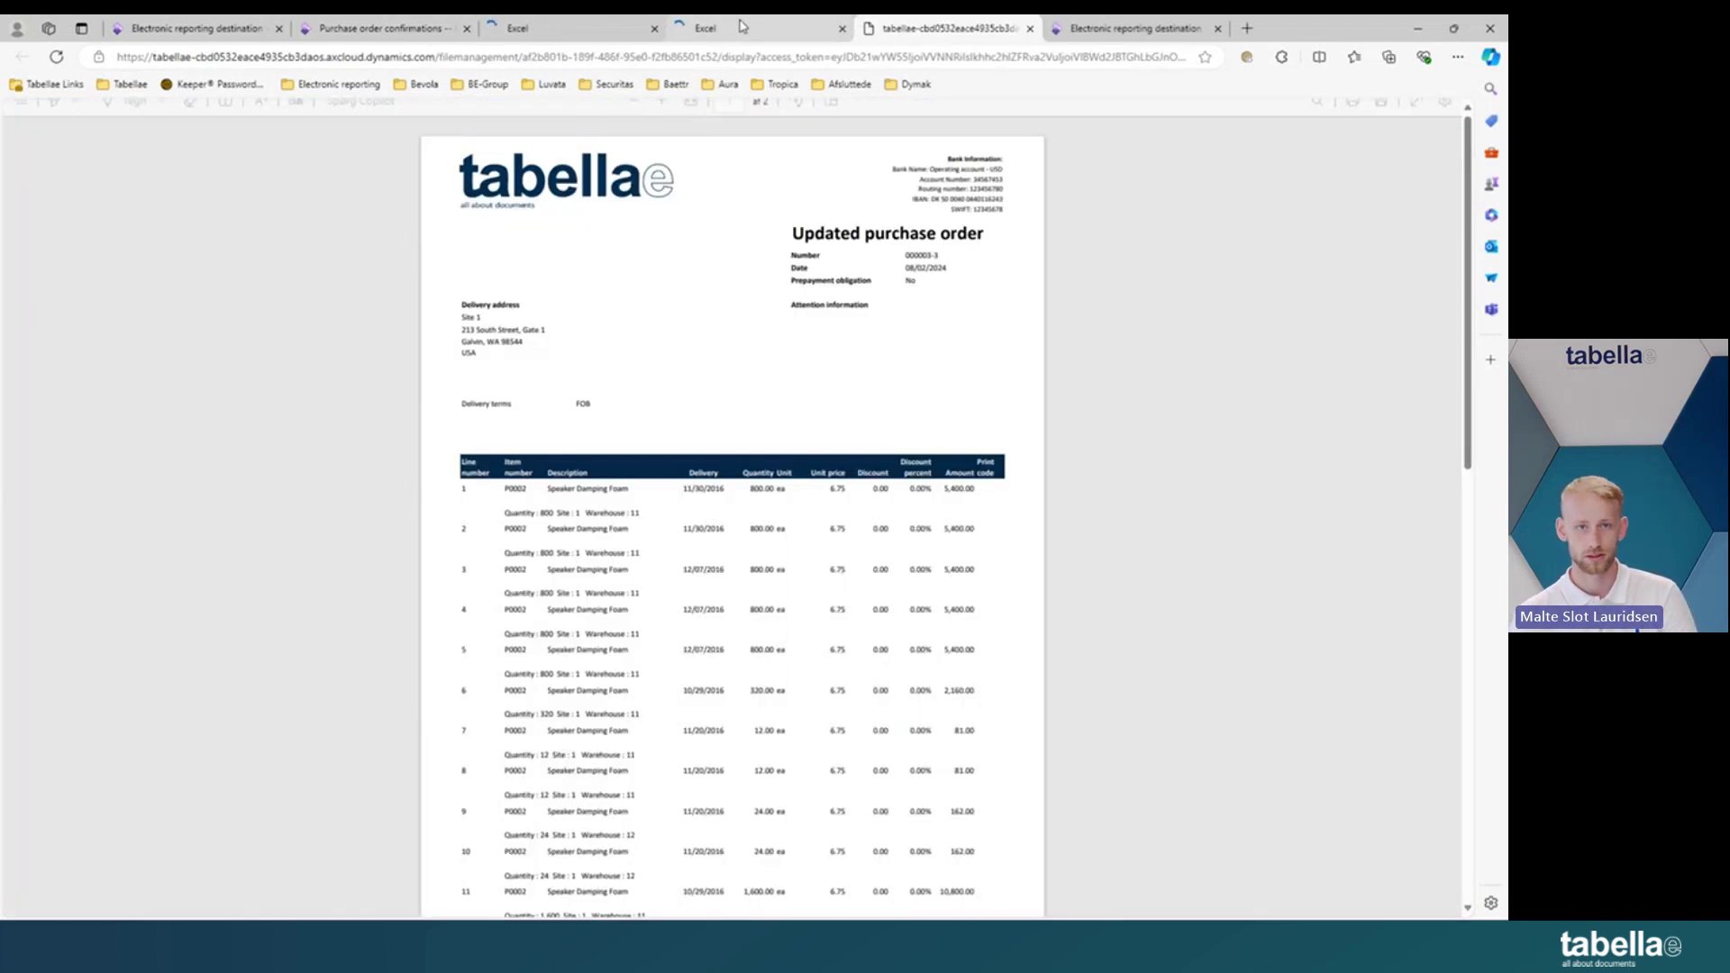
pyautogui.click(757, 26)
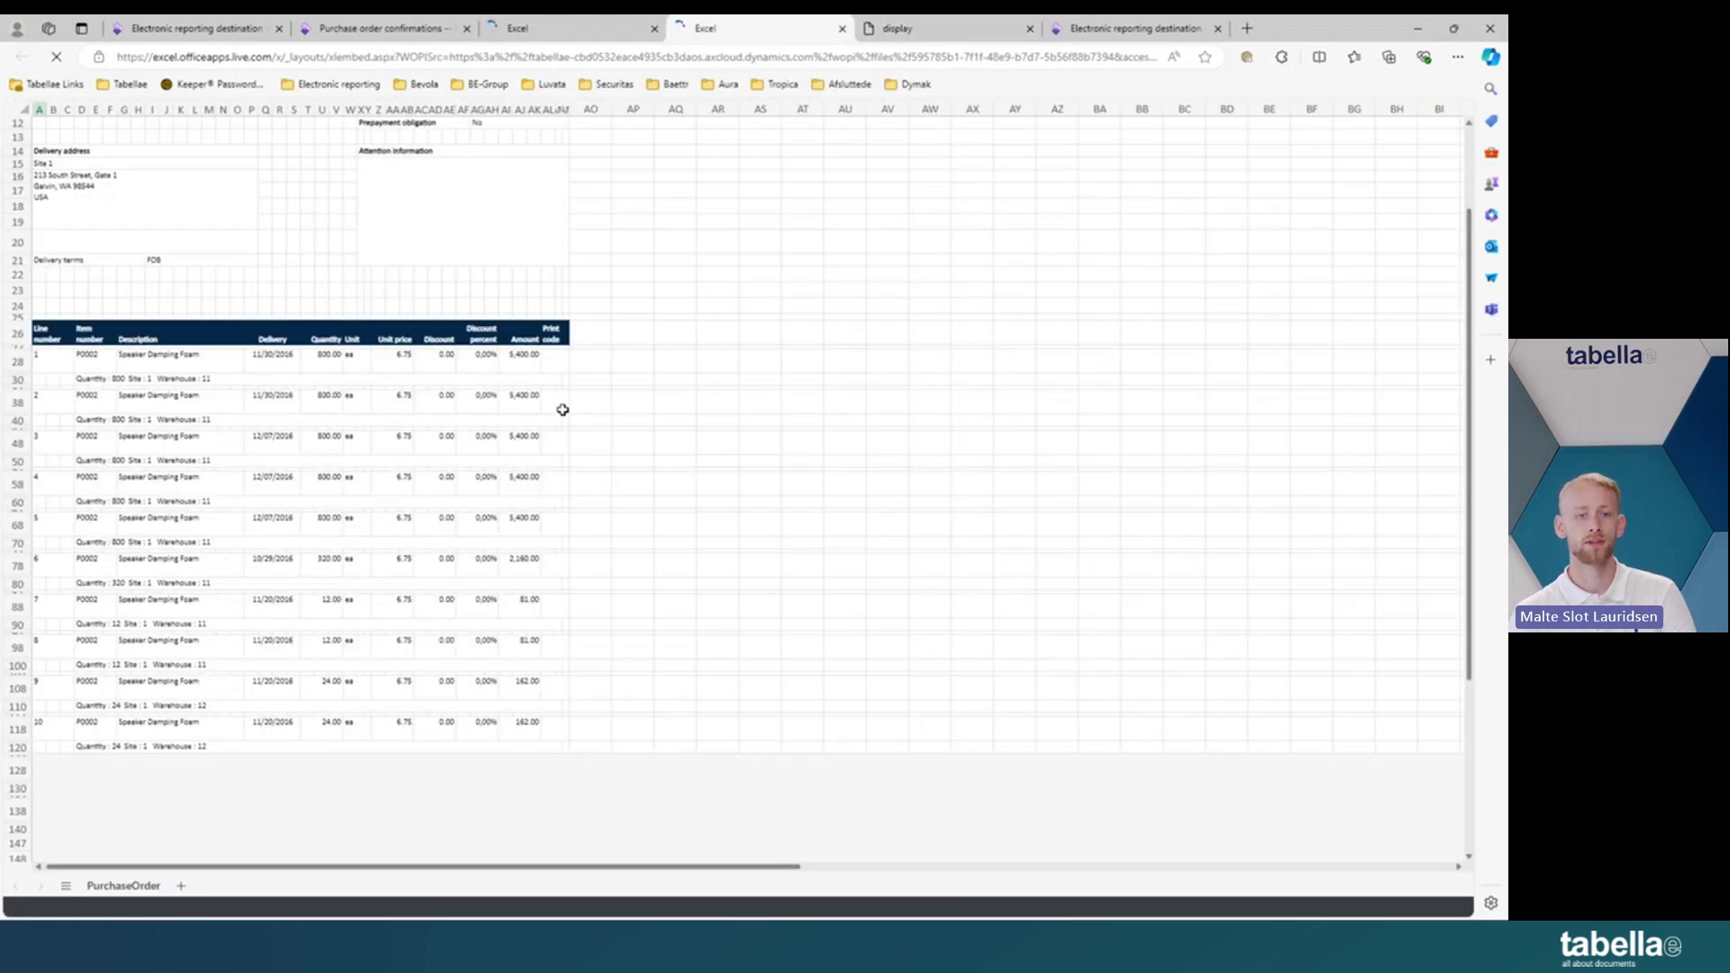
pyautogui.click(898, 30)
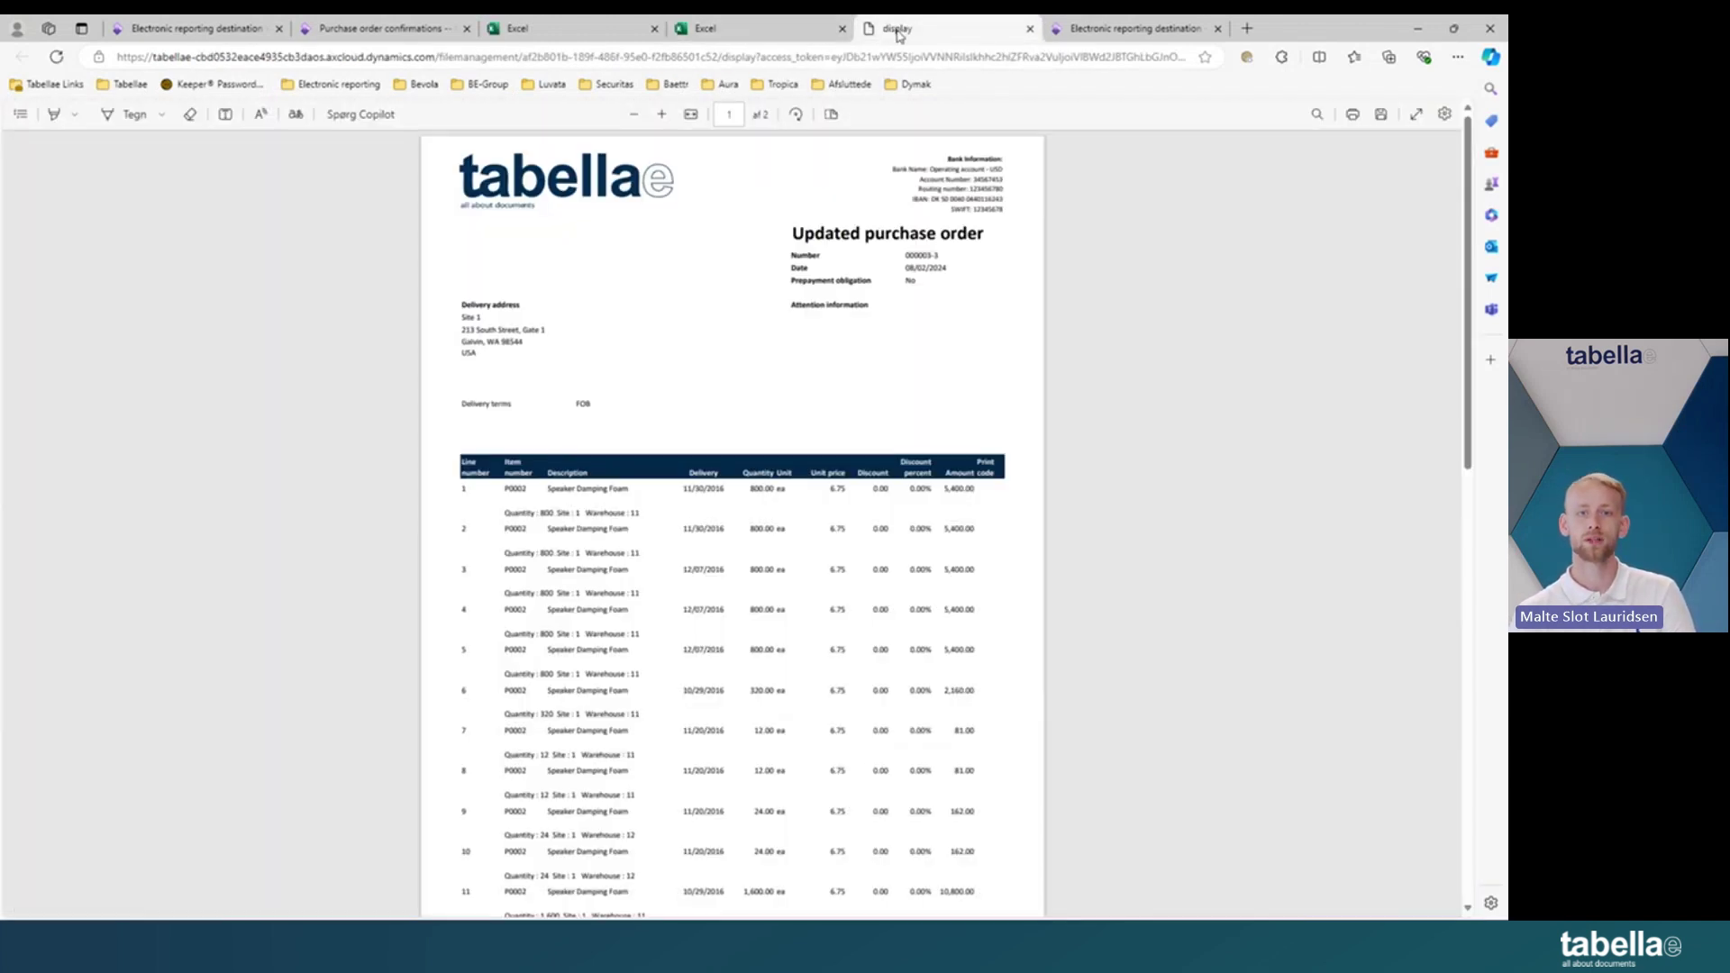
pyautogui.click(654, 28)
pyautogui.click(655, 29)
pyautogui.click(383, 32)
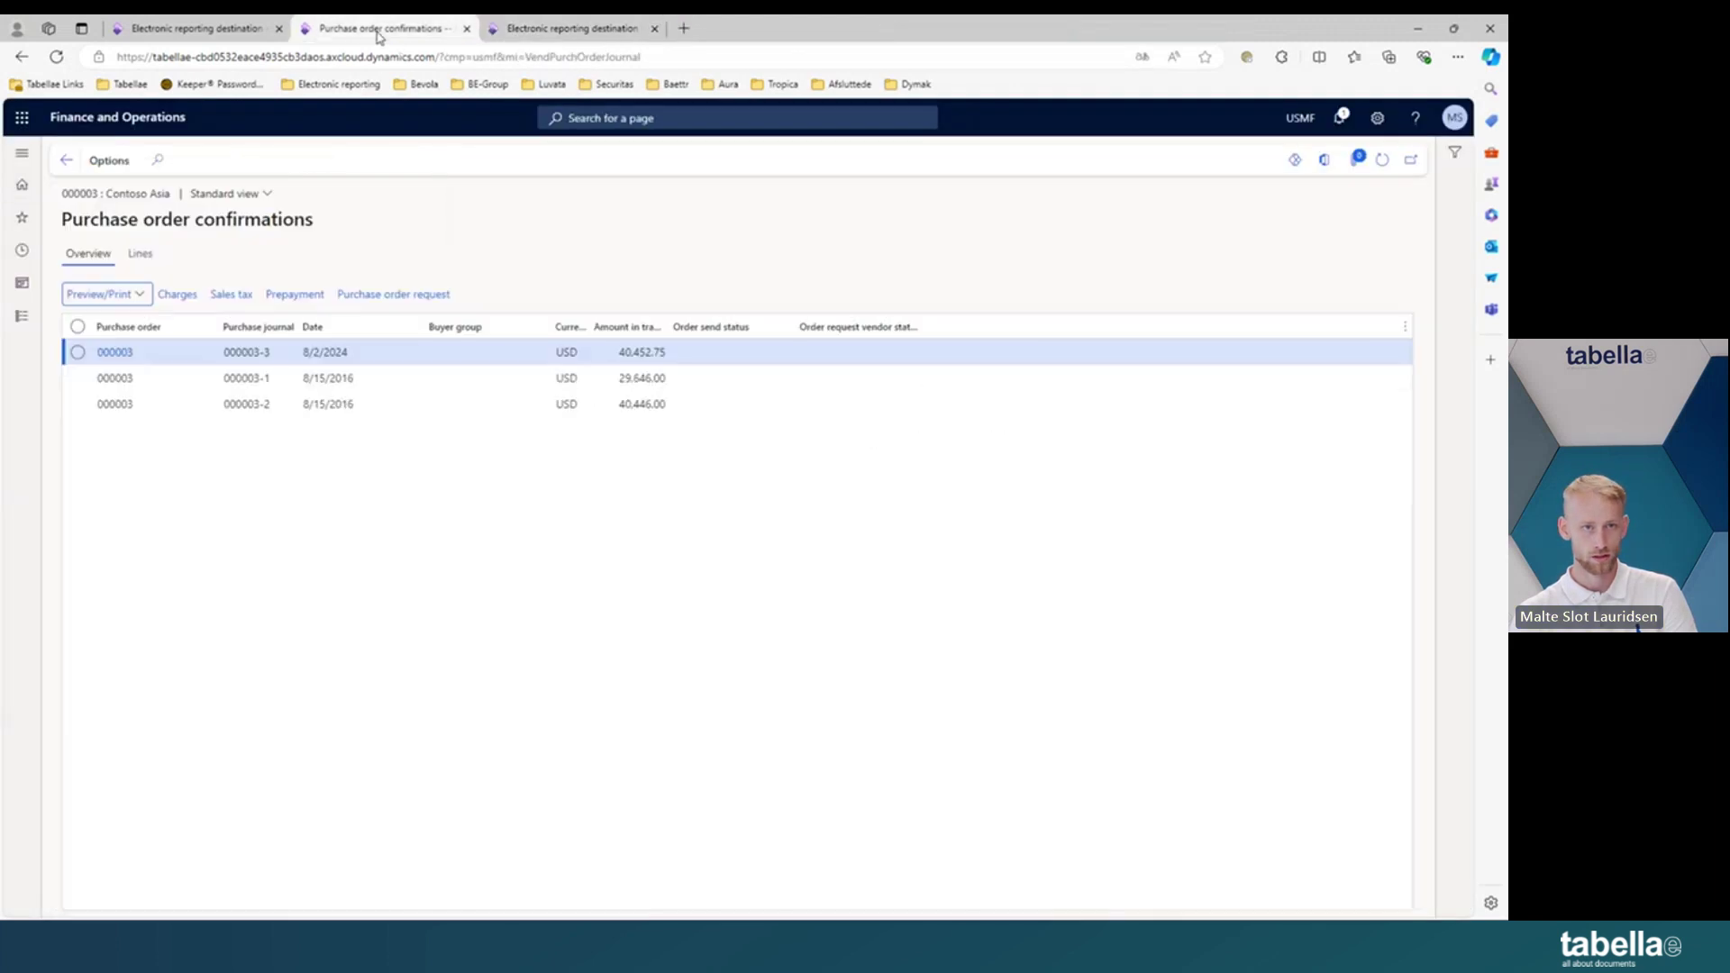
# Step: Turn on Convert to PDF for the Test format's Excel destination row
pyautogui.click(230, 31)
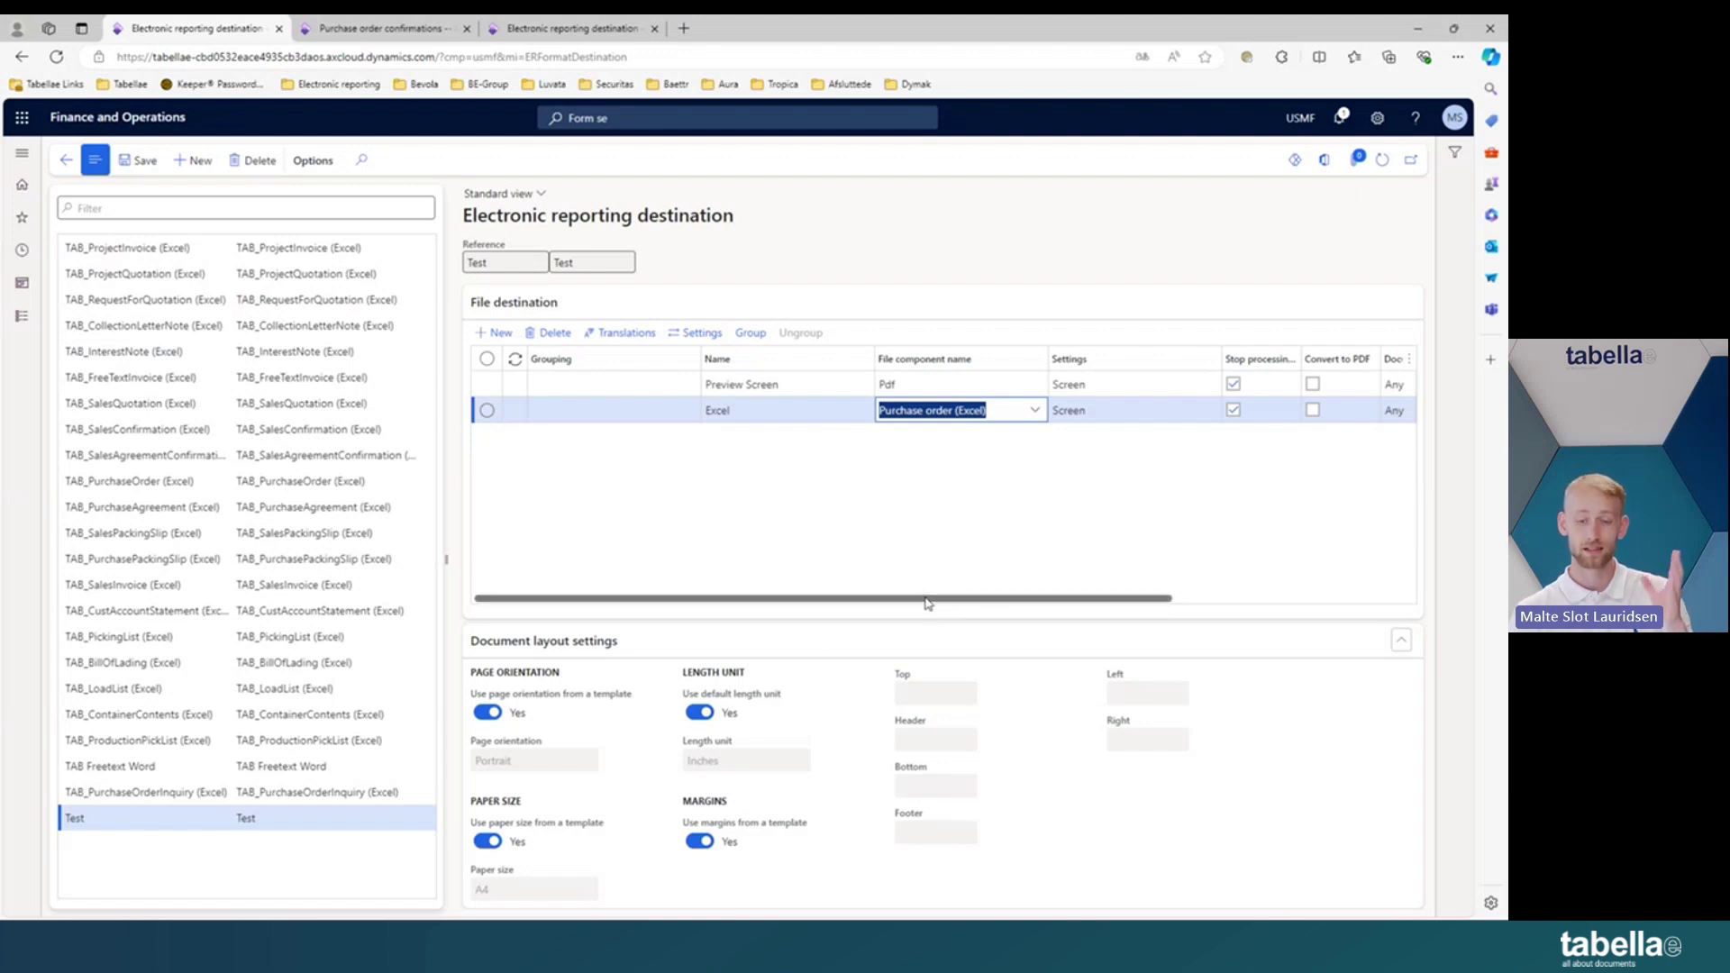
pyautogui.hscroll(5, 926, 604)
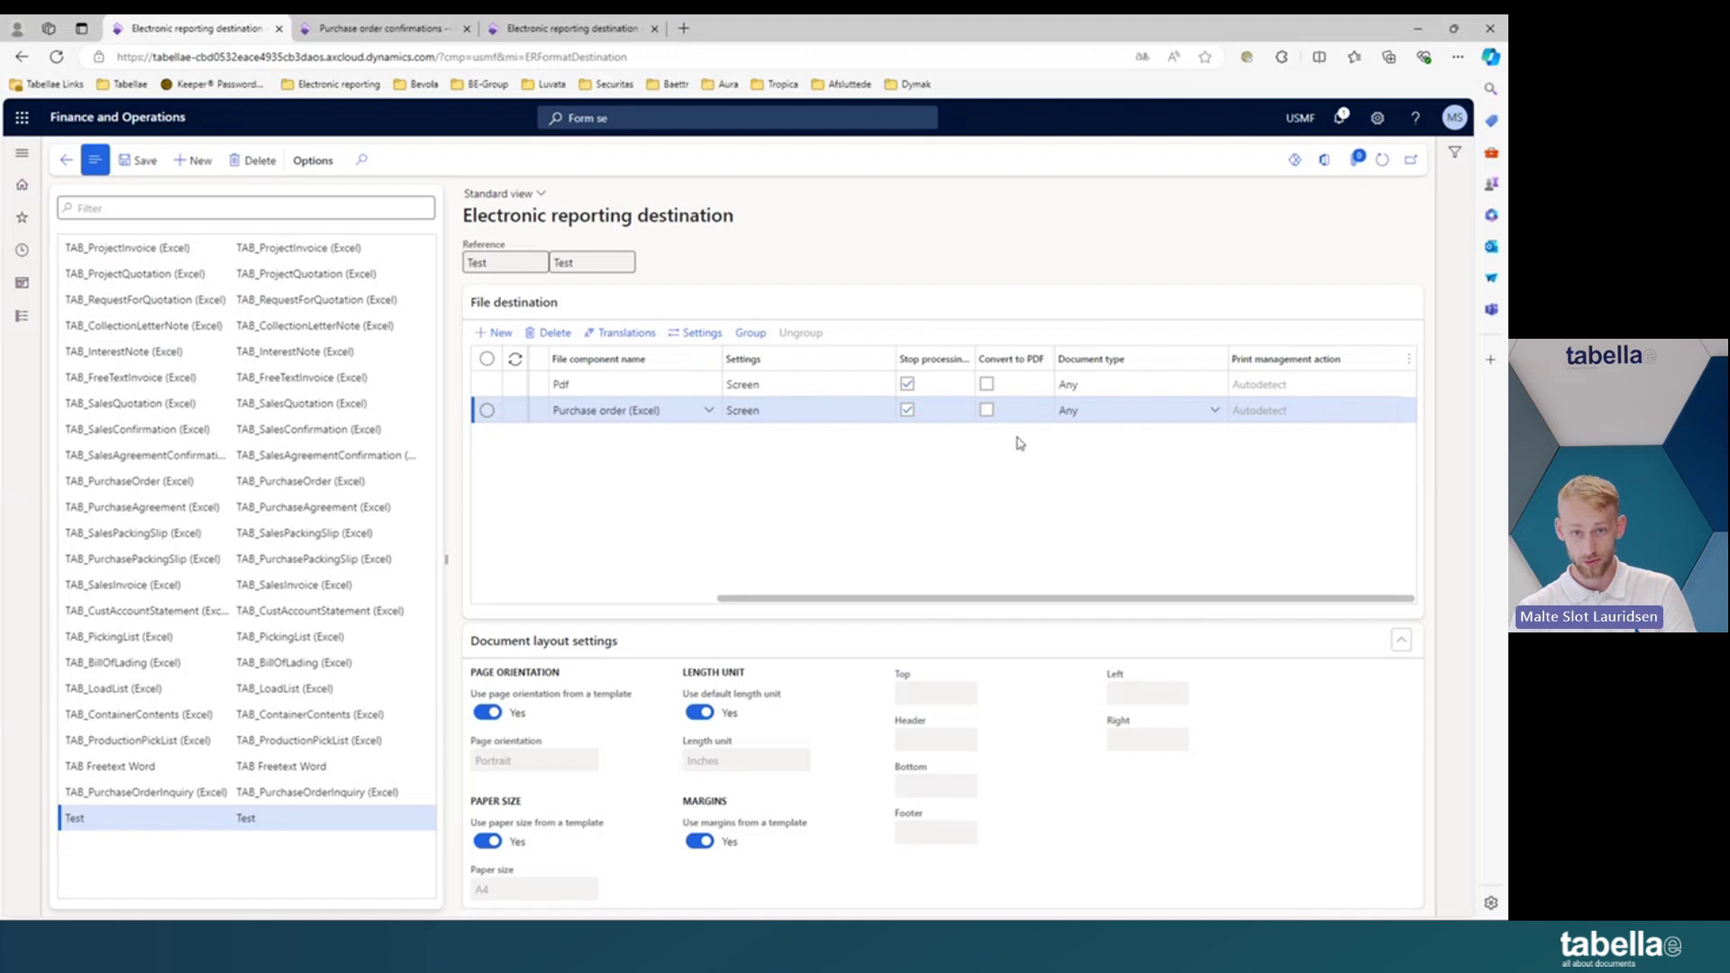
pyautogui.click(986, 411)
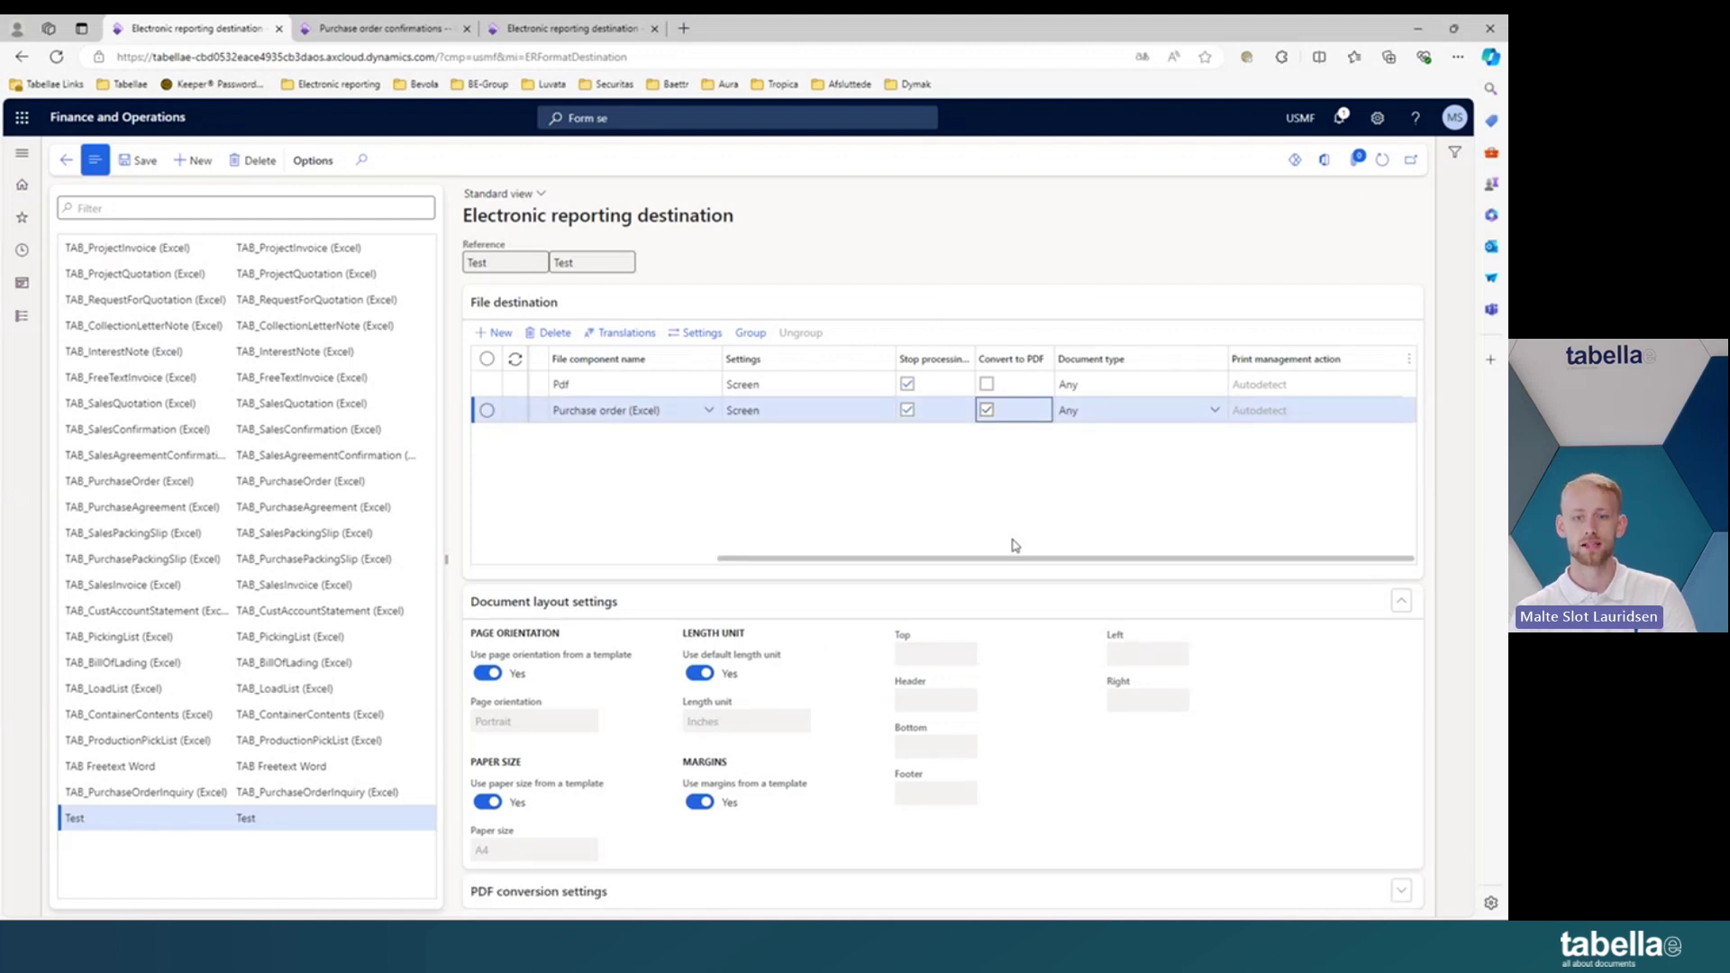
pyautogui.moveTo(1003, 560); pyautogui.dragTo(584, 529)
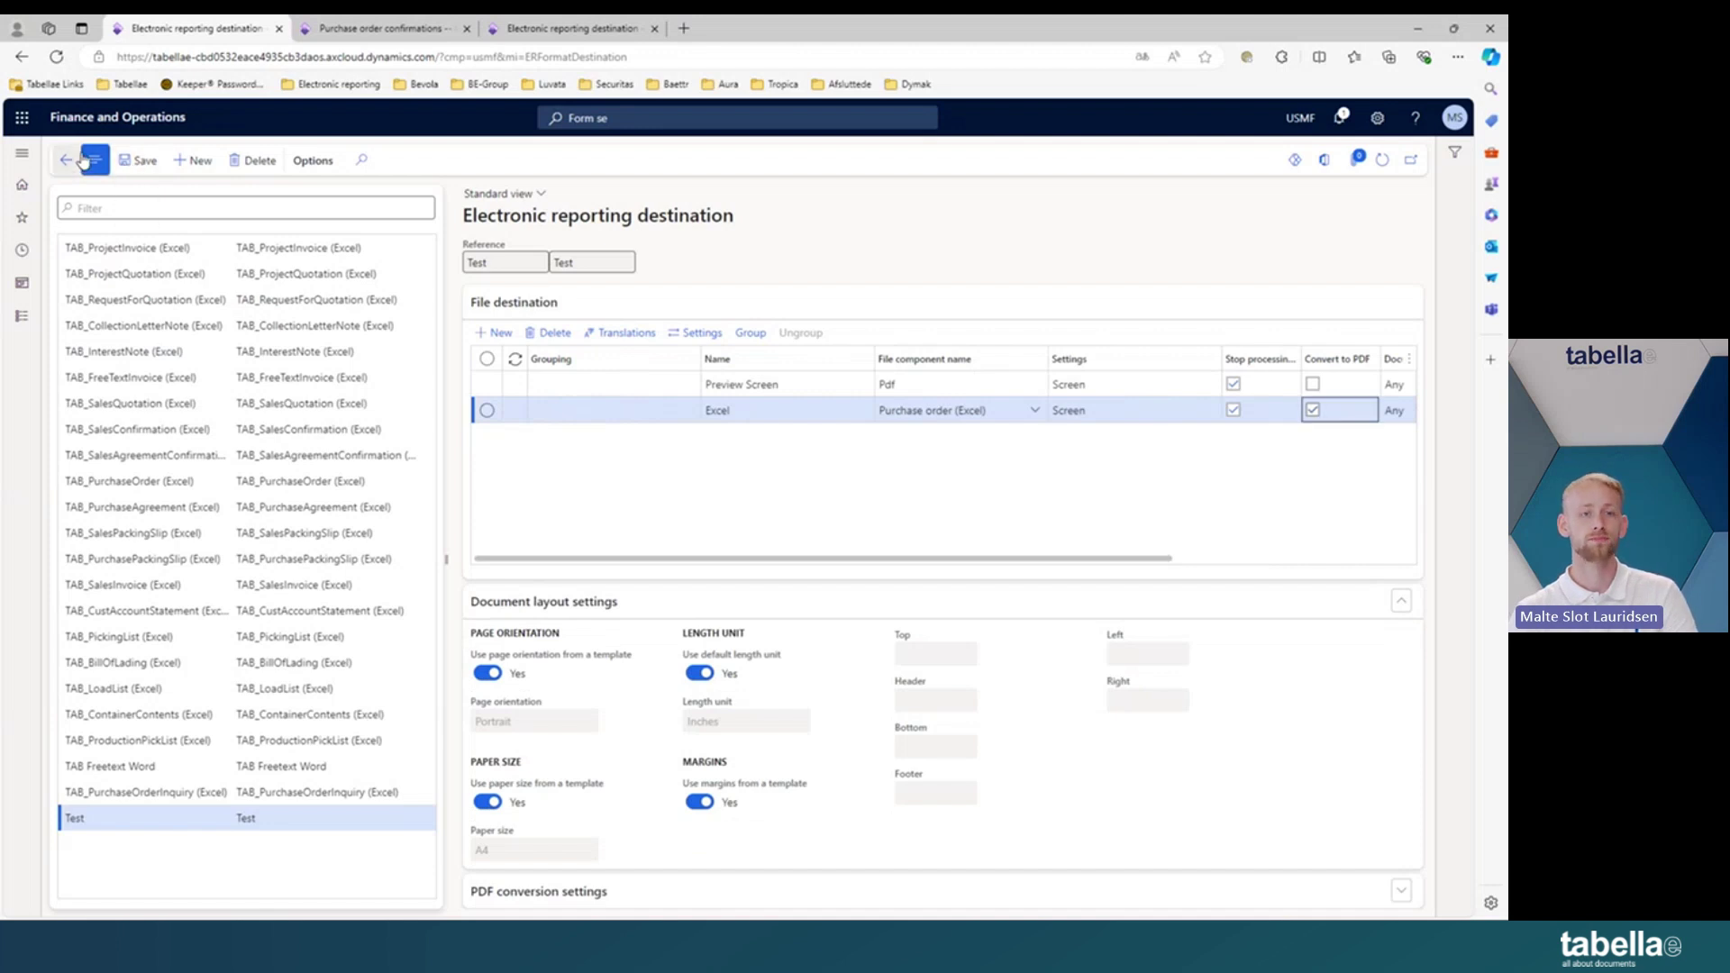
# Step: View confirmation 000003-3's original as PDF, then close the preview tabs
pyautogui.click(412, 23)
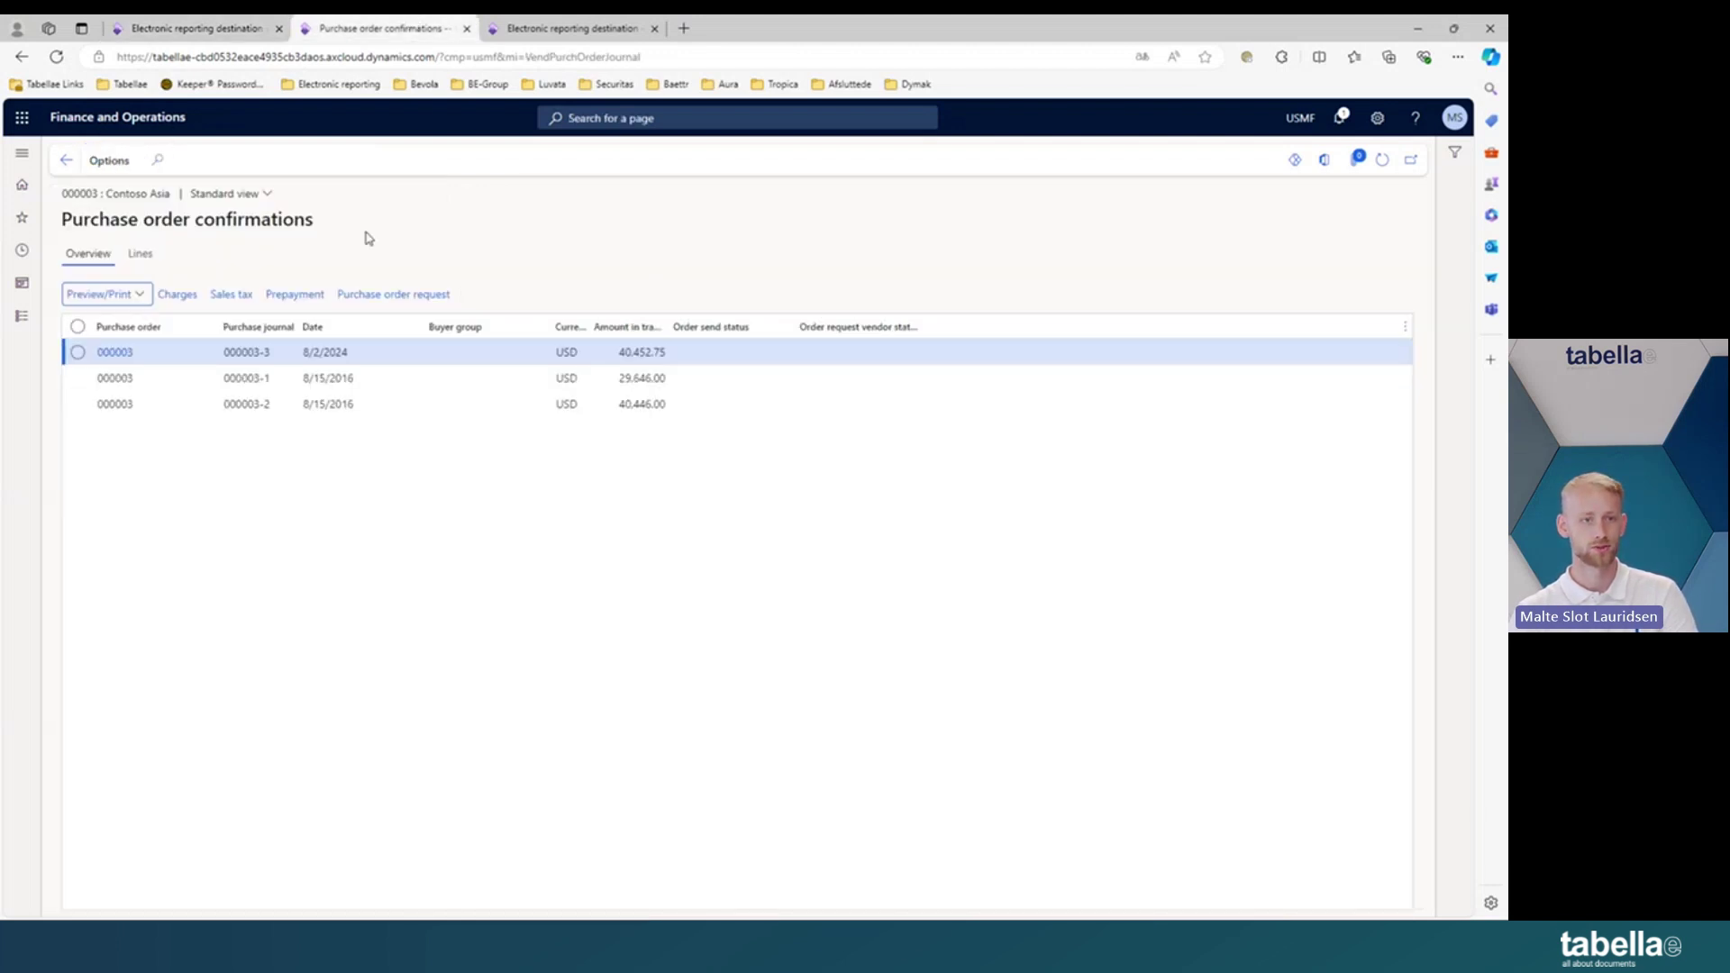
pyautogui.click(115, 297)
pyautogui.click(125, 324)
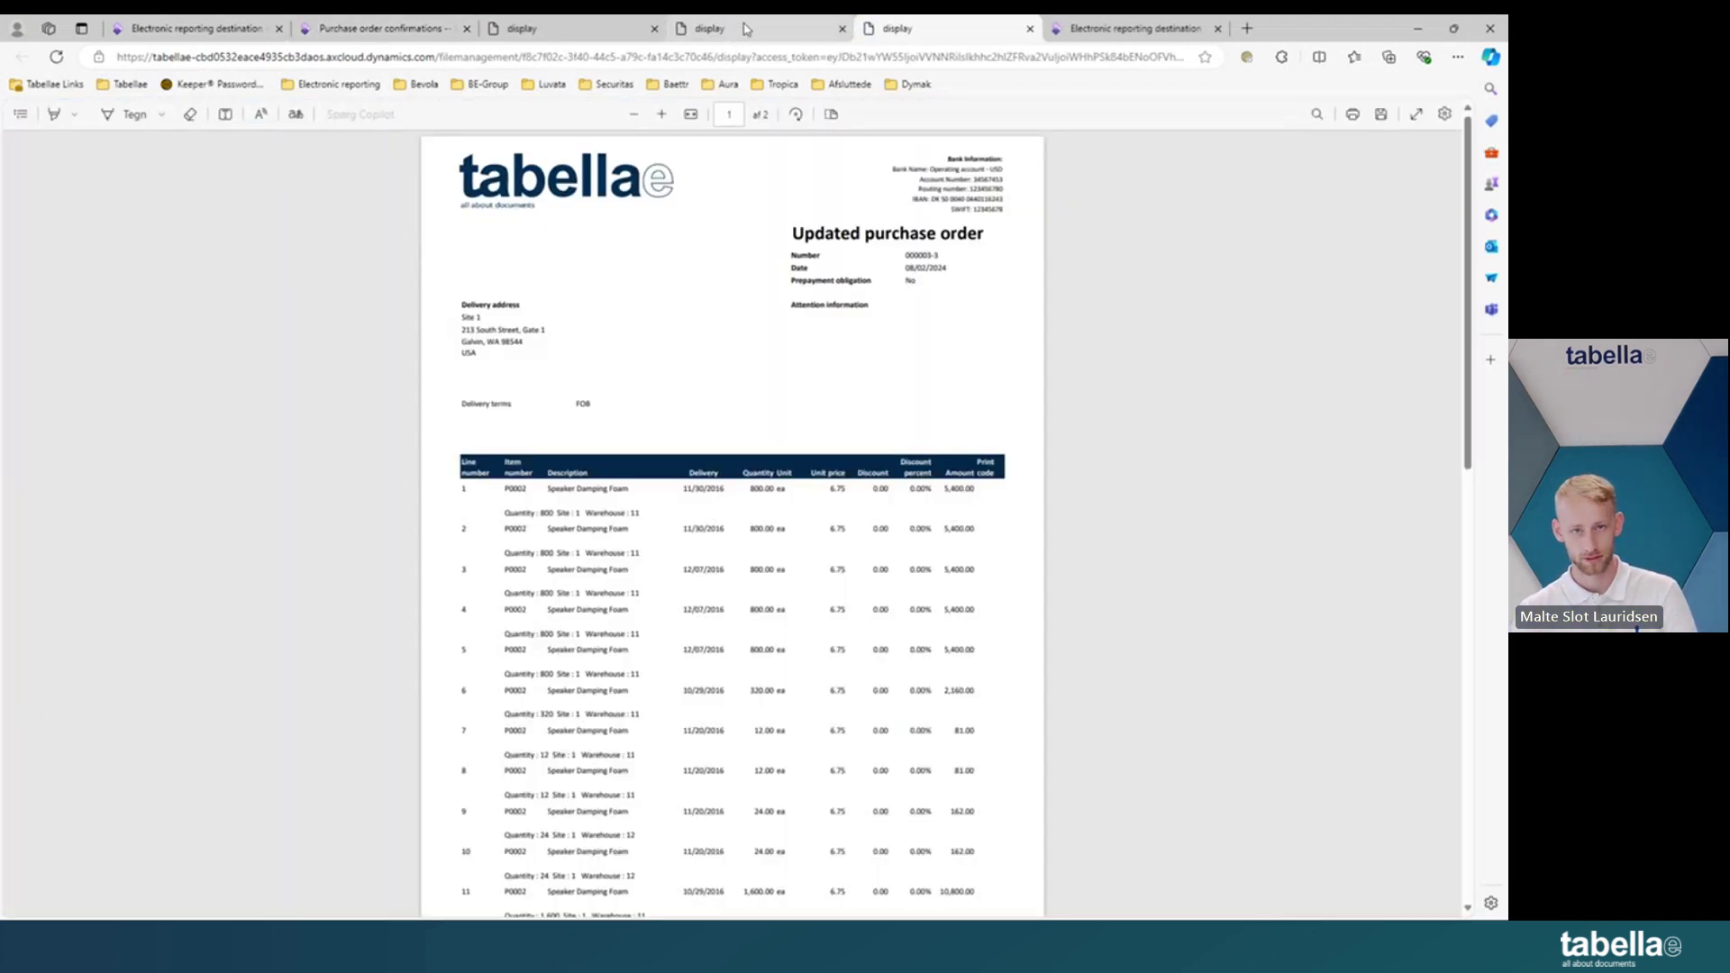
pyautogui.click(615, 29)
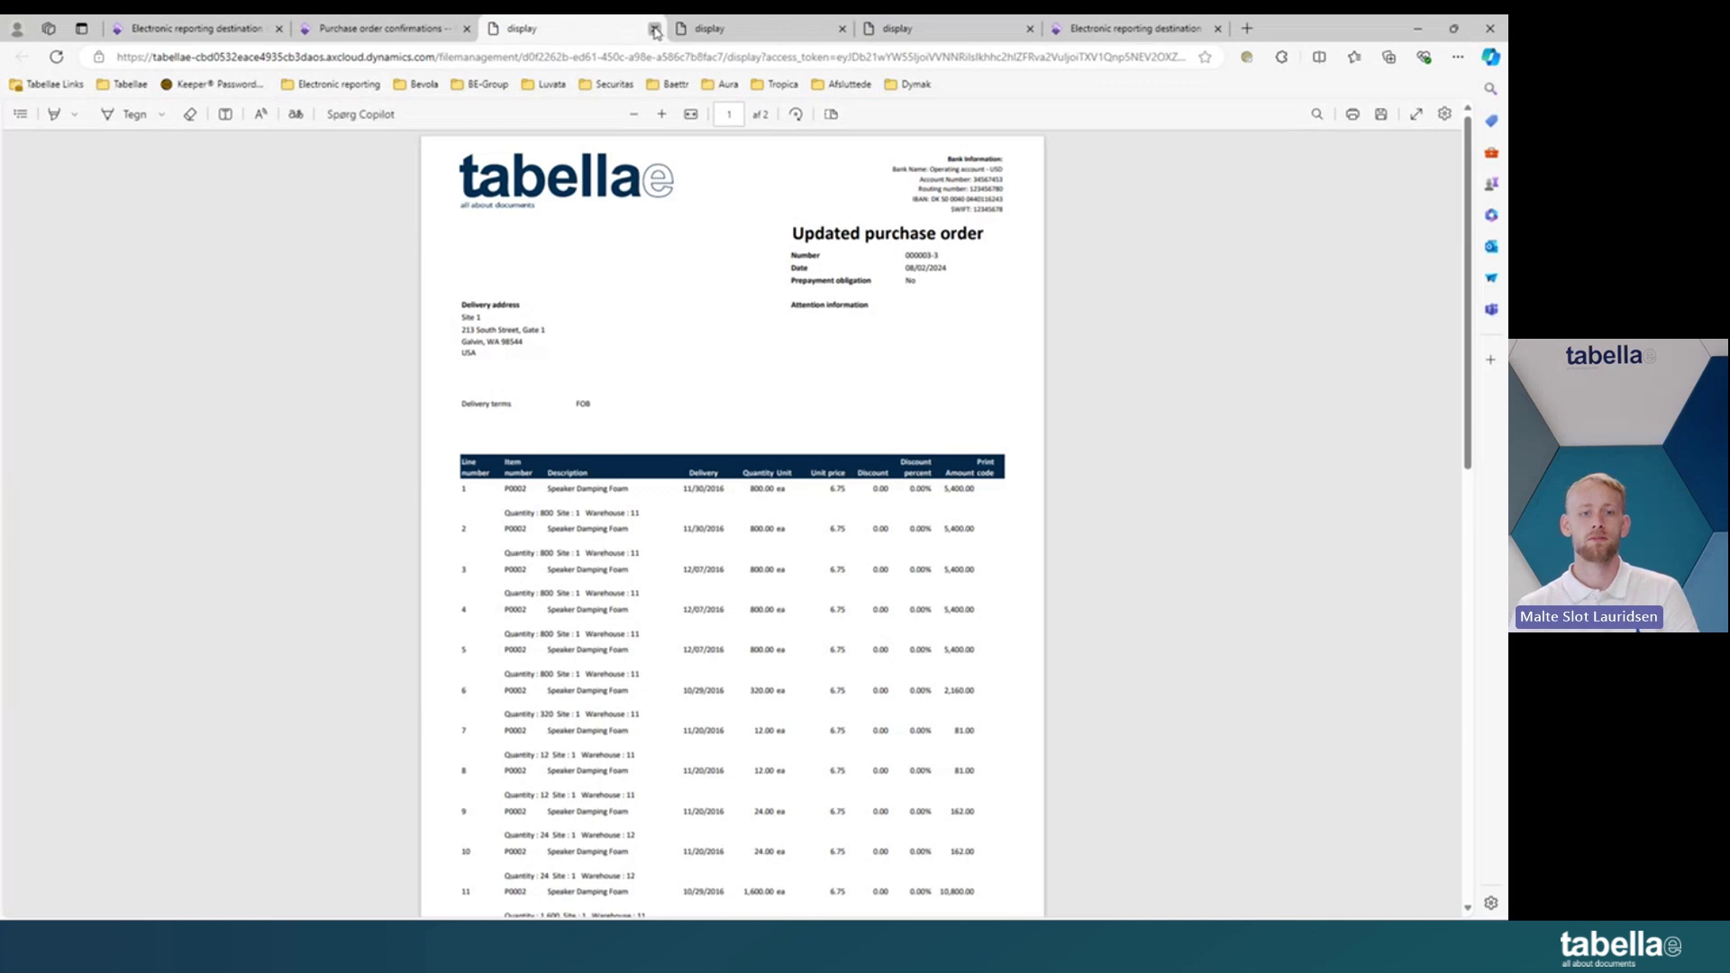
pyautogui.click(654, 28)
pyautogui.click(654, 27)
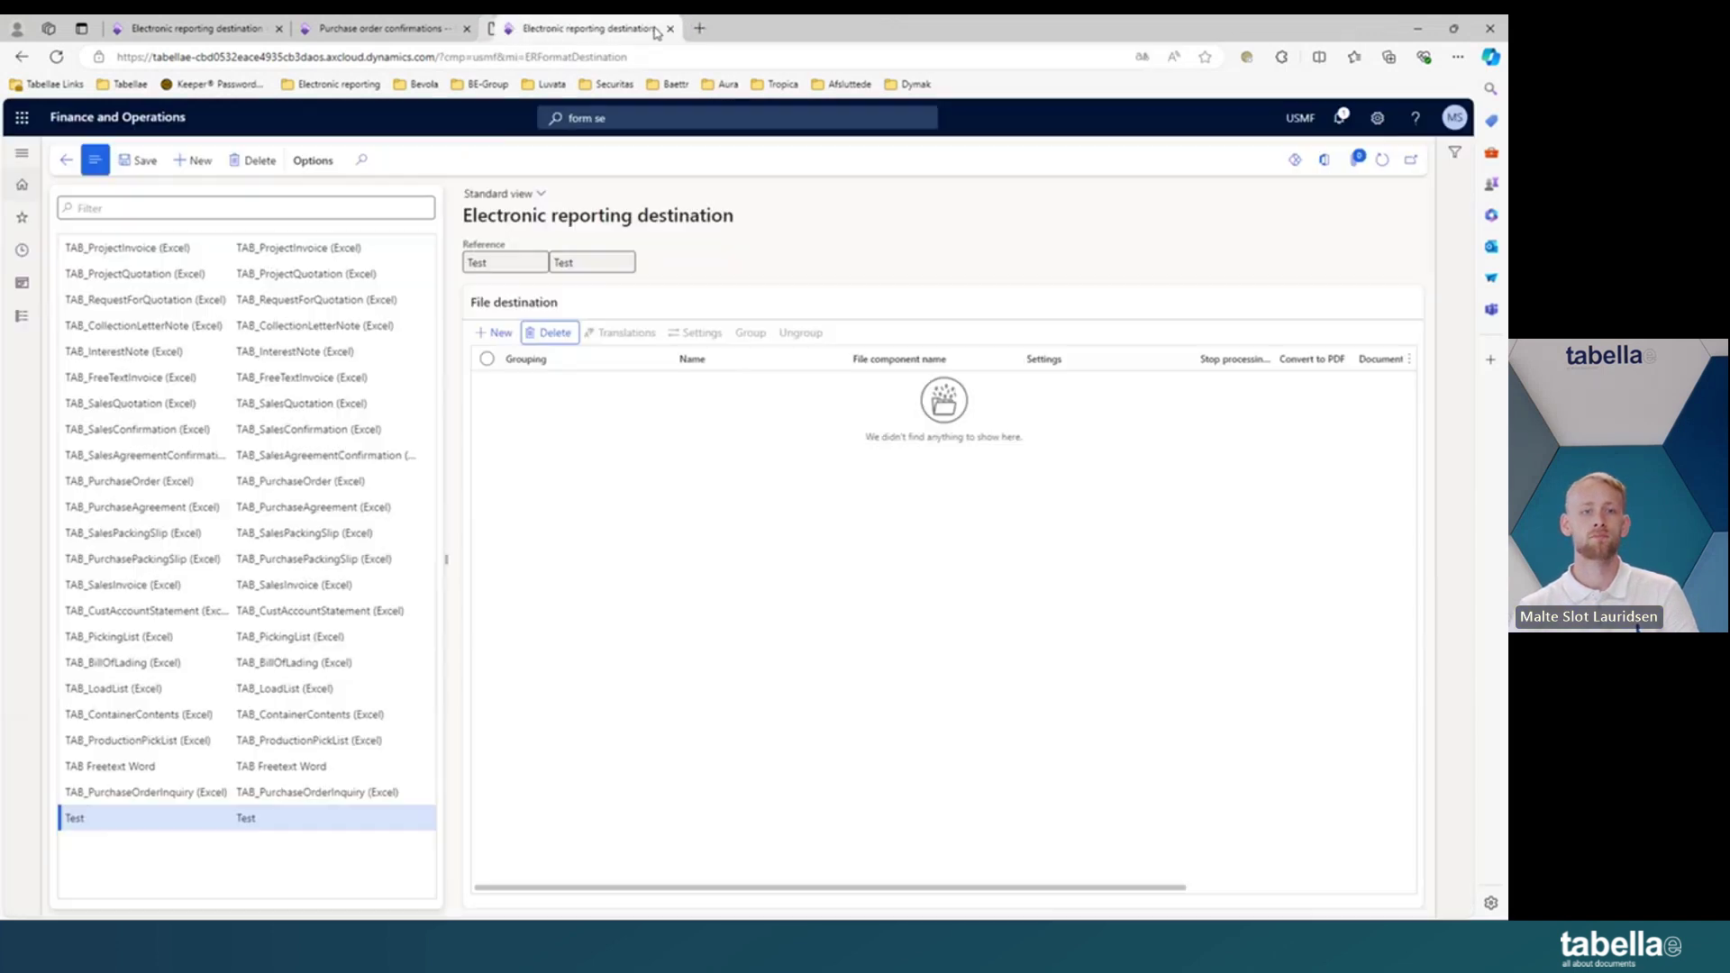
pyautogui.click(412, 29)
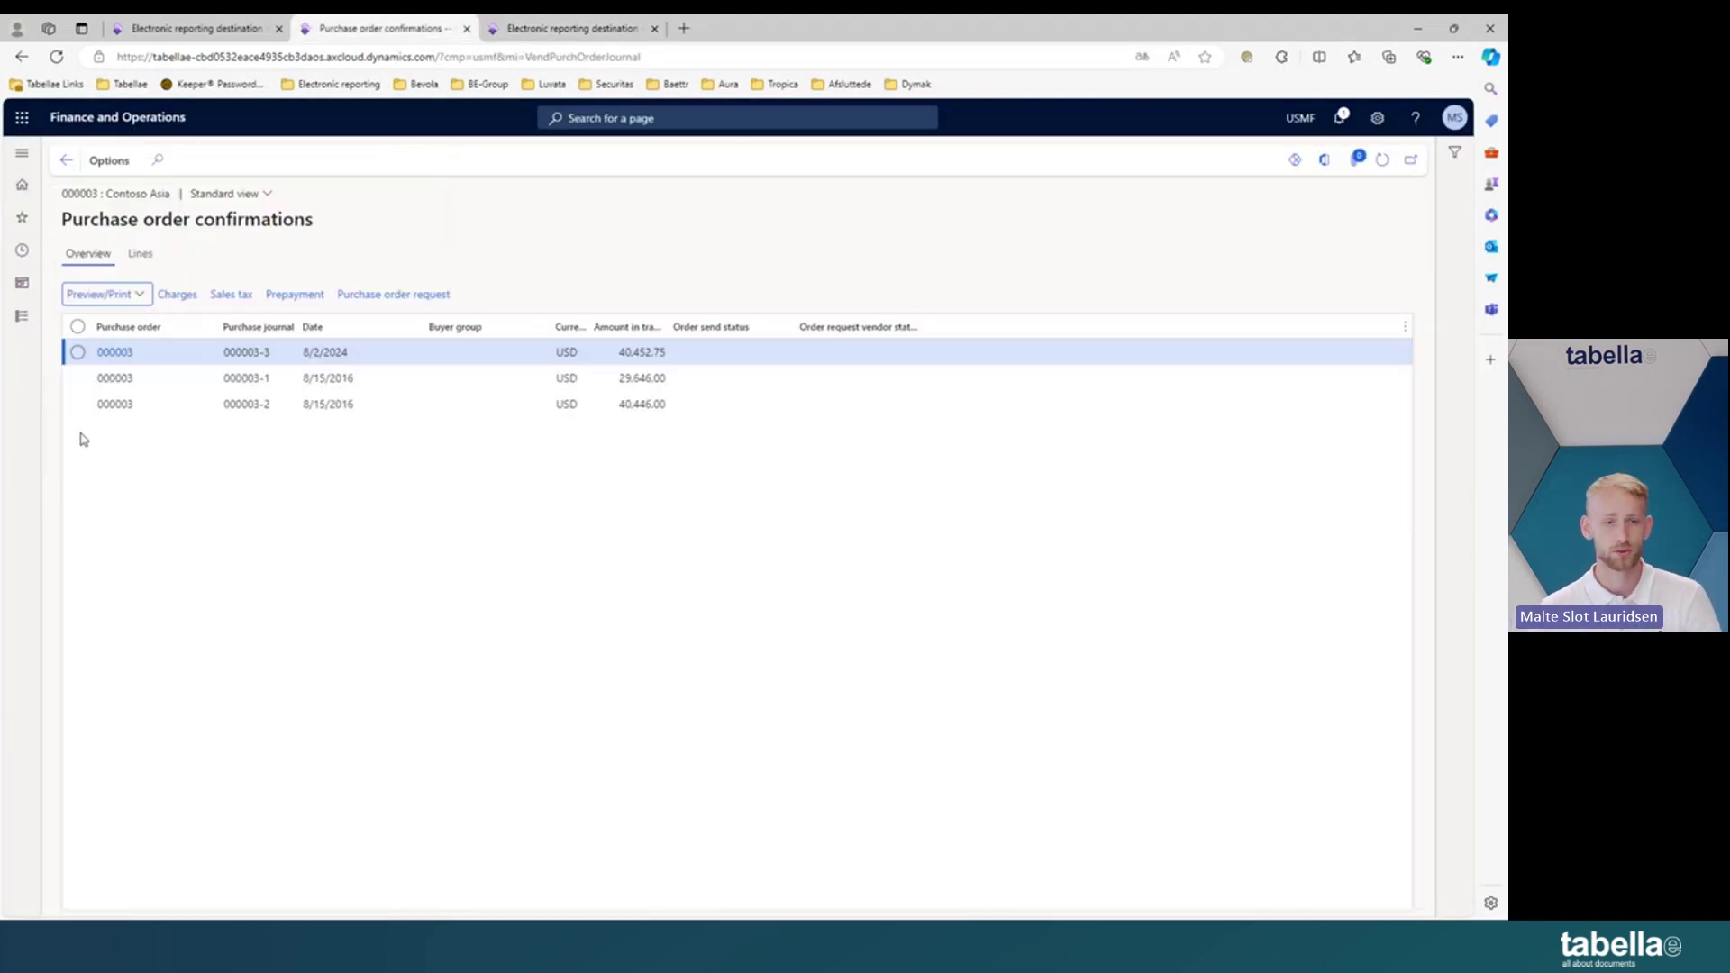
# Step: Open named destinations from Form setup print management for Purchase order Original <Default>
pyautogui.click(644, 119)
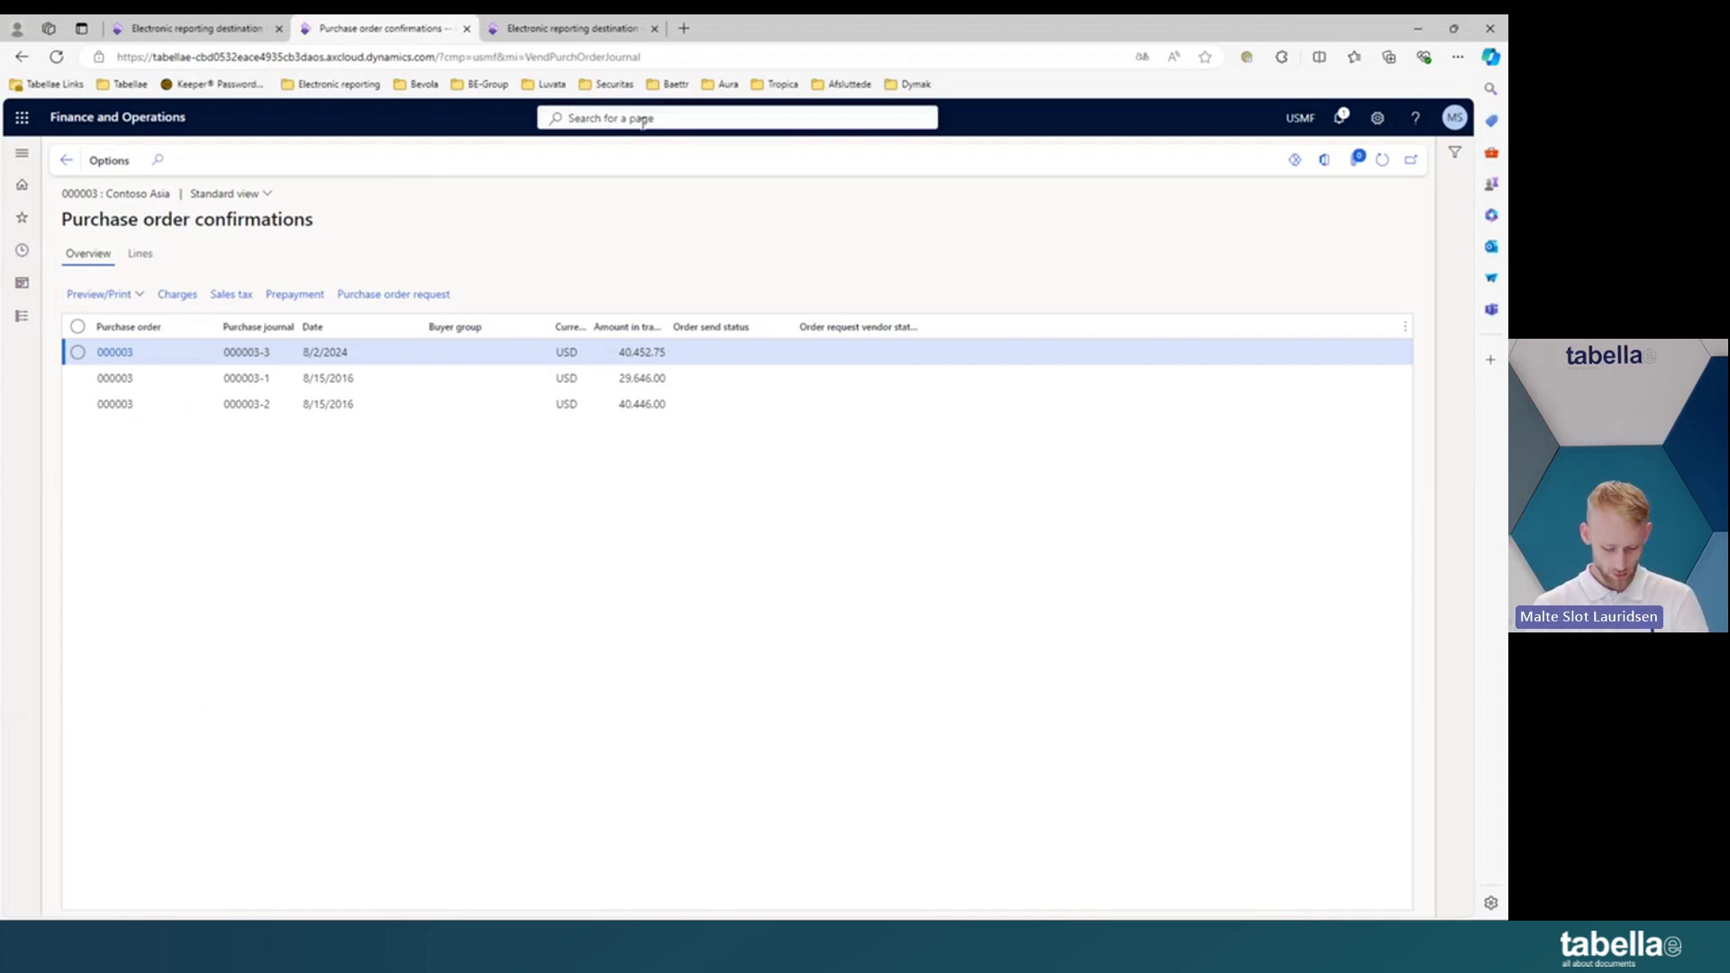
pyautogui.write('e')
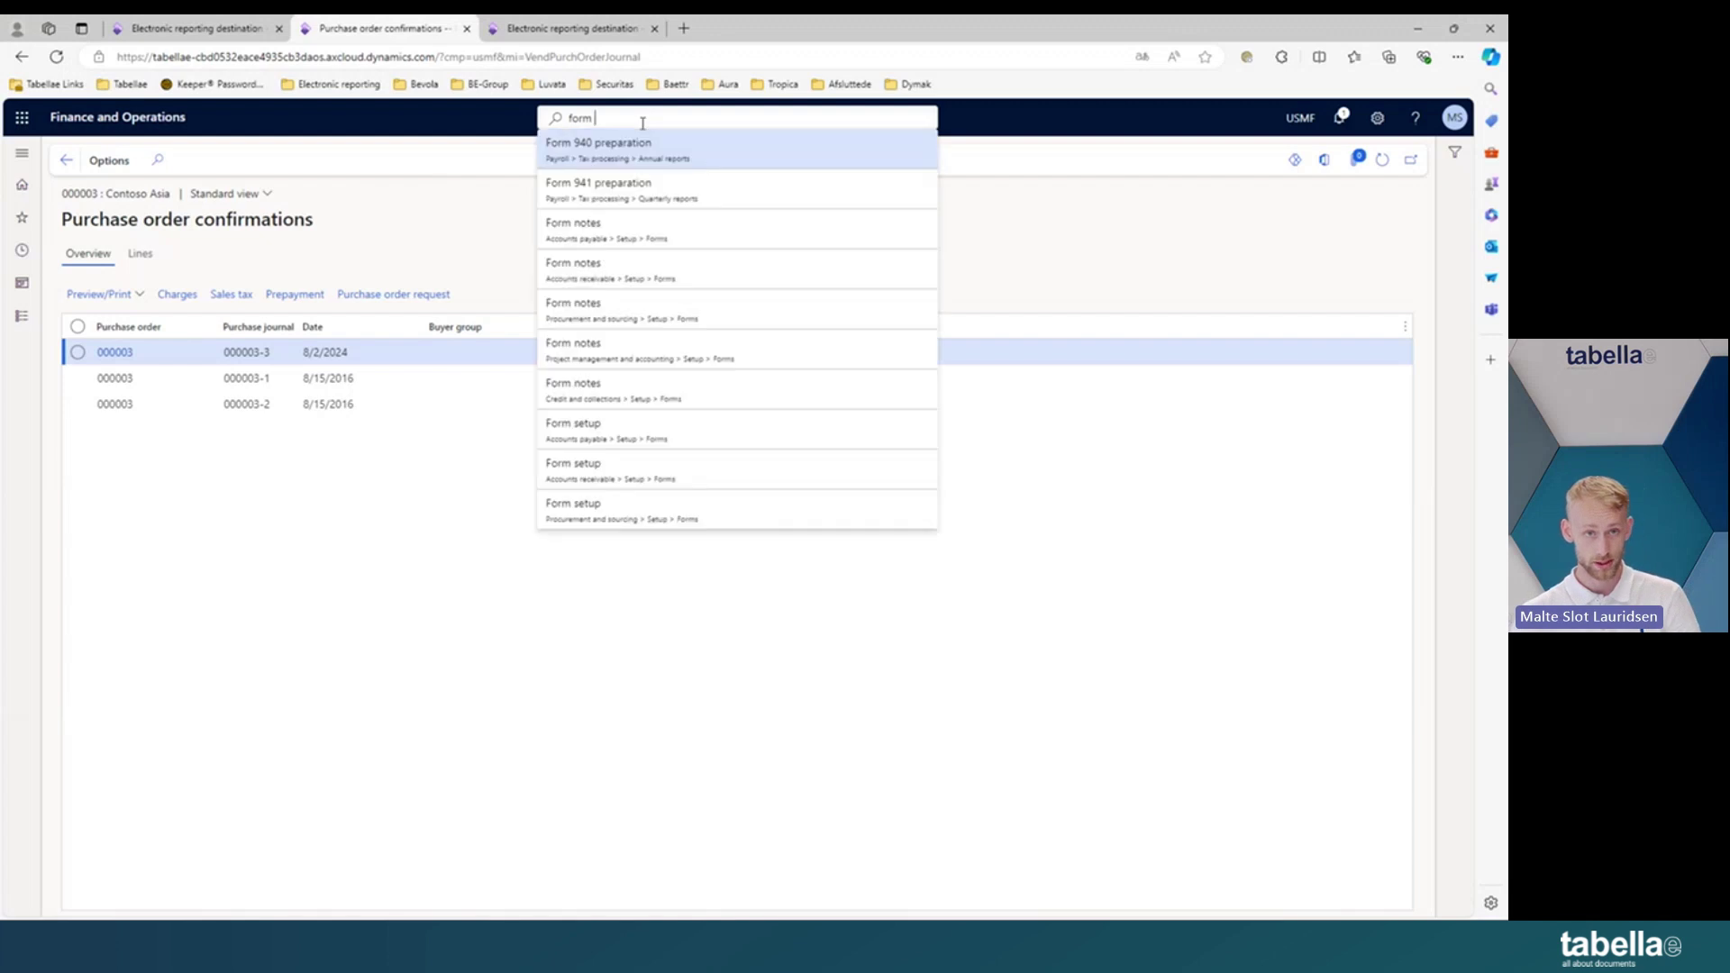
pyautogui.write('e')
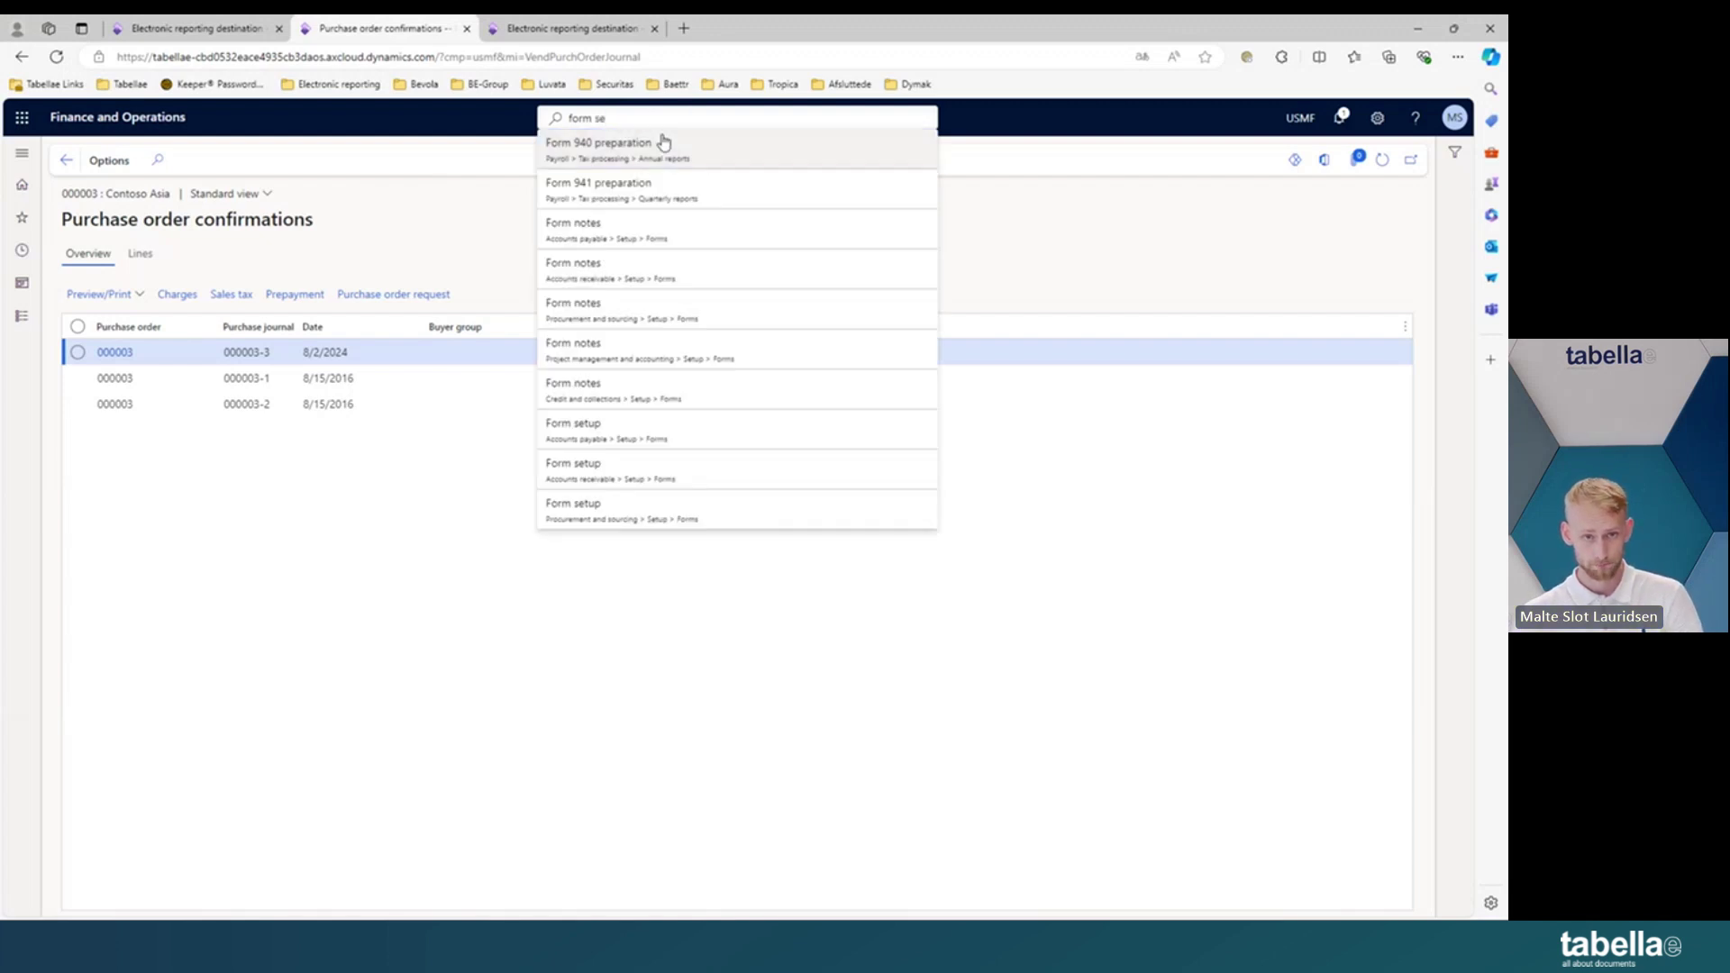
pyautogui.click(632, 155)
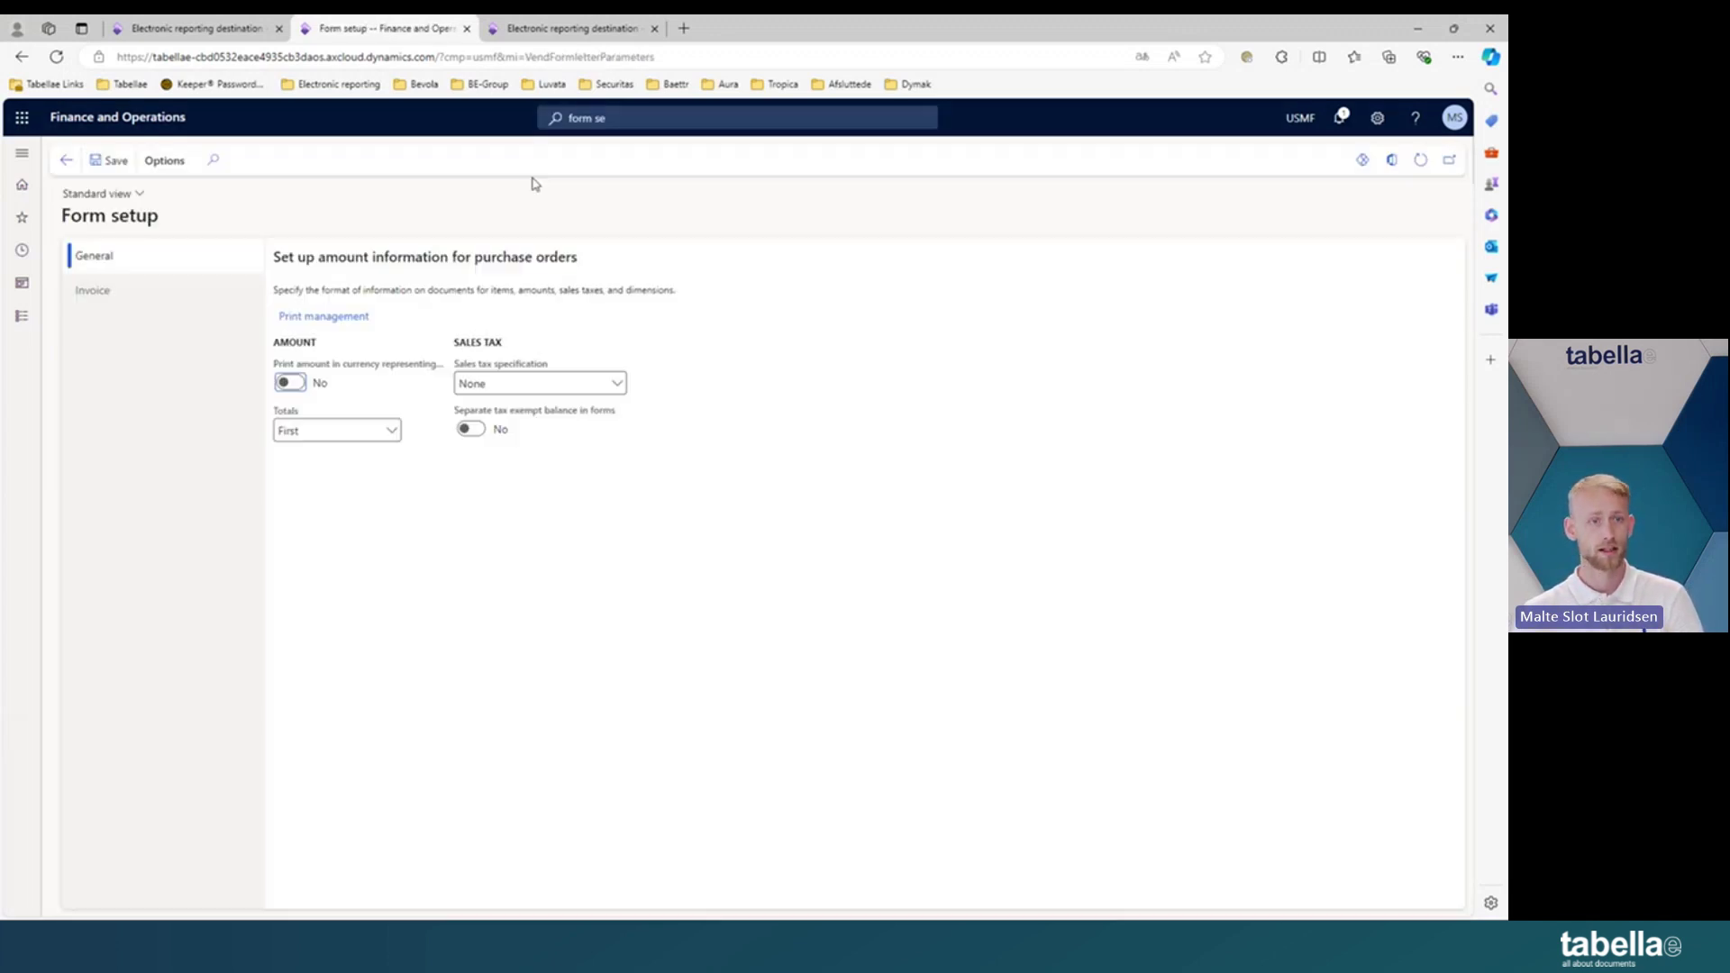
pyautogui.click(354, 314)
pyautogui.click(89, 320)
pyautogui.click(159, 344)
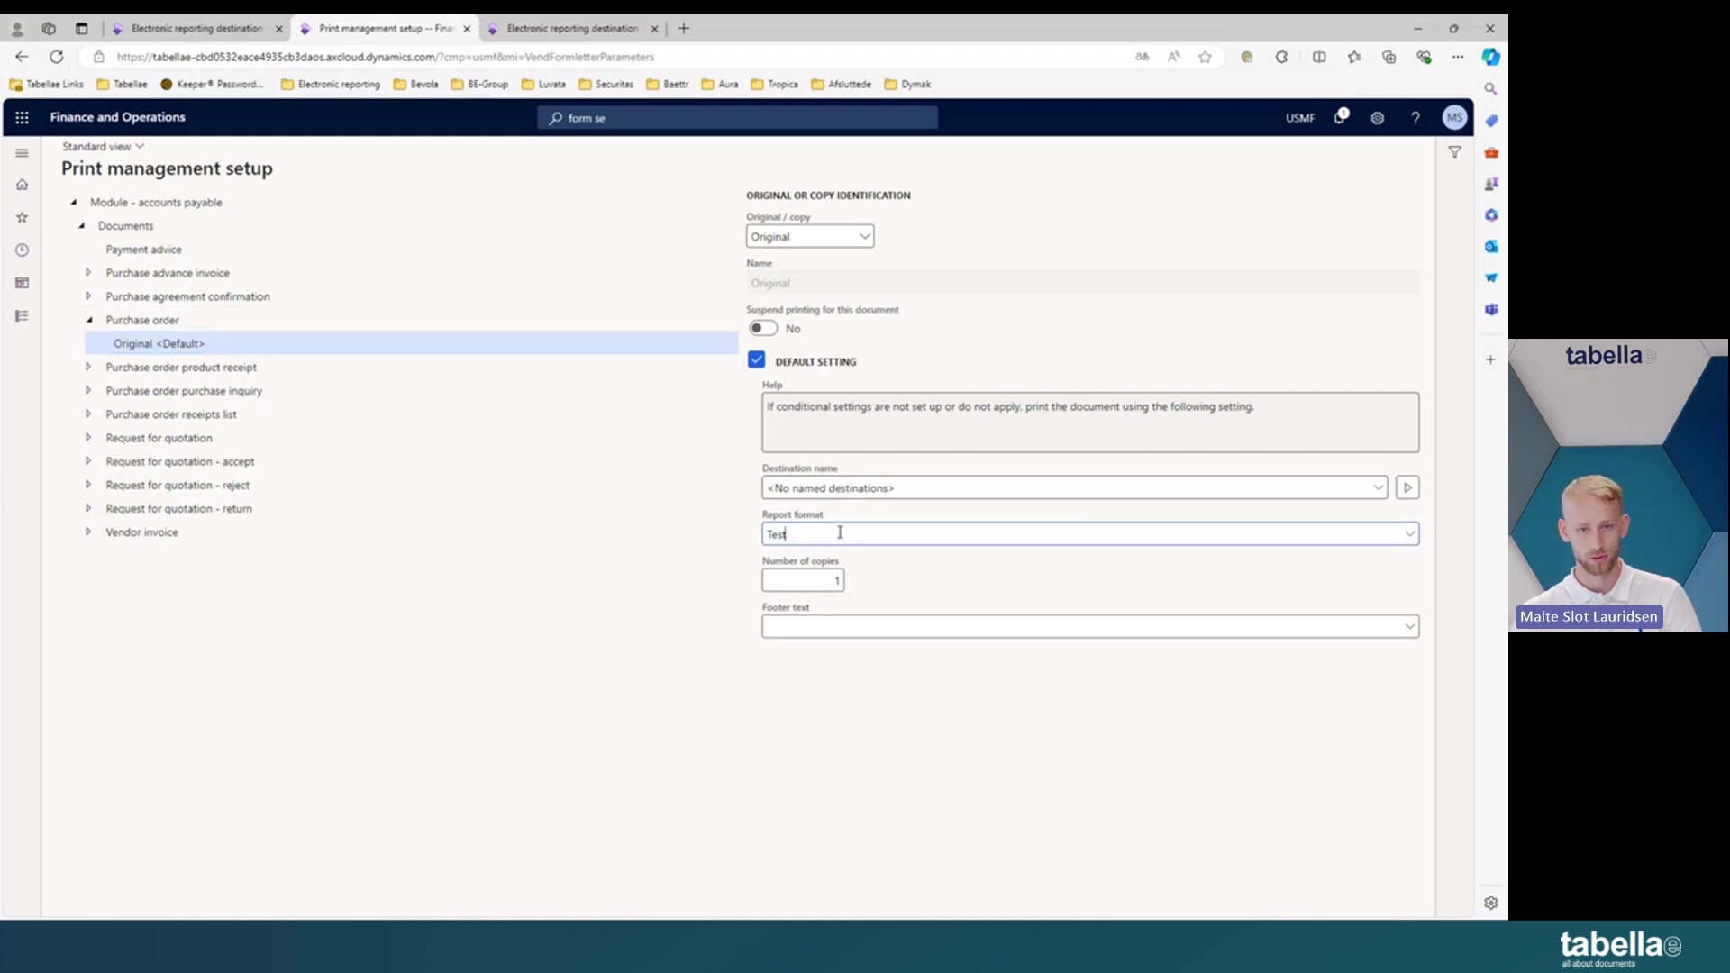
pyautogui.click(1407, 489)
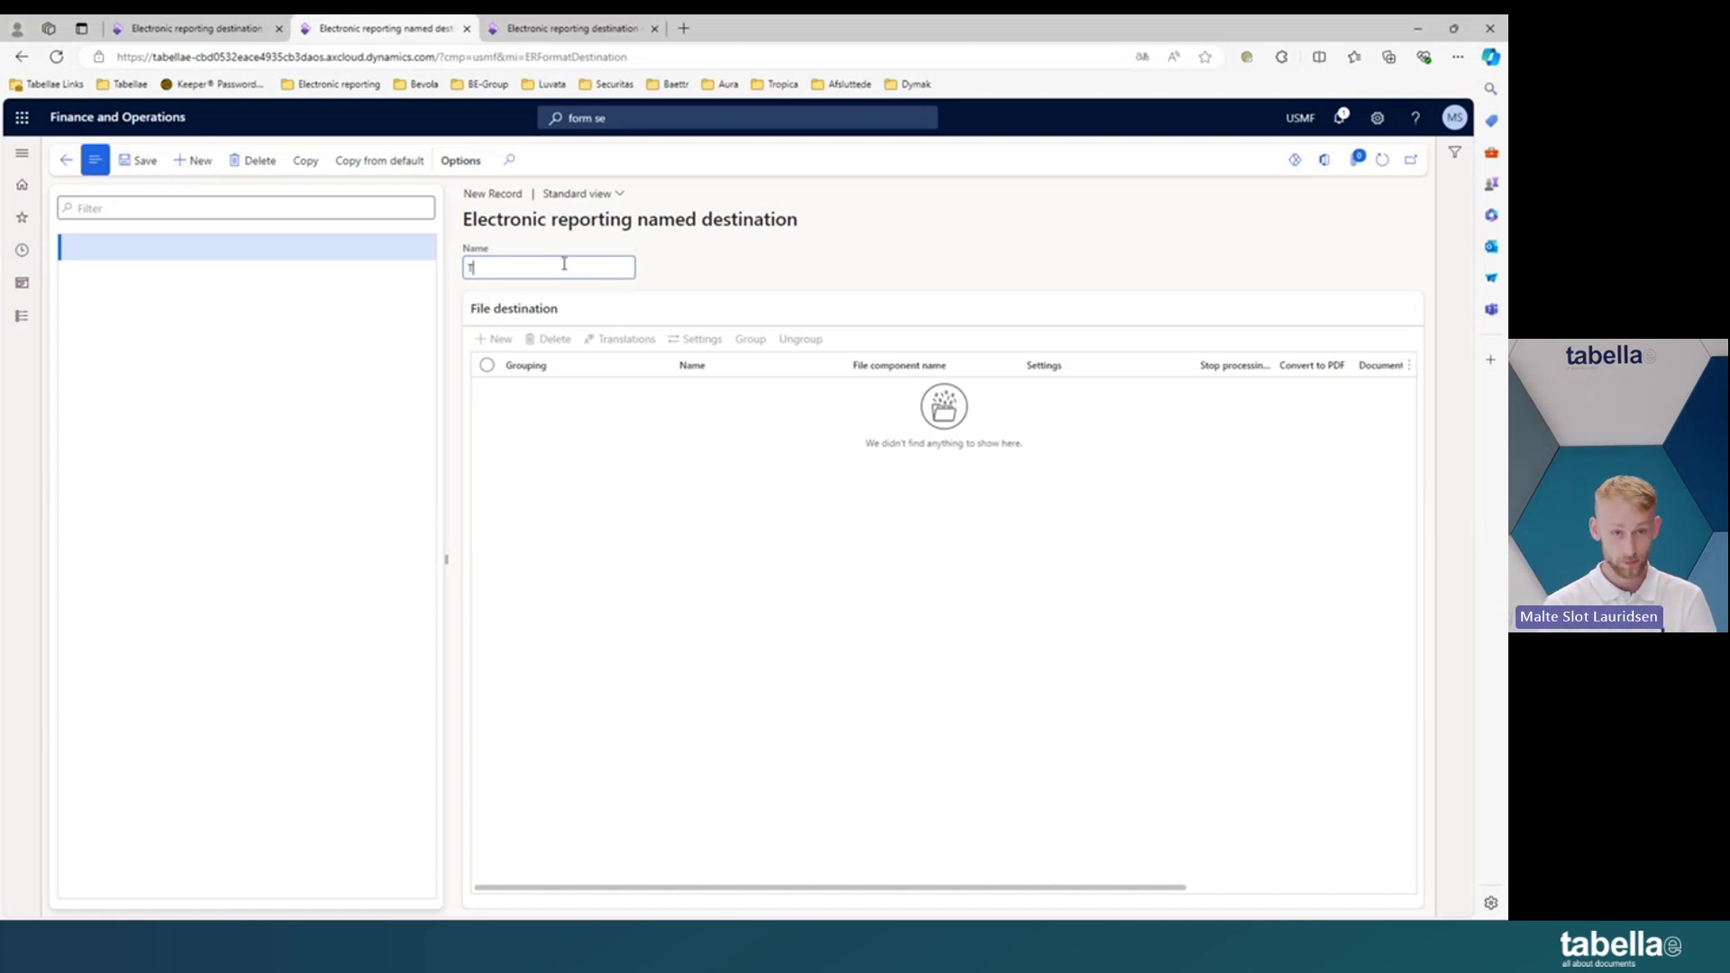
pyautogui.write('Test')
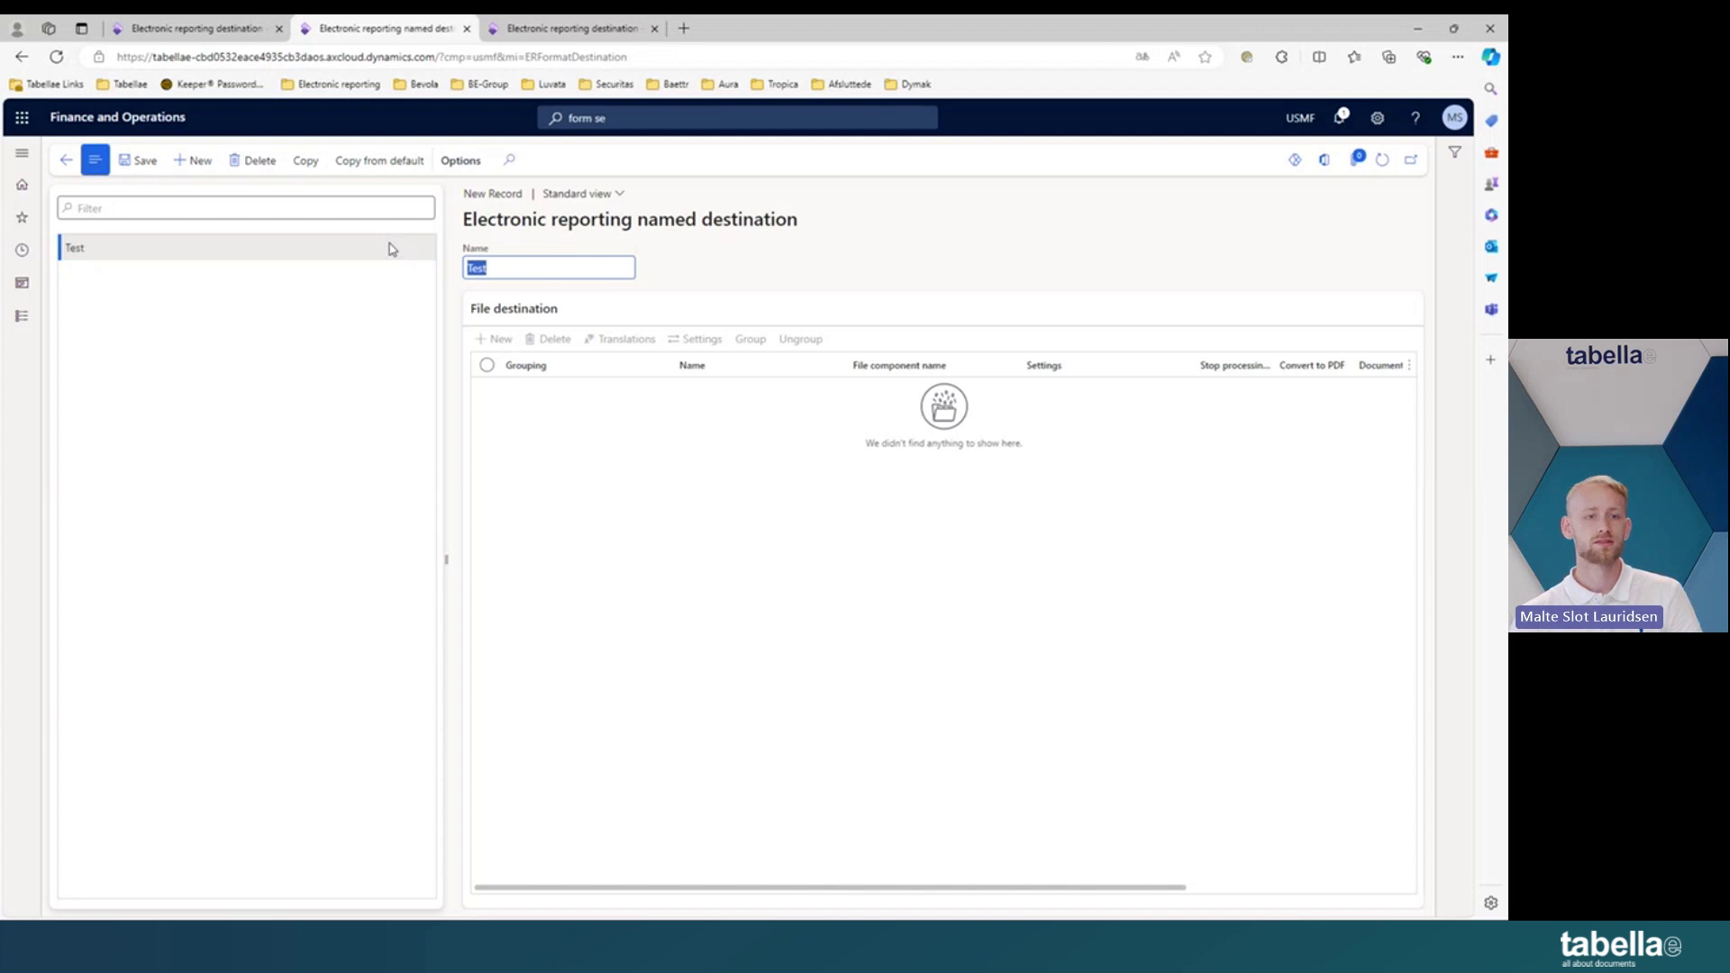
# Step: Keep the named destination Test, discarding an extra empty record, and add a file destination line
pyautogui.click(392, 249)
pyautogui.hotkey('alt', 'n')
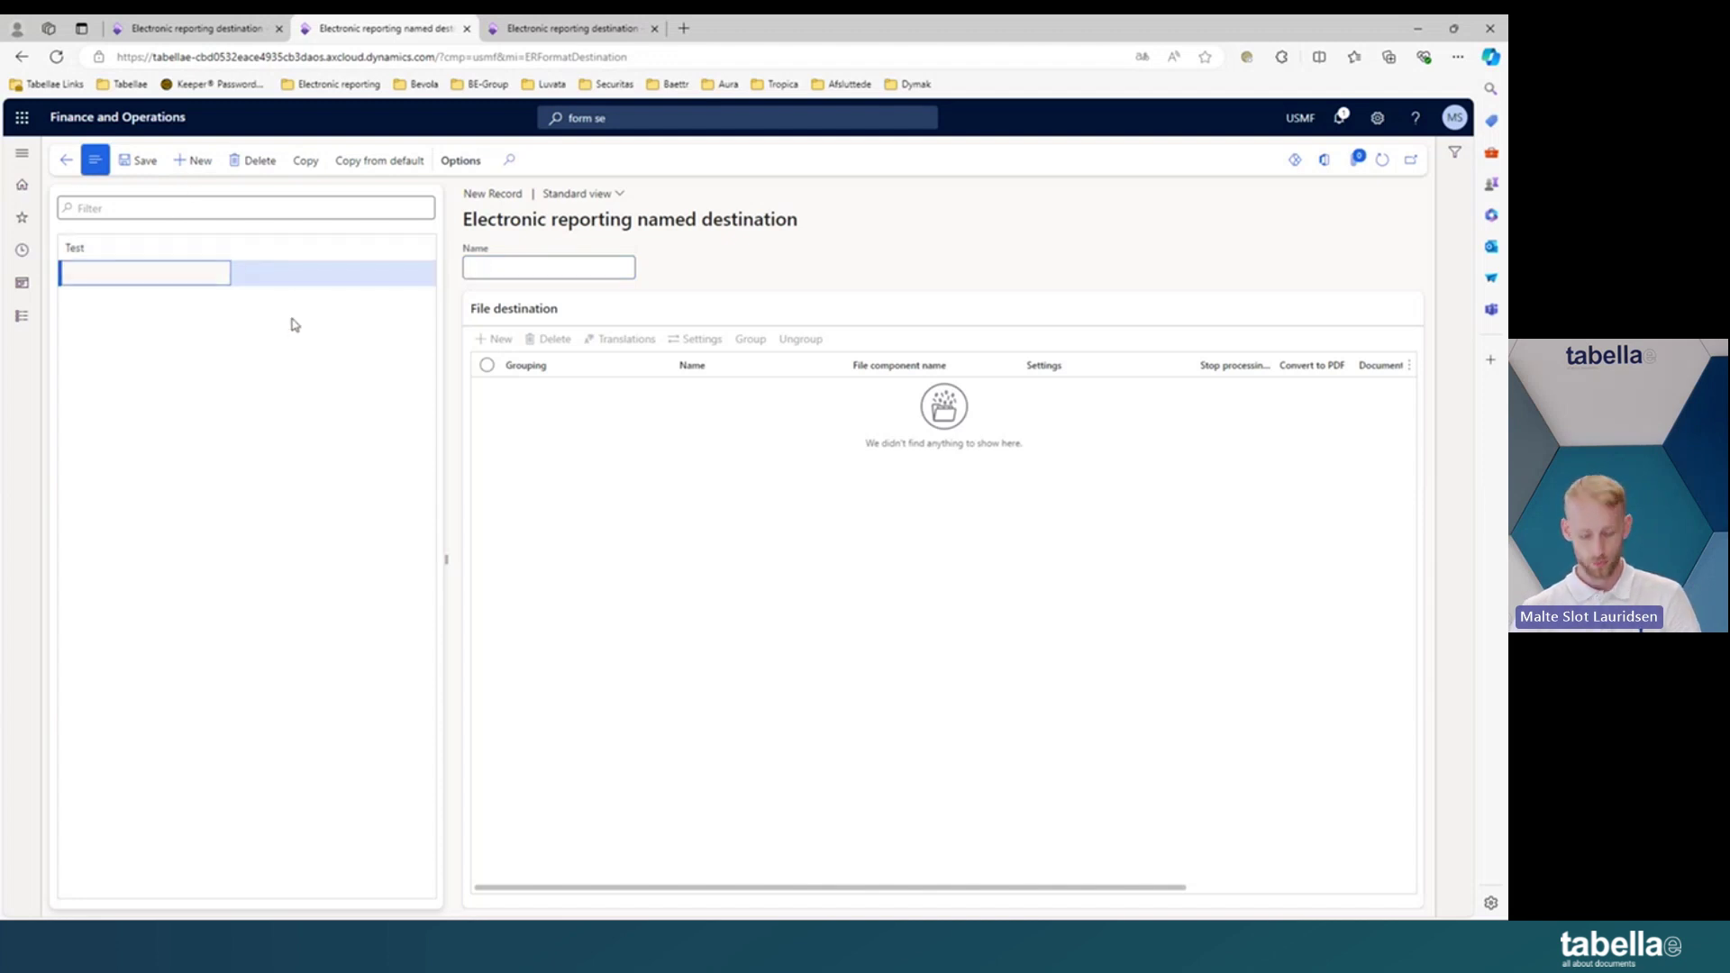
pyautogui.click(240, 250)
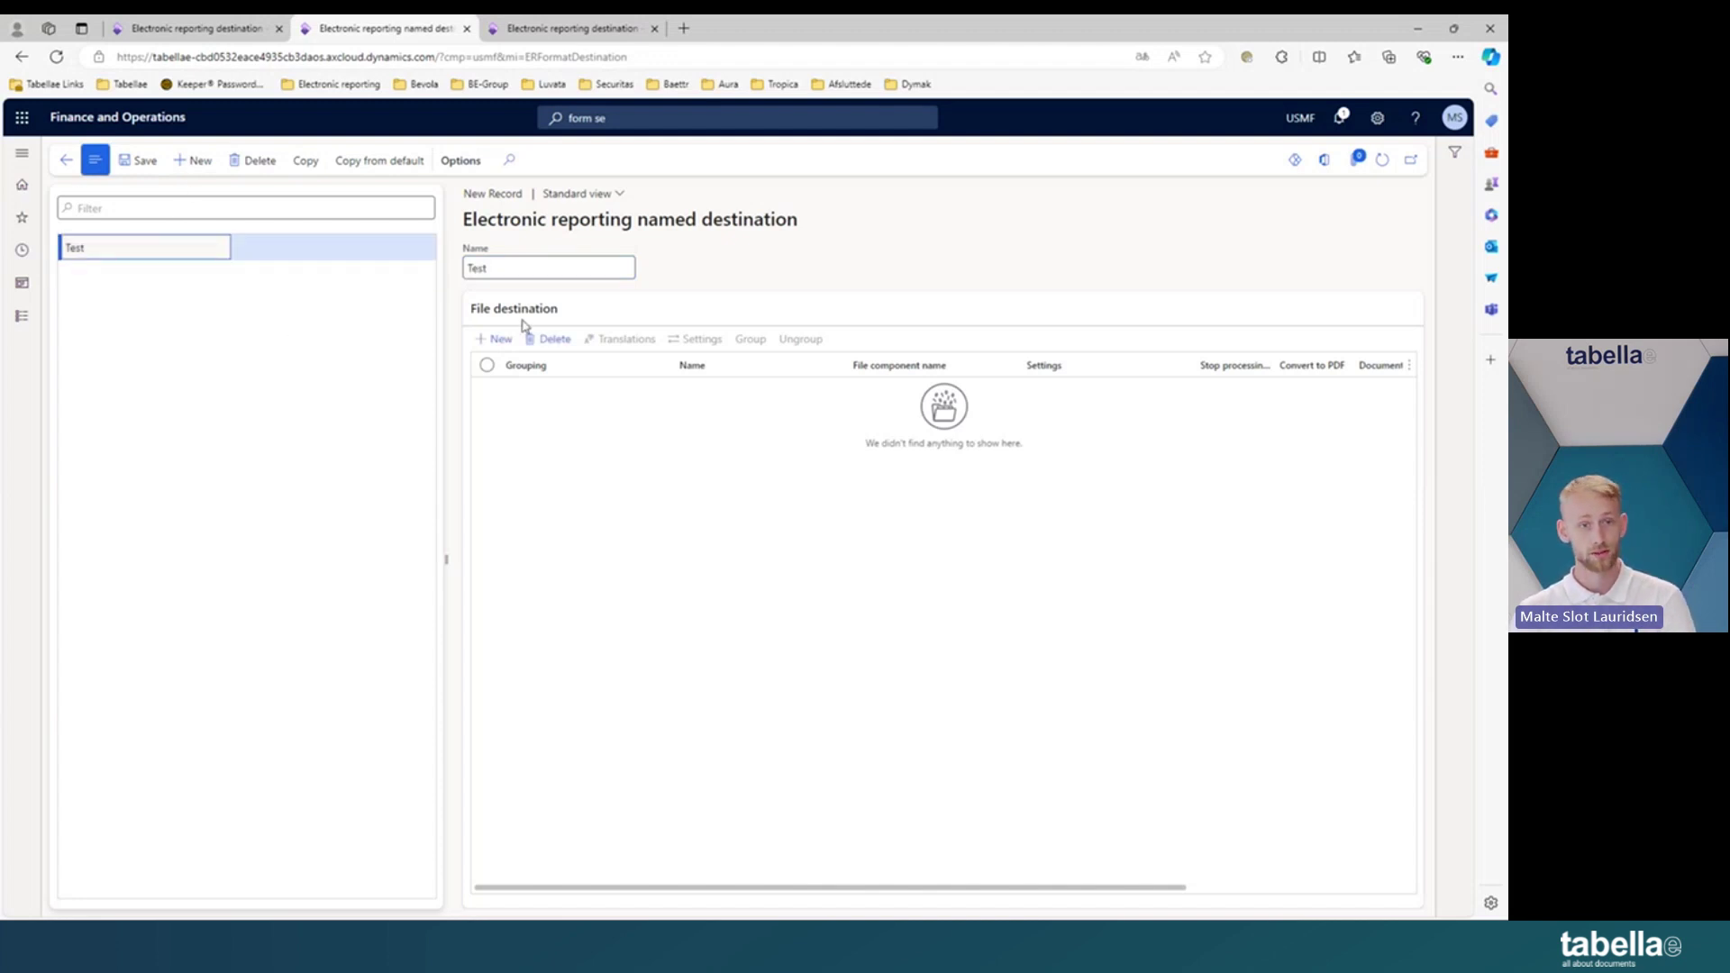
pyautogui.click(498, 339)
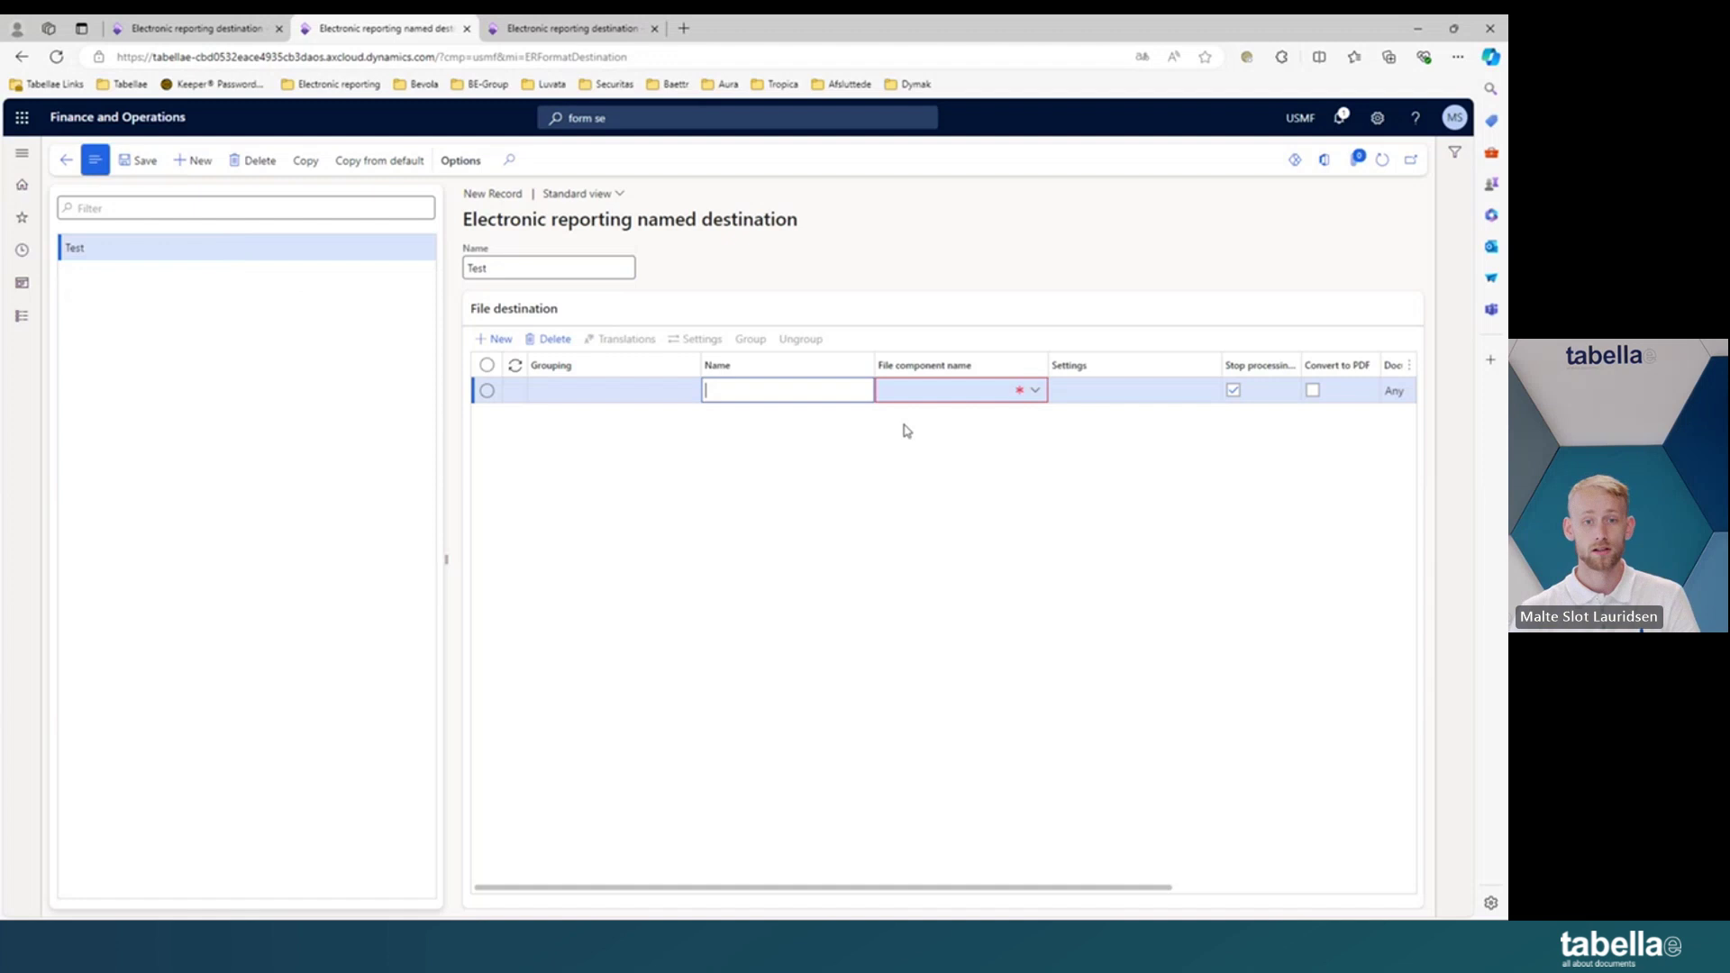
pyautogui.click(809, 391)
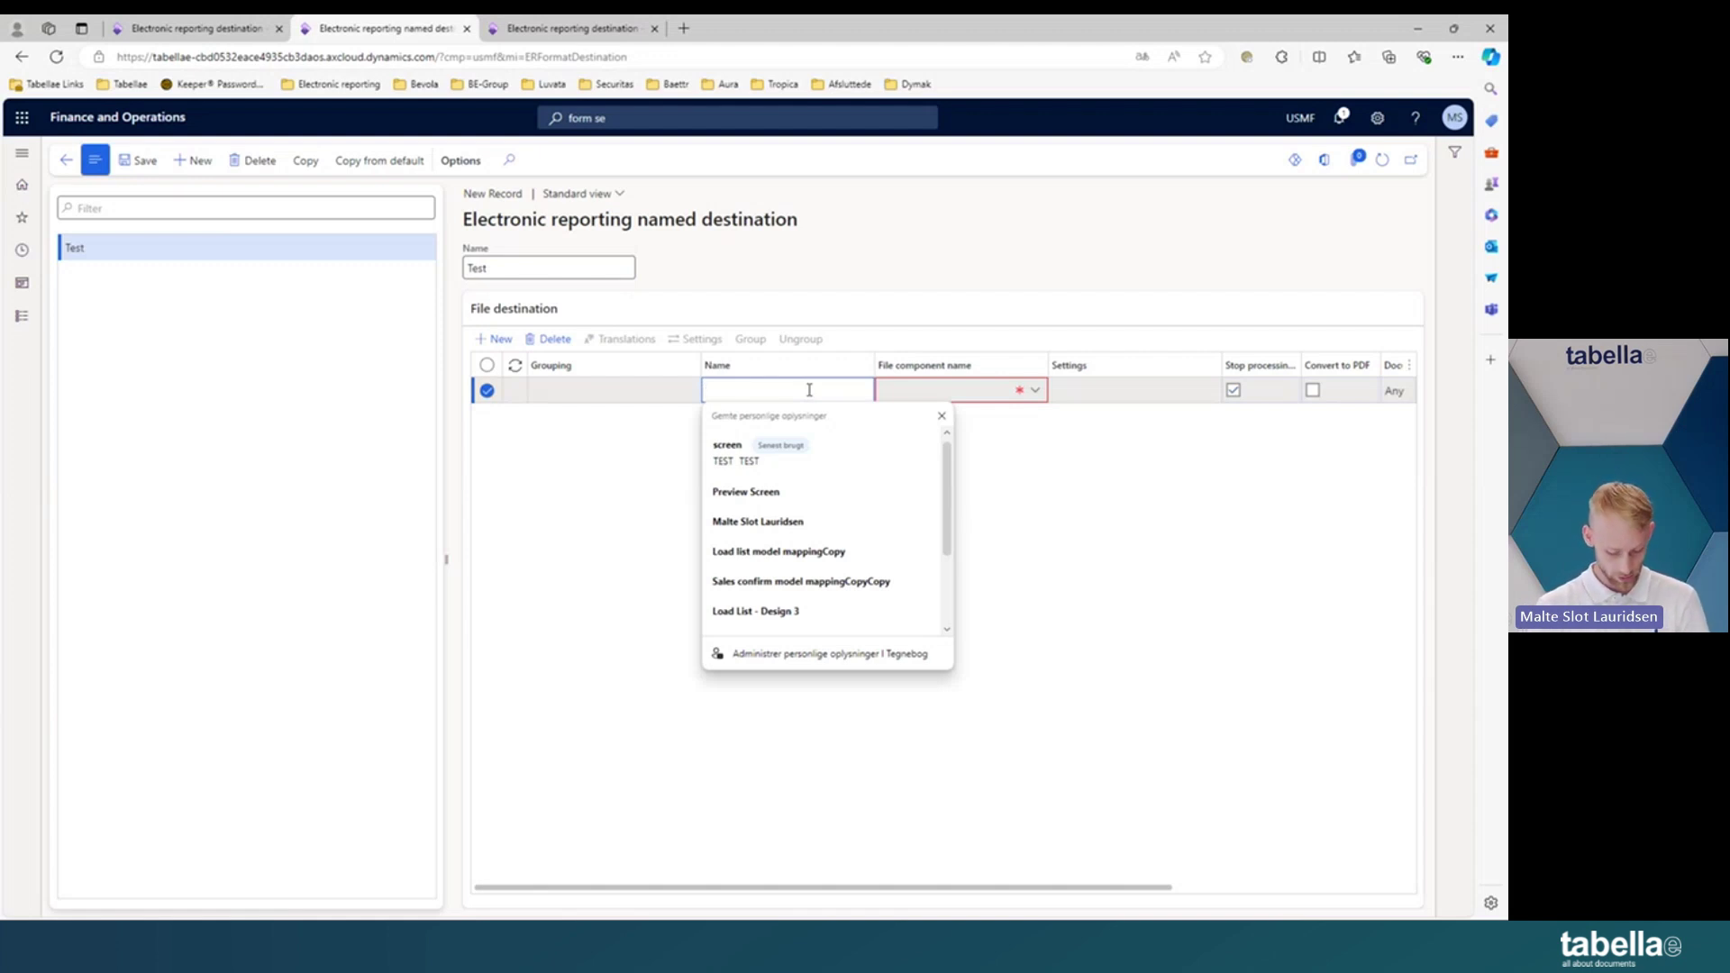
pyautogui.write('Preview Screen')
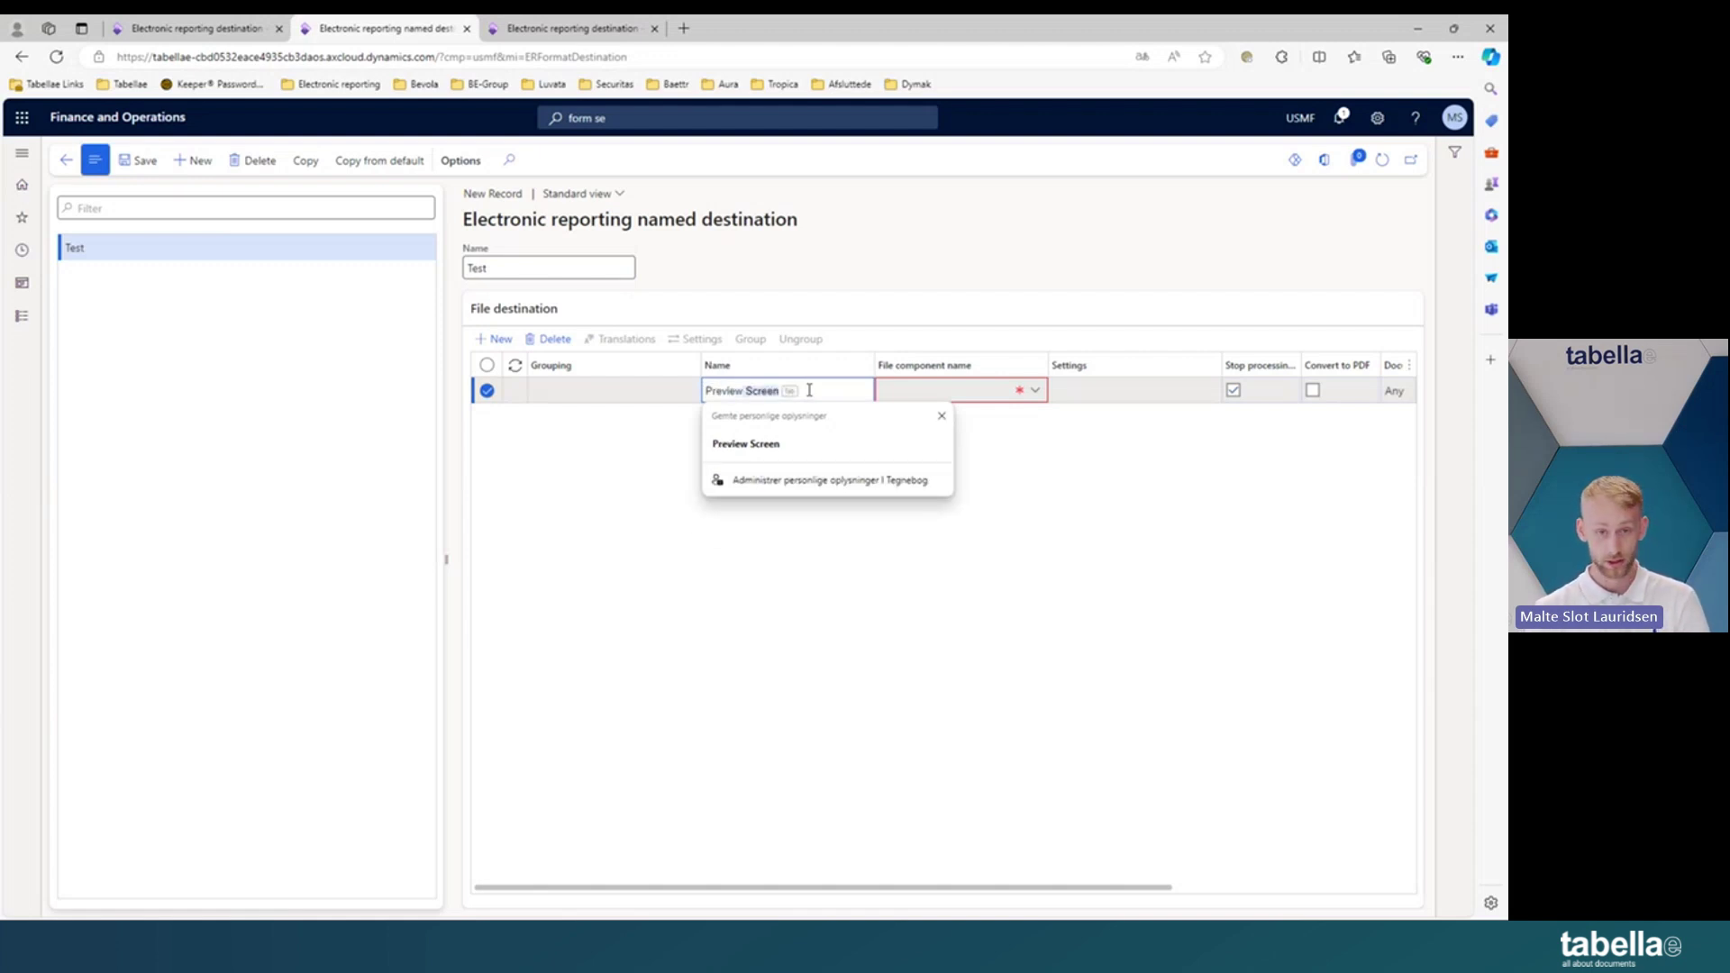
# Step: Name the line Preview Screen with the Pdf file component, resolving the duplicate-name error
pyautogui.click(973, 395)
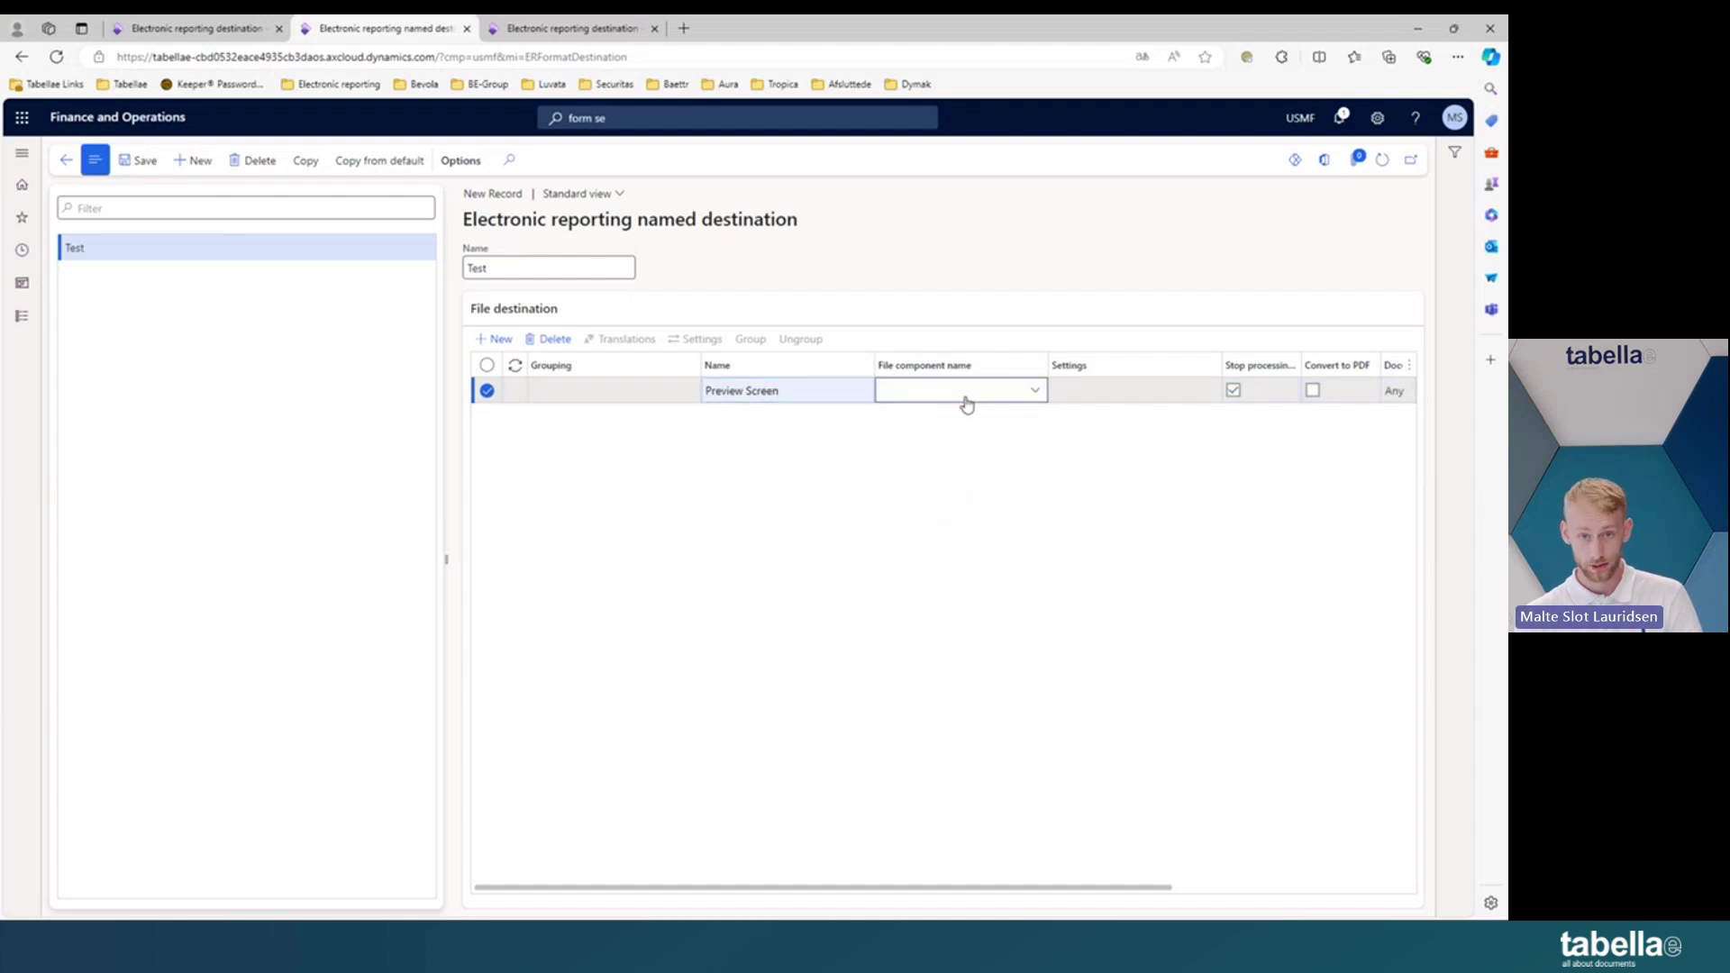
pyautogui.click(964, 447)
pyautogui.click(1017, 596)
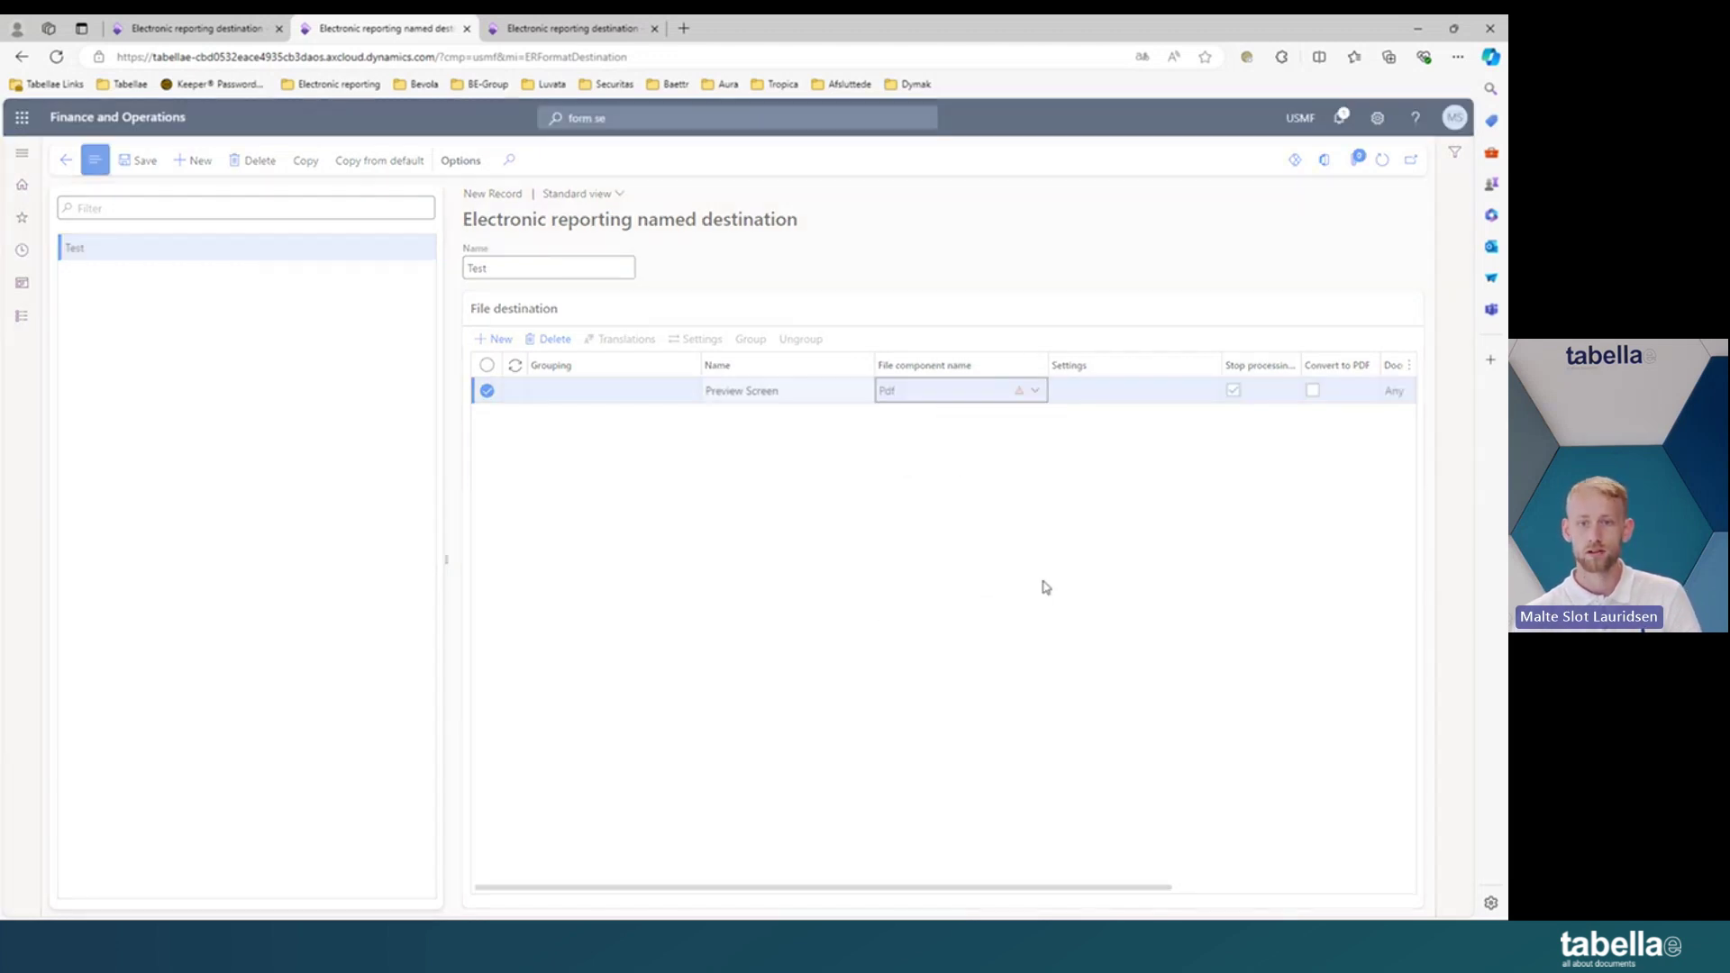
pyautogui.click(910, 509)
pyautogui.click(784, 391)
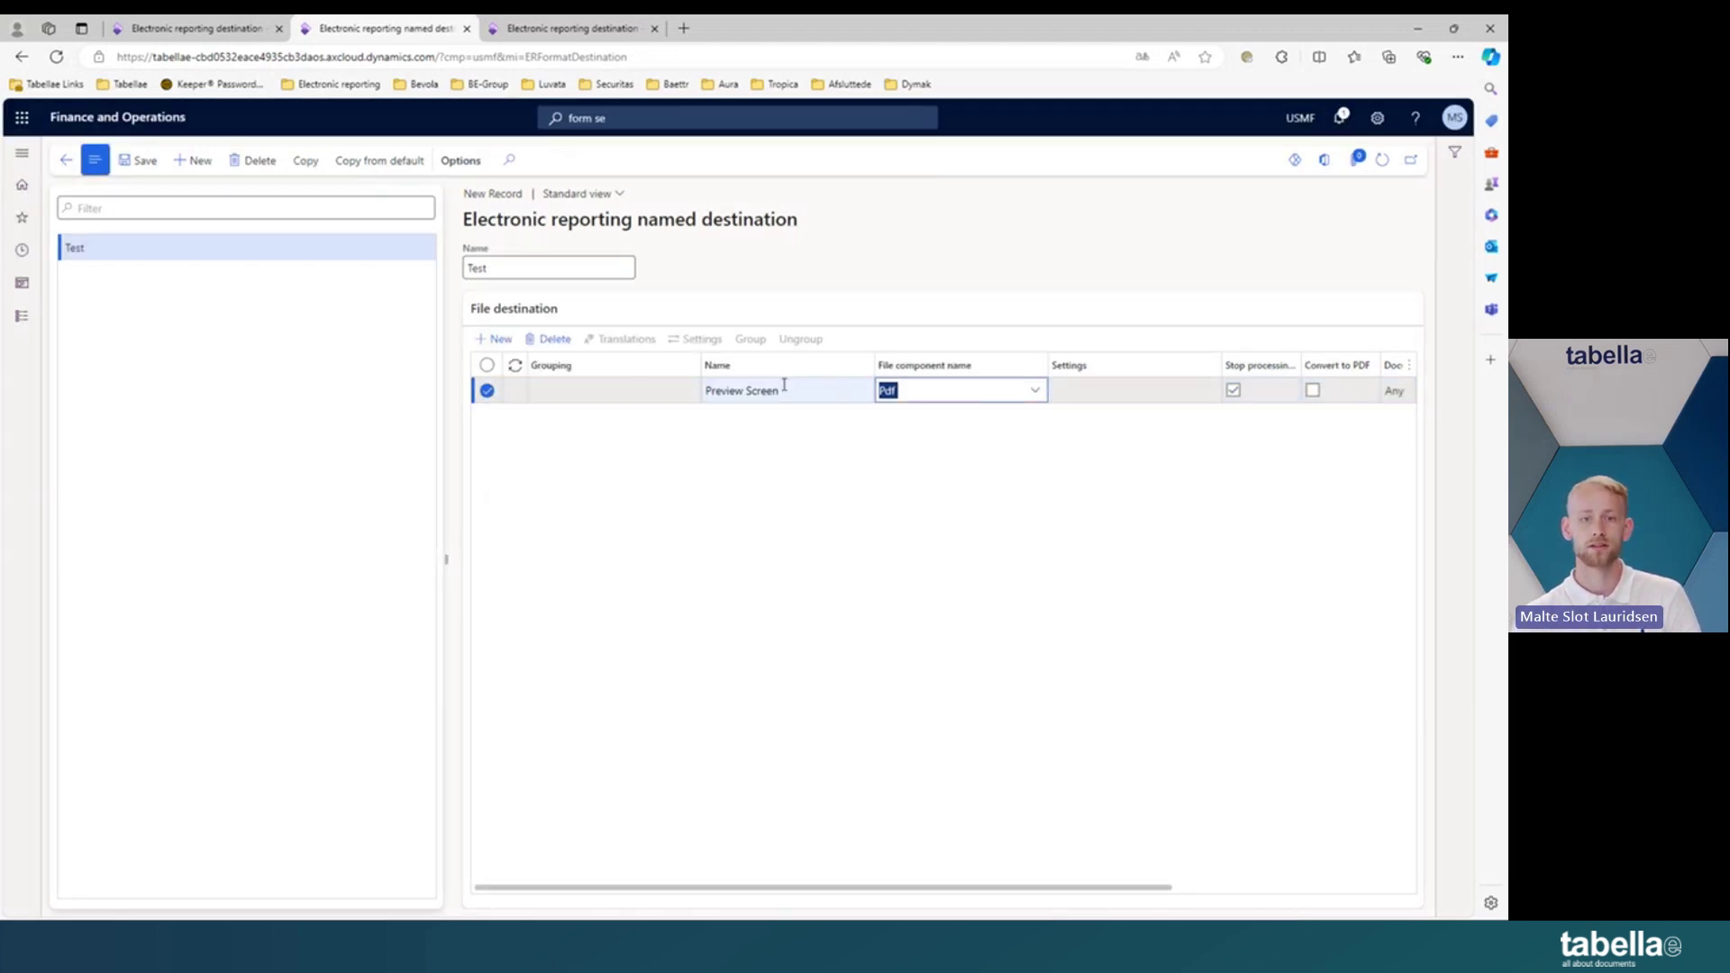
pyautogui.write('1')
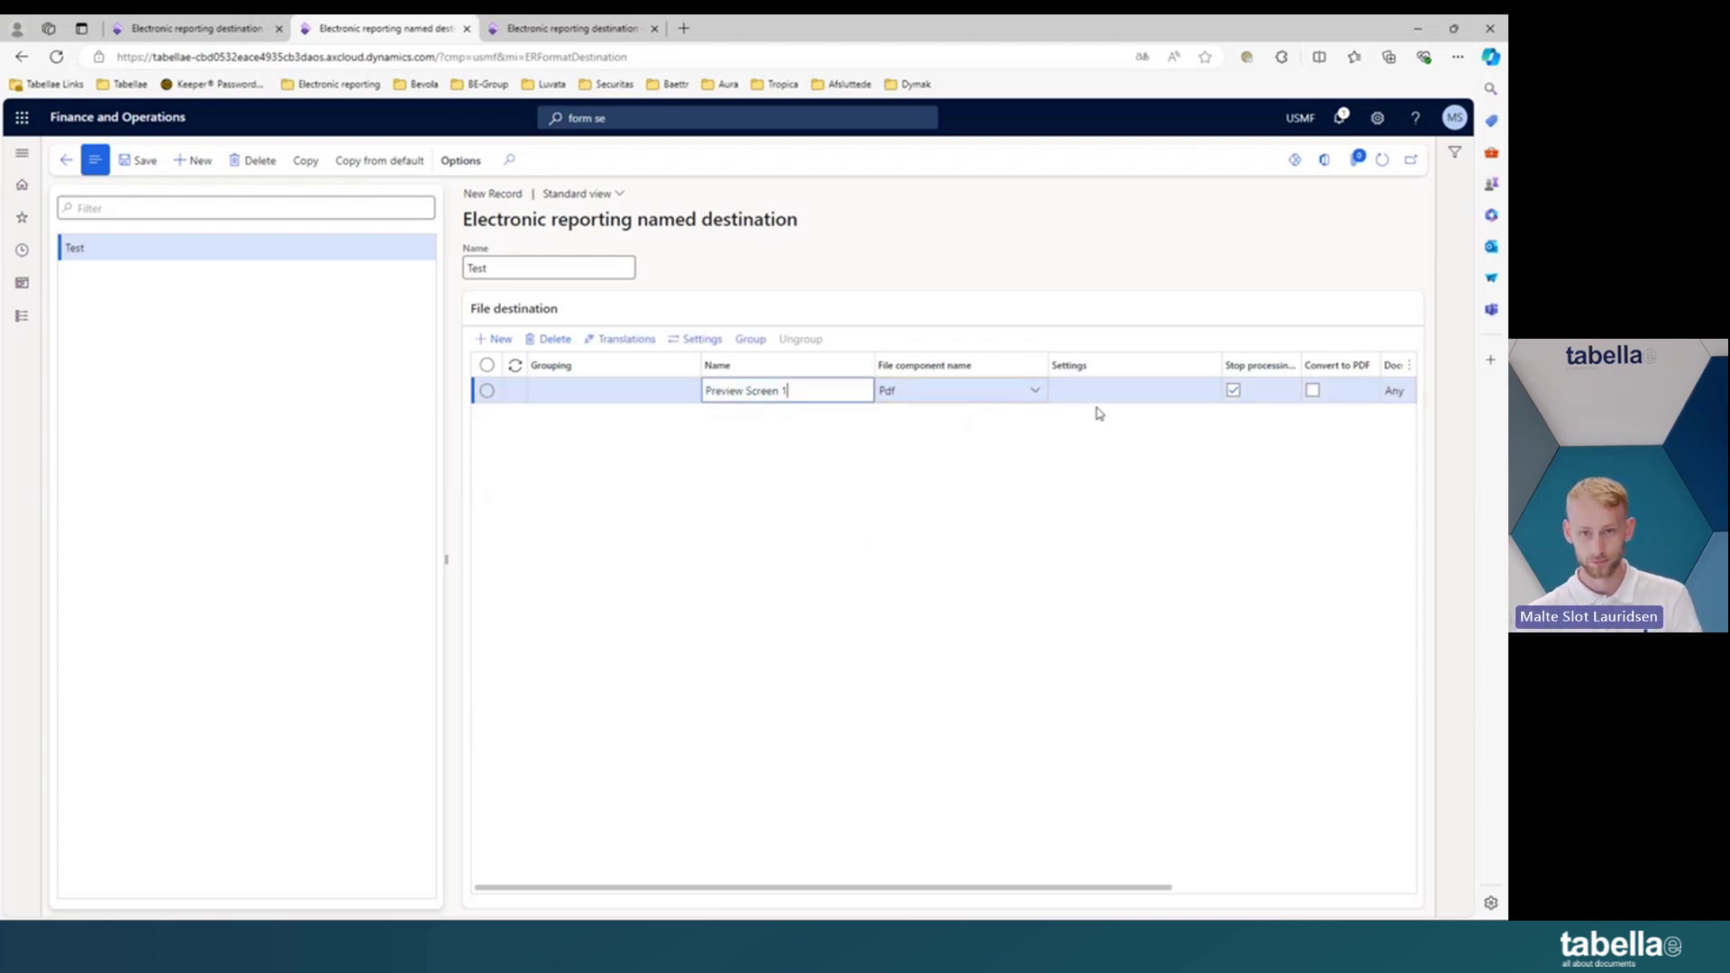
pyautogui.click(1132, 391)
# Step: Enable screen output for the Preview Screen line and save the Test destination
pyautogui.click(700, 337)
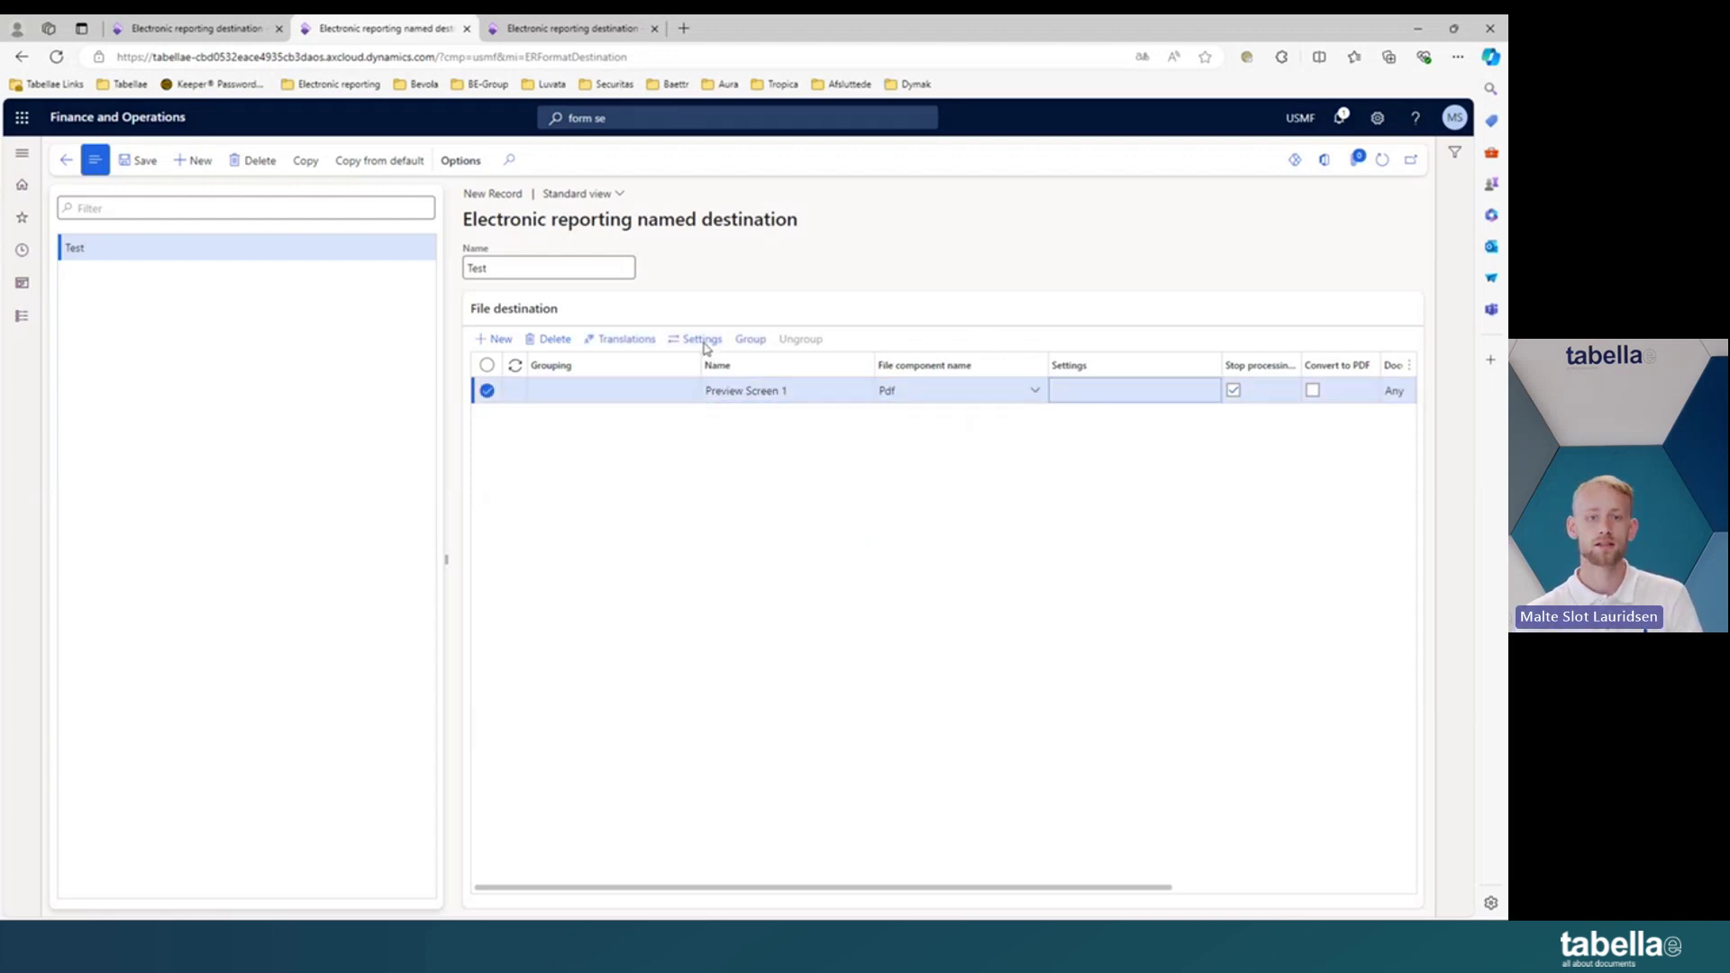
pyautogui.click(1079, 305)
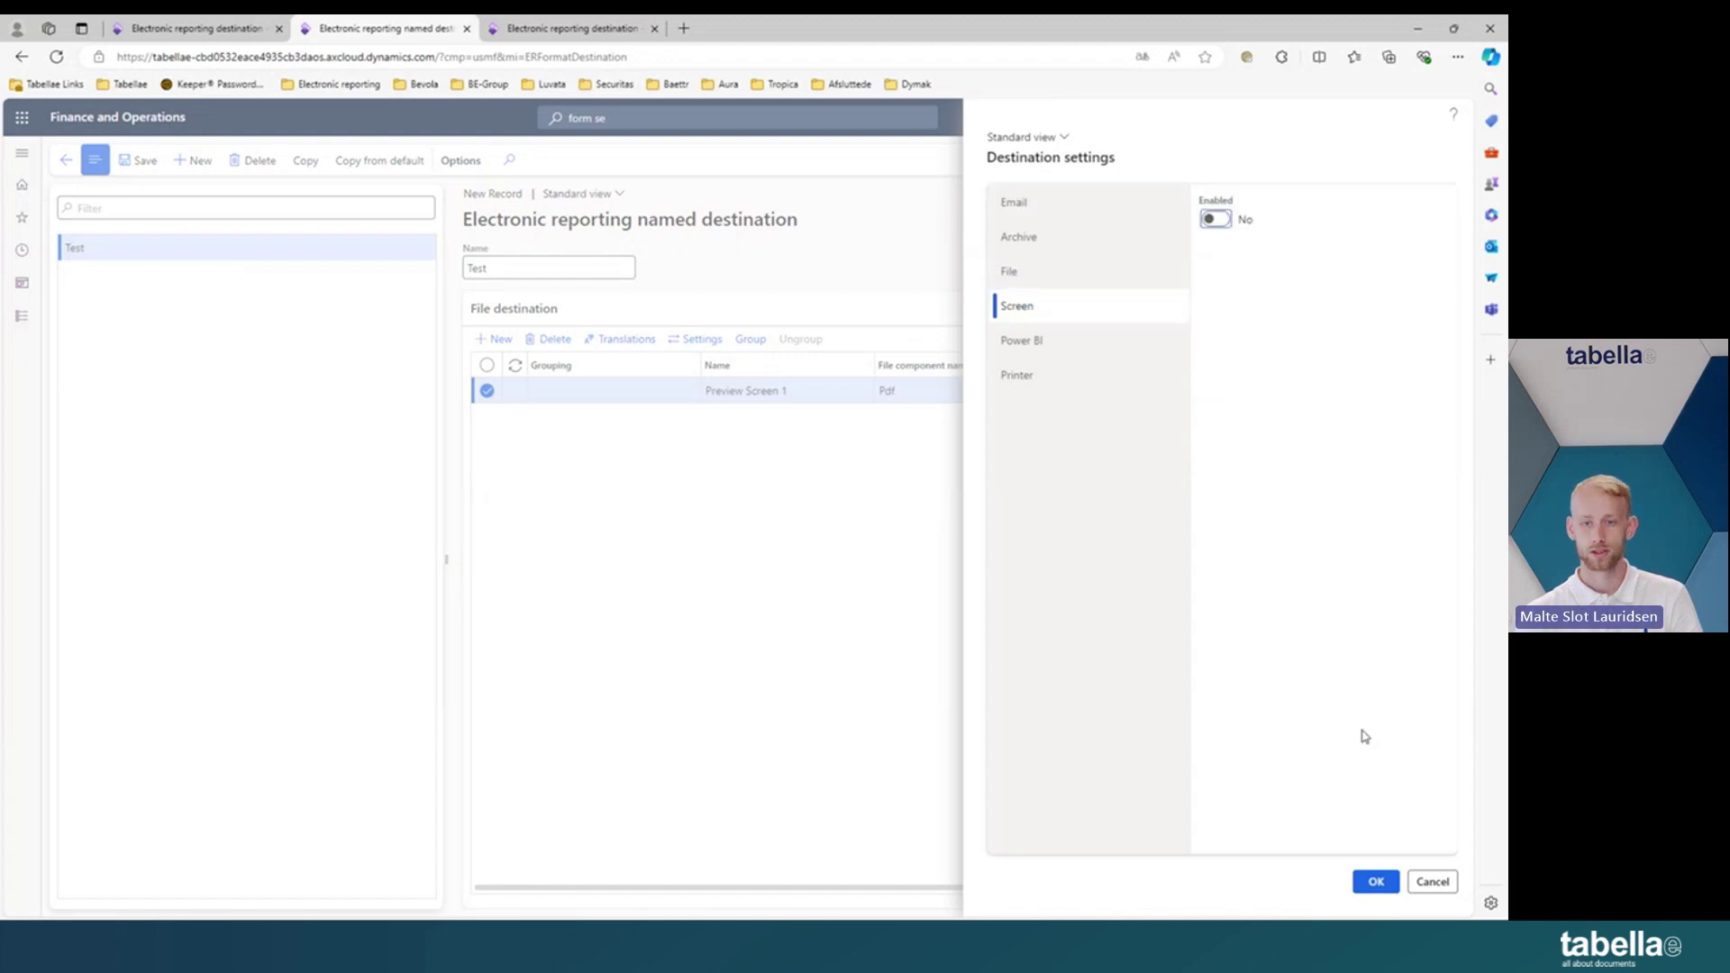
pyautogui.click(1213, 220)
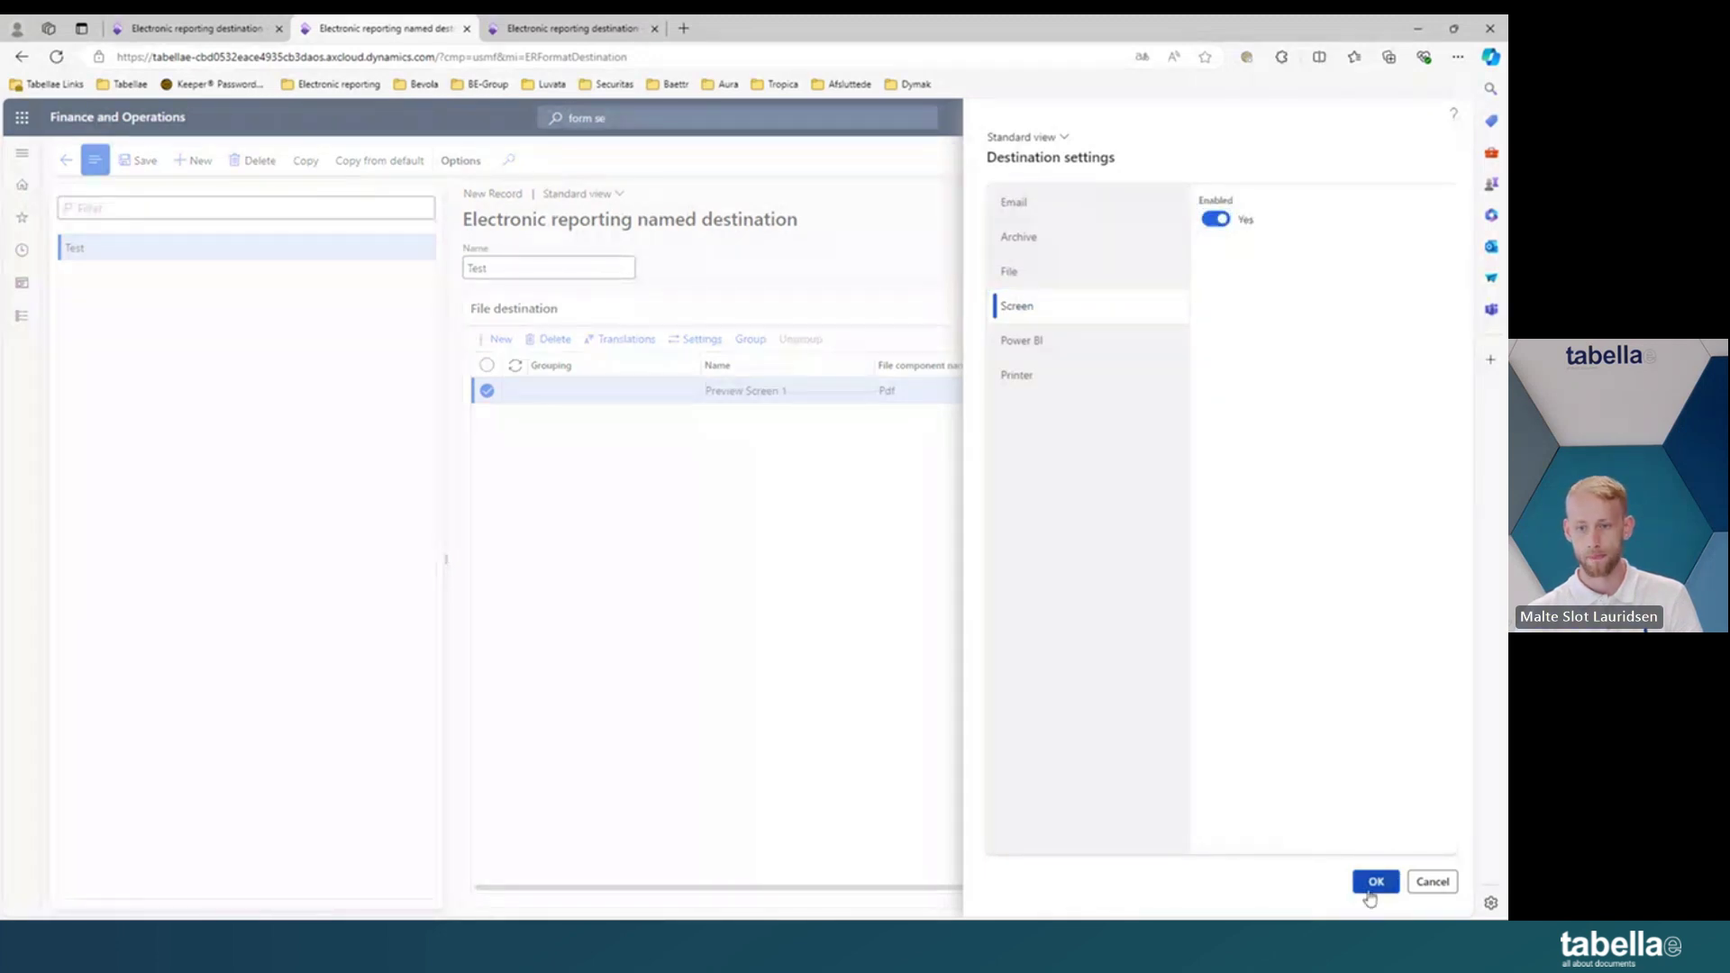
pyautogui.click(1374, 882)
pyautogui.click(136, 160)
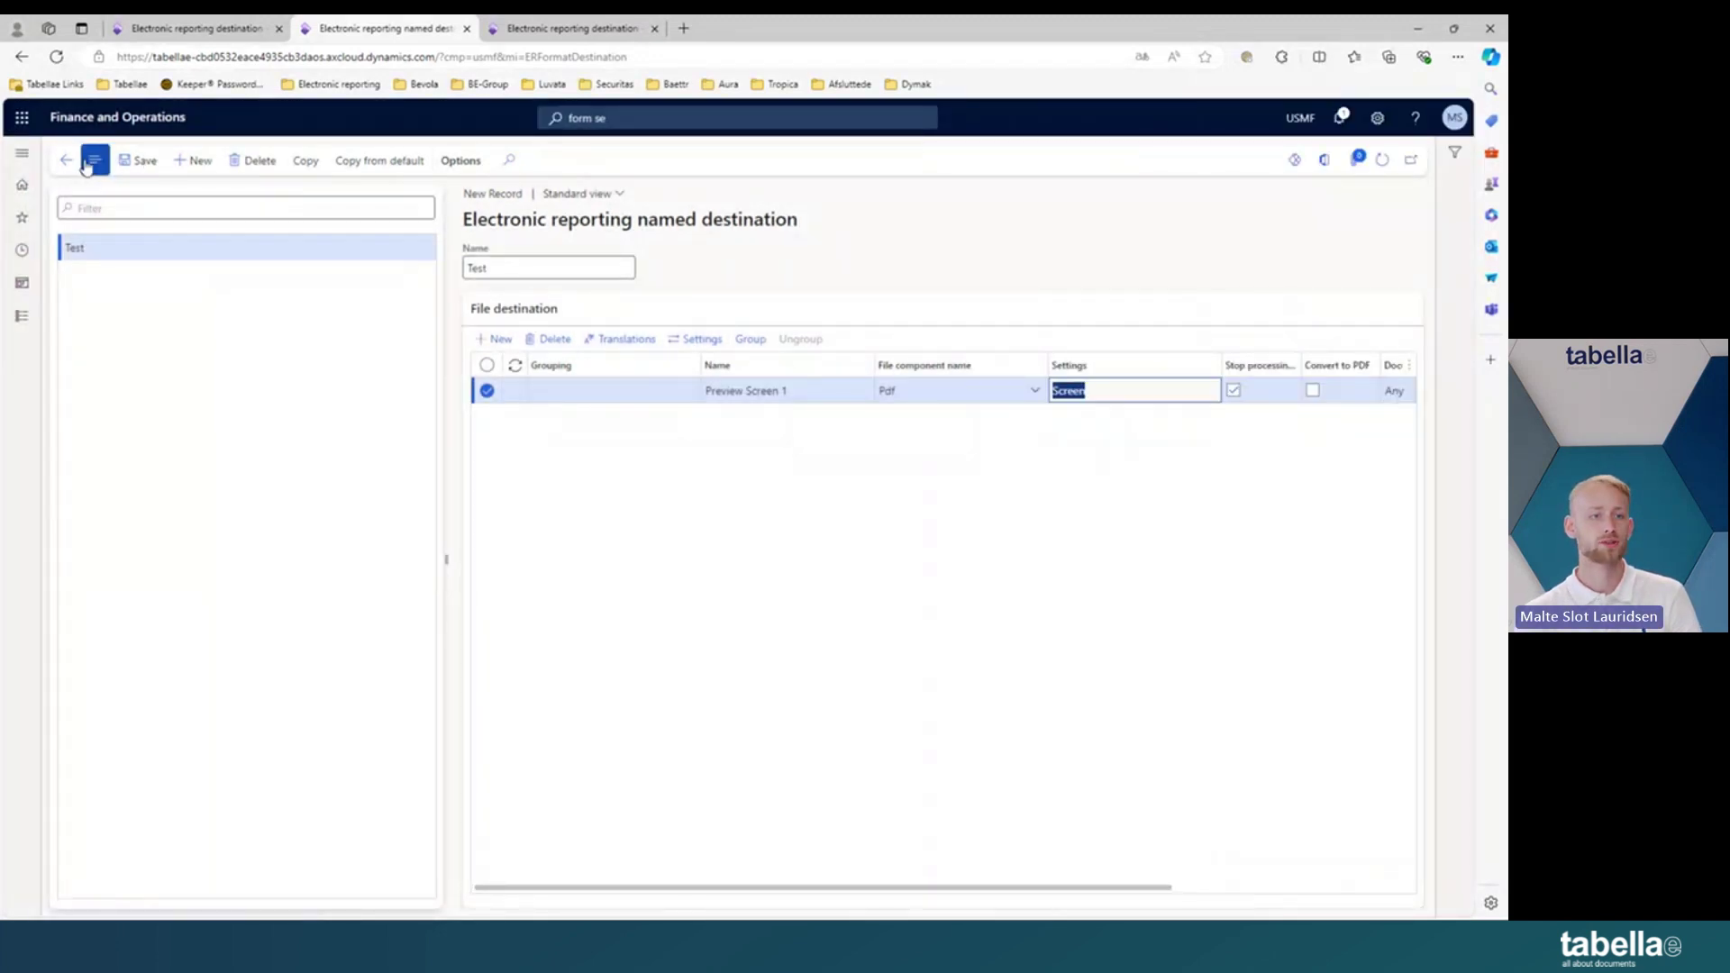
# Step: Choose Test as the print management destination name and return to its named destination setup
pyautogui.click(65, 160)
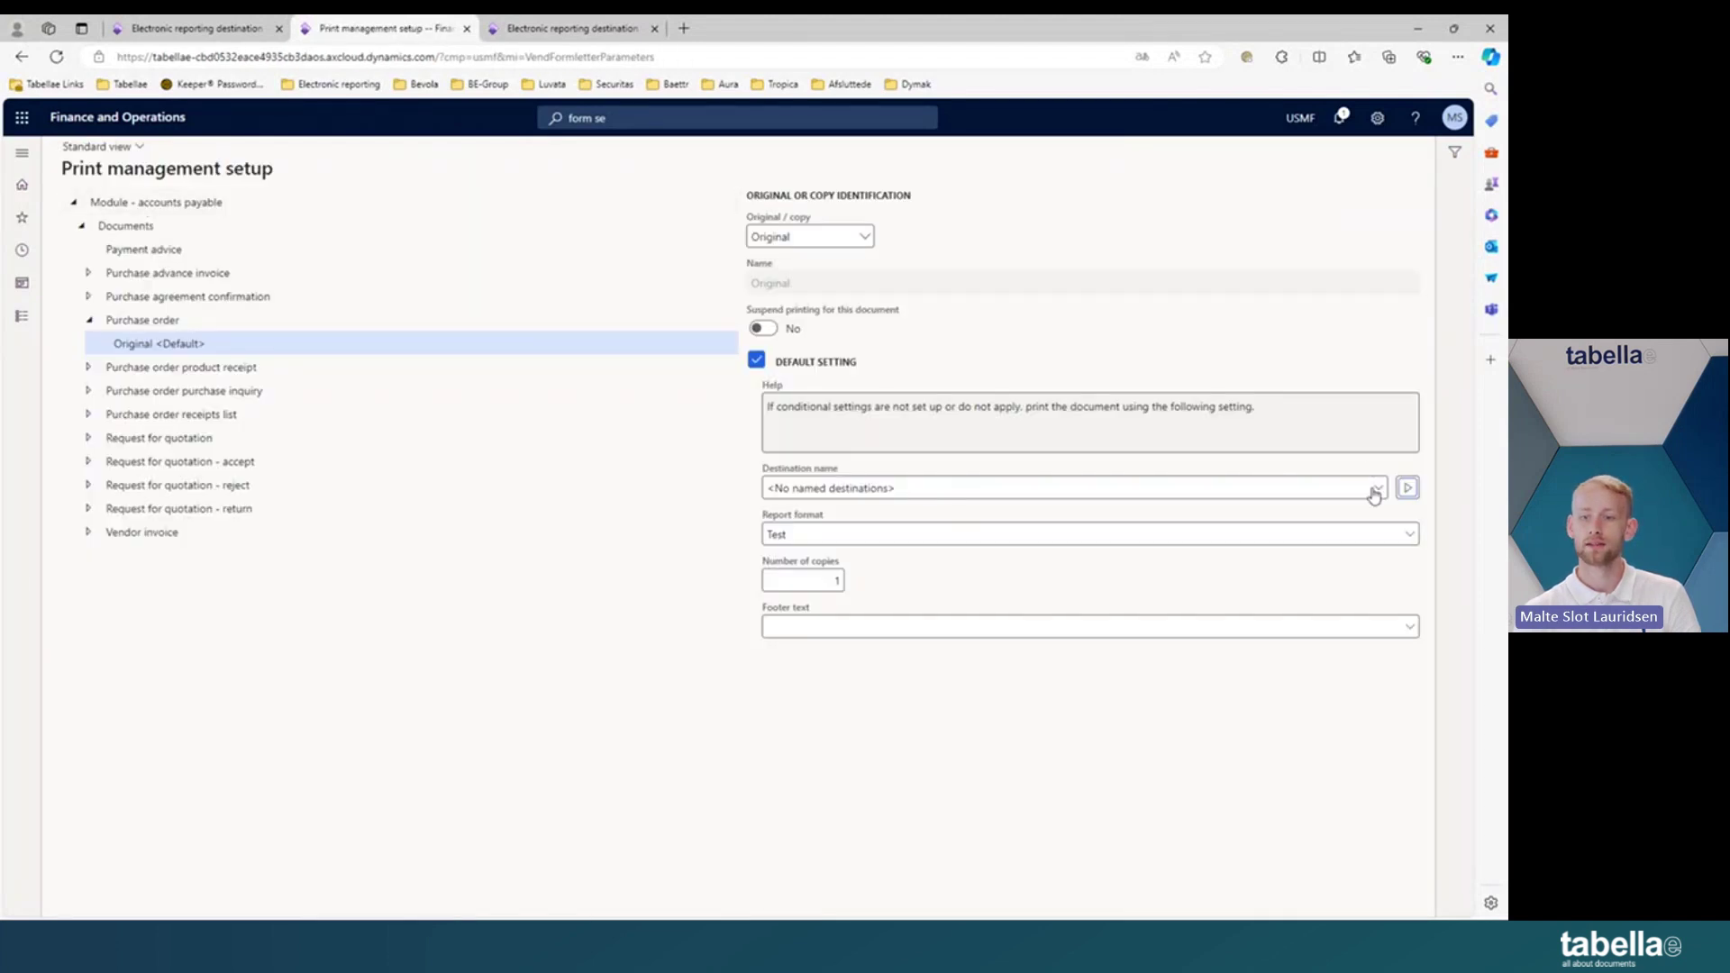
pyautogui.click(1377, 489)
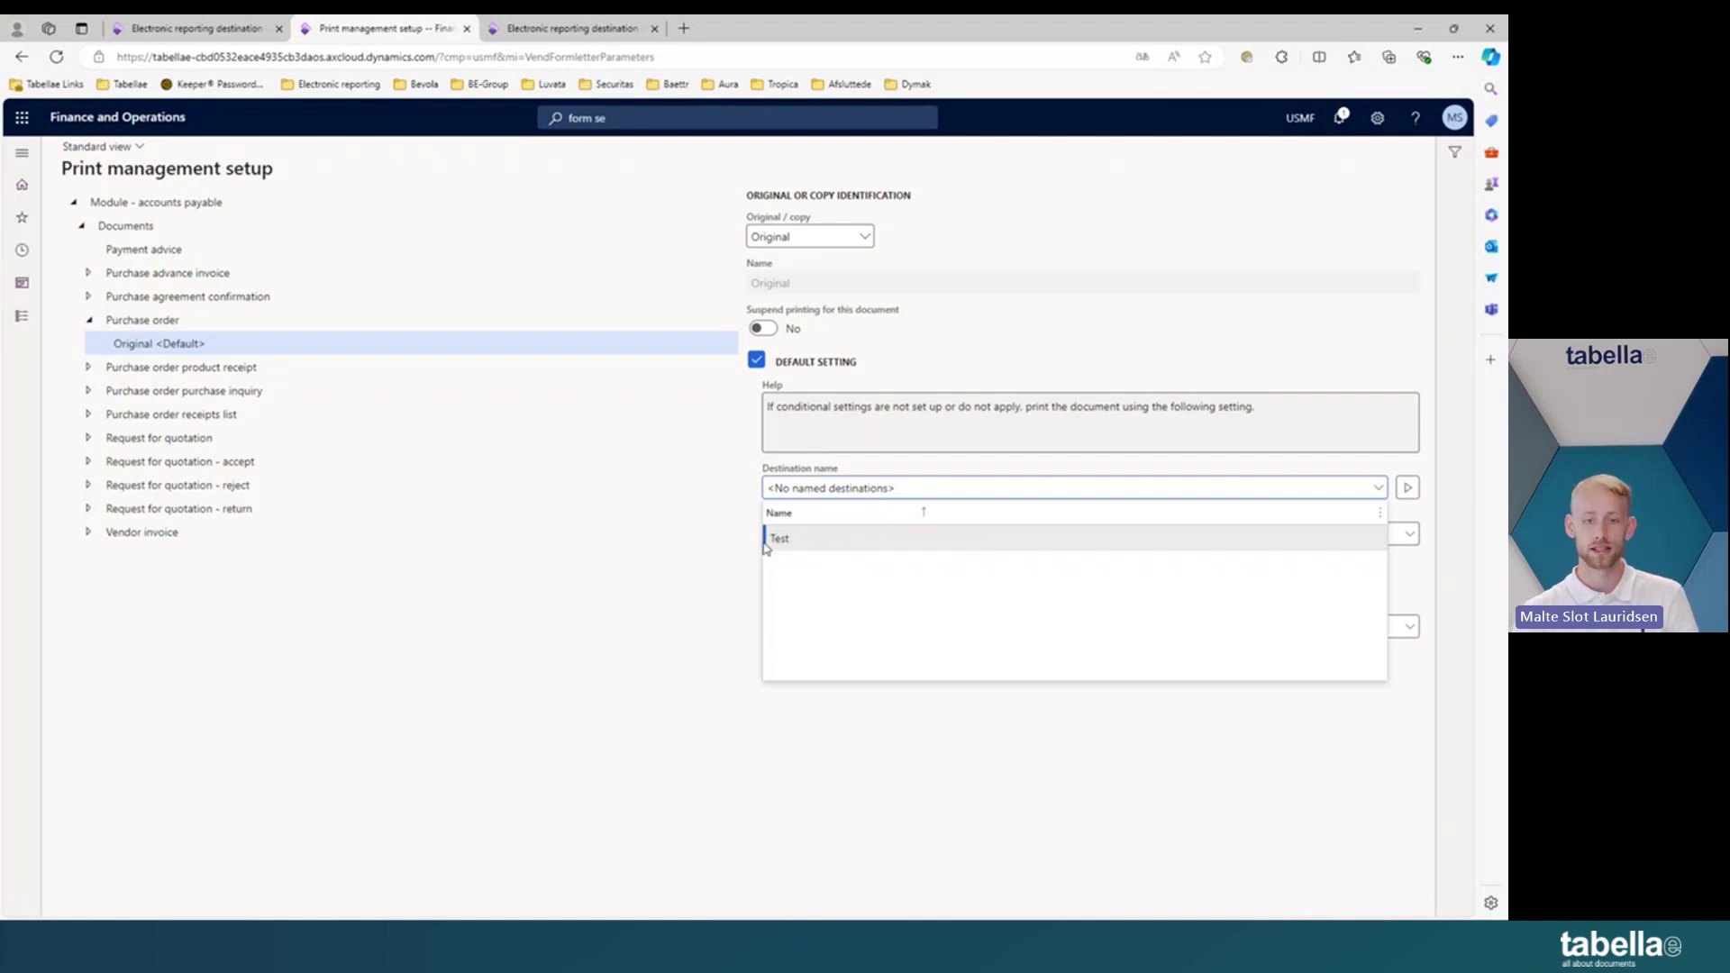
pyautogui.click(799, 538)
pyautogui.click(1407, 488)
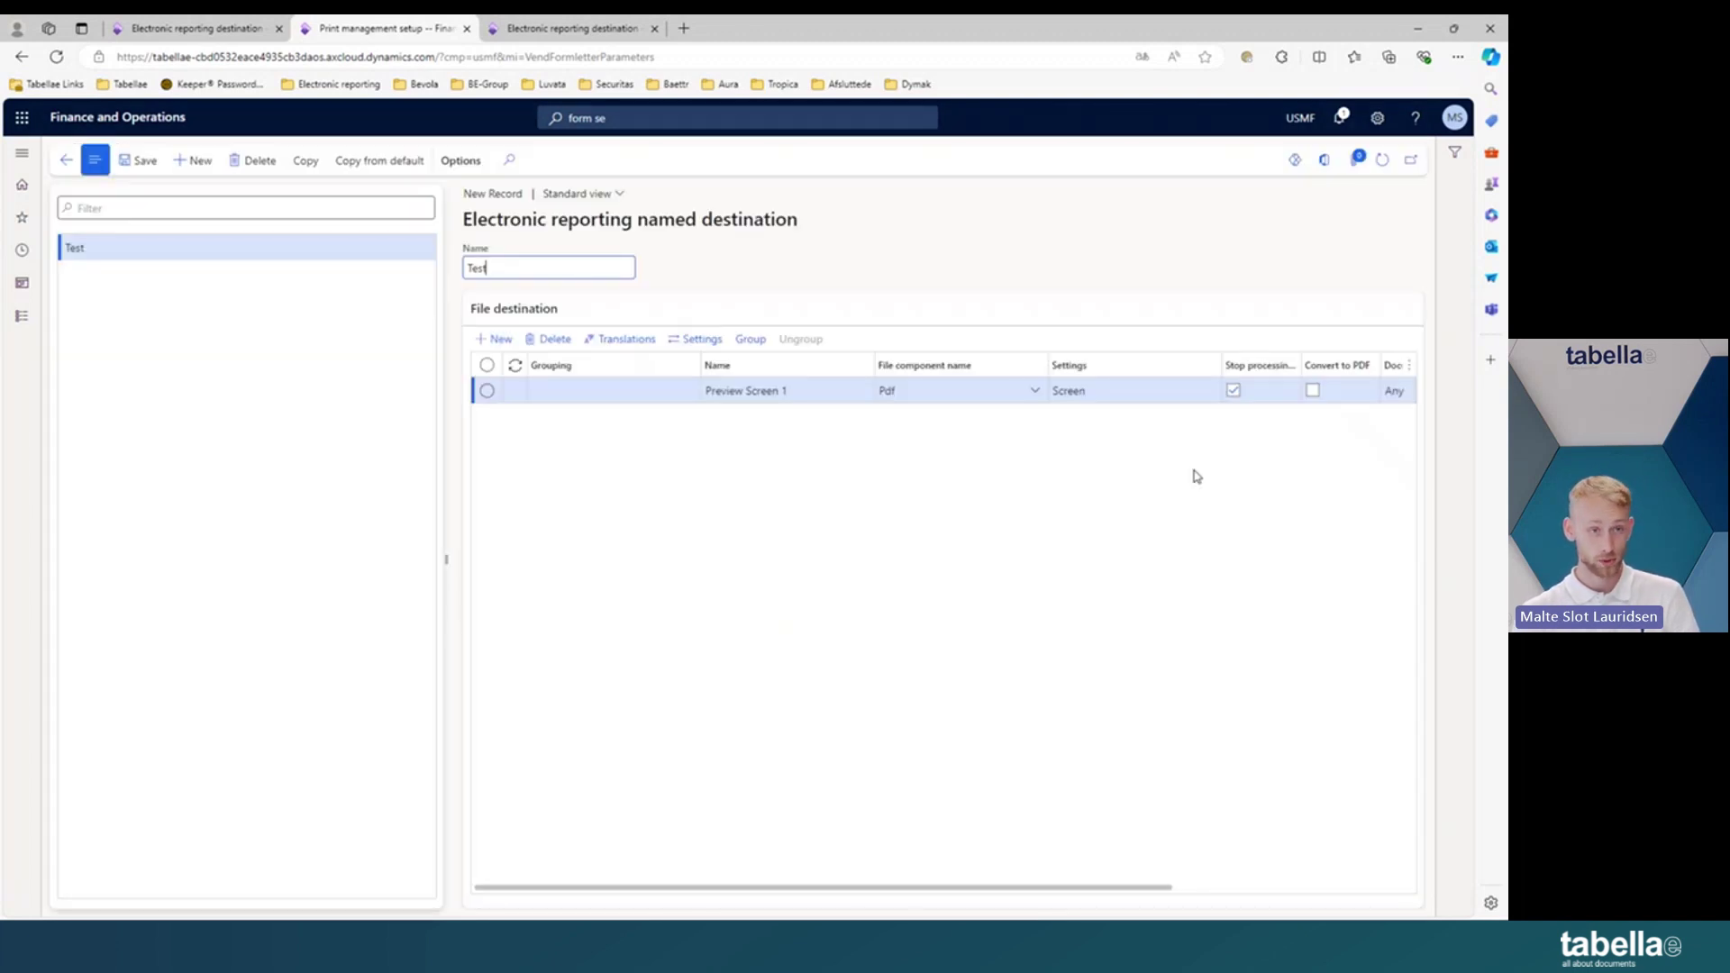
# Step: Create and save a new named destination called Email
pyautogui.click(192, 163)
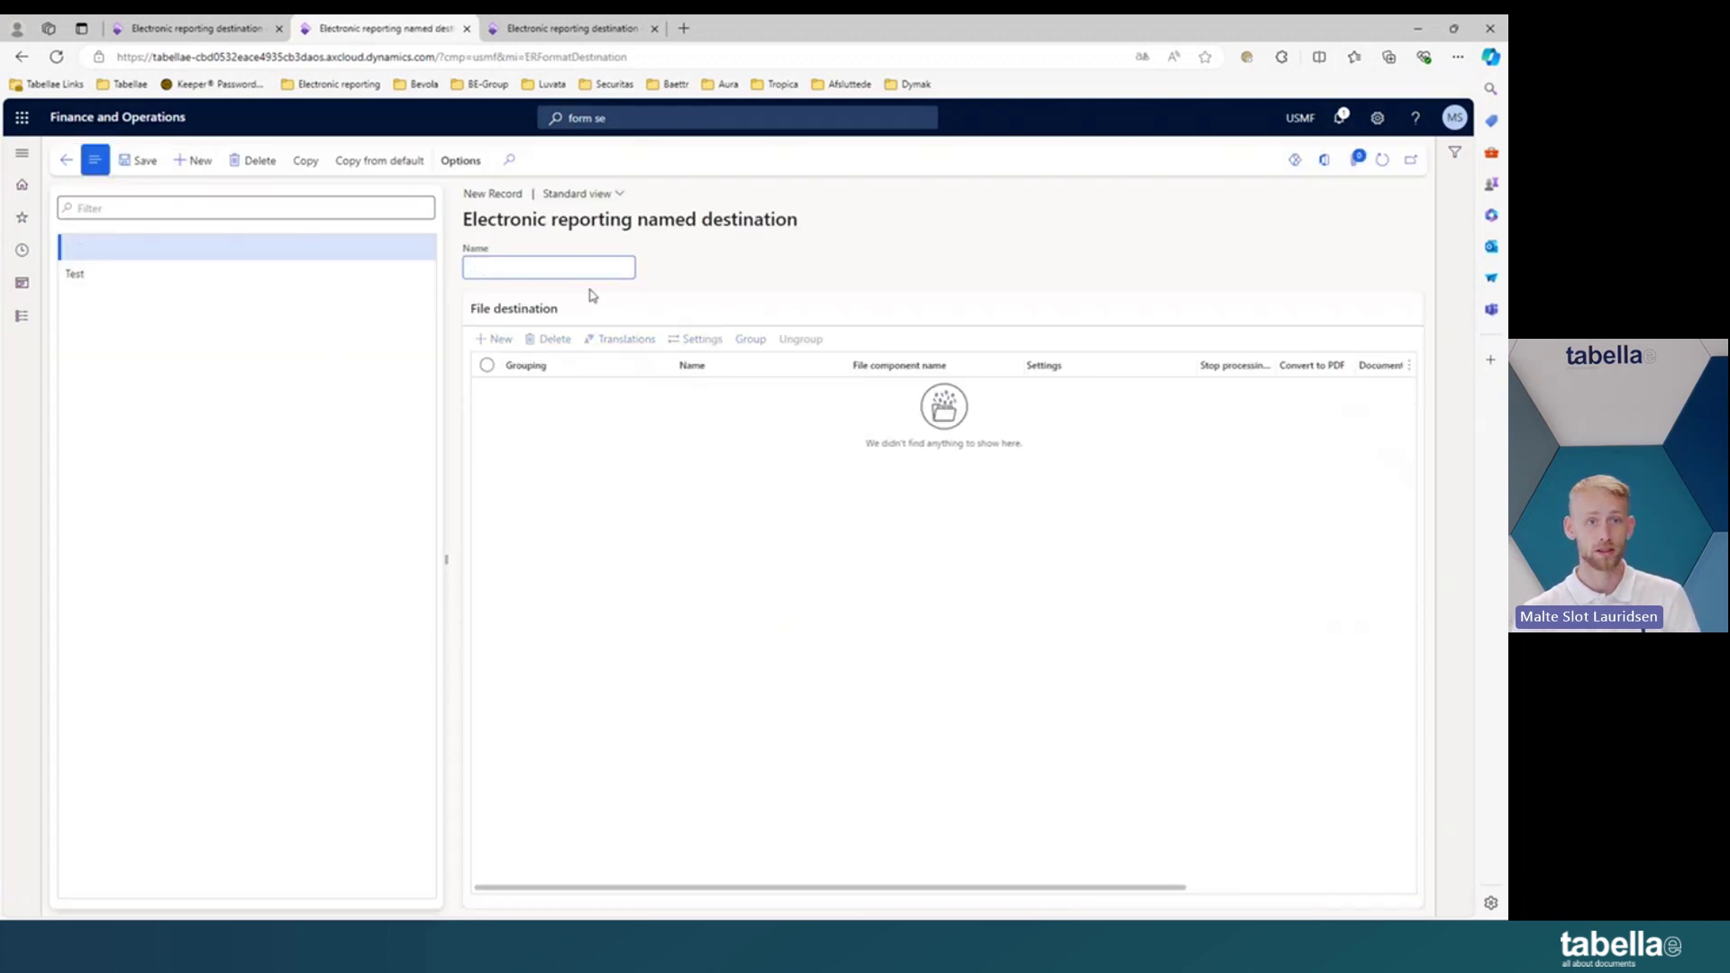
pyautogui.write('email')
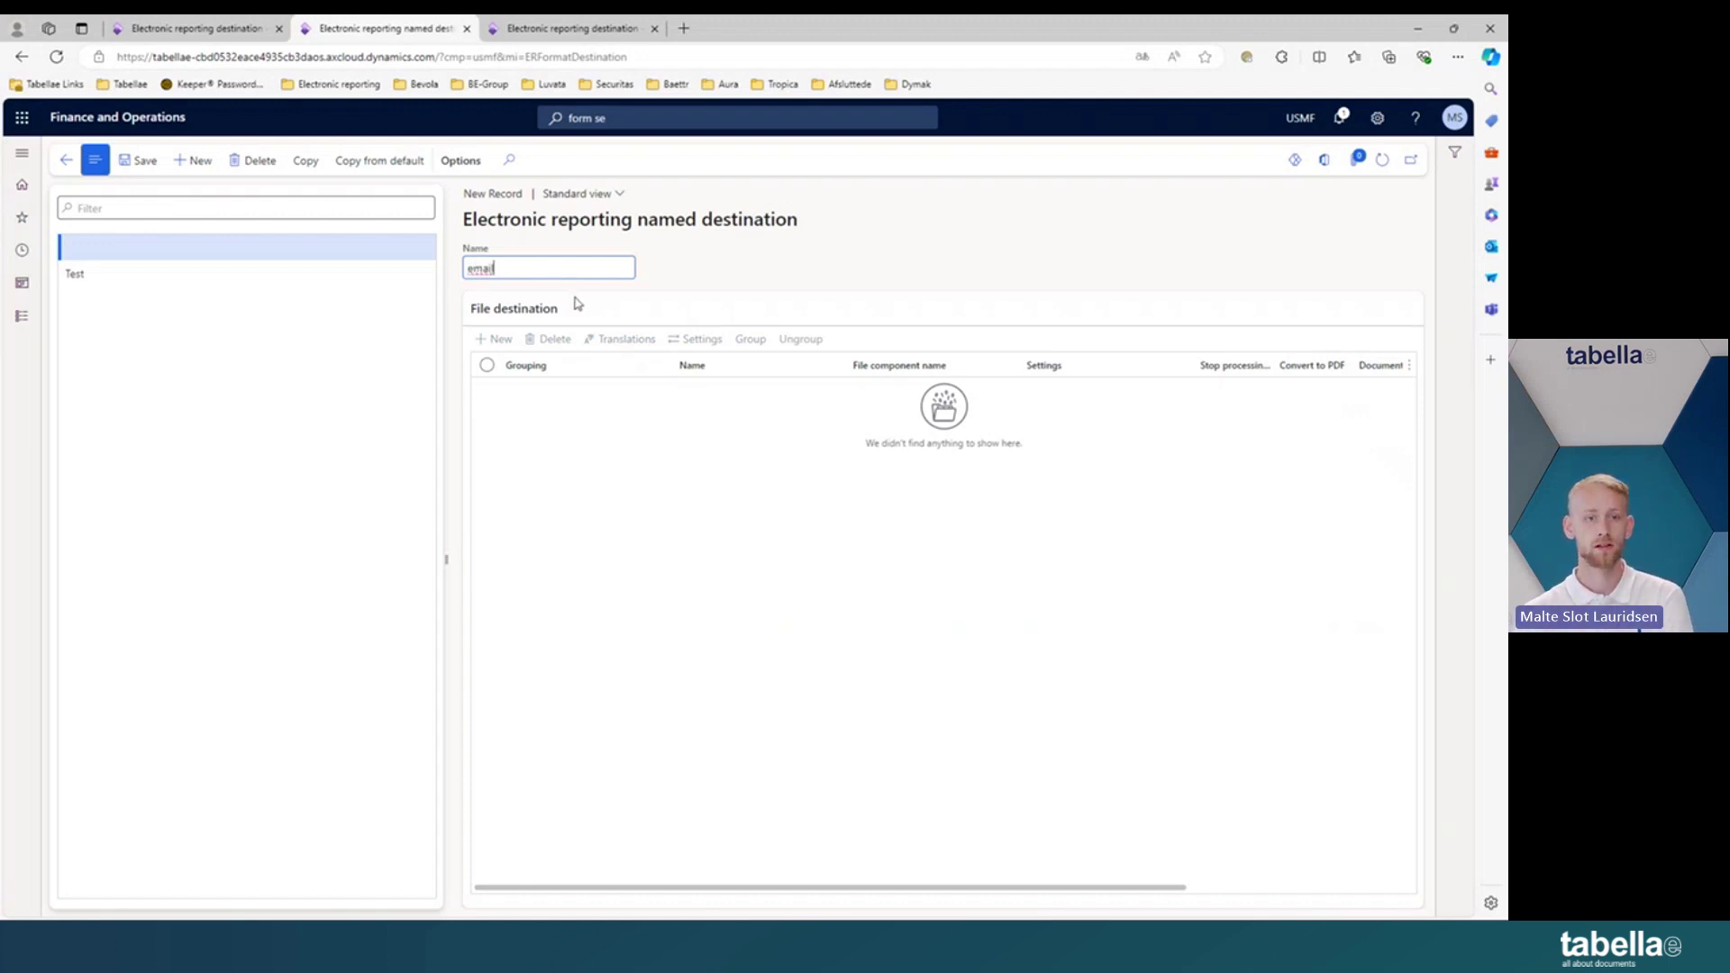
pyautogui.click(170, 273)
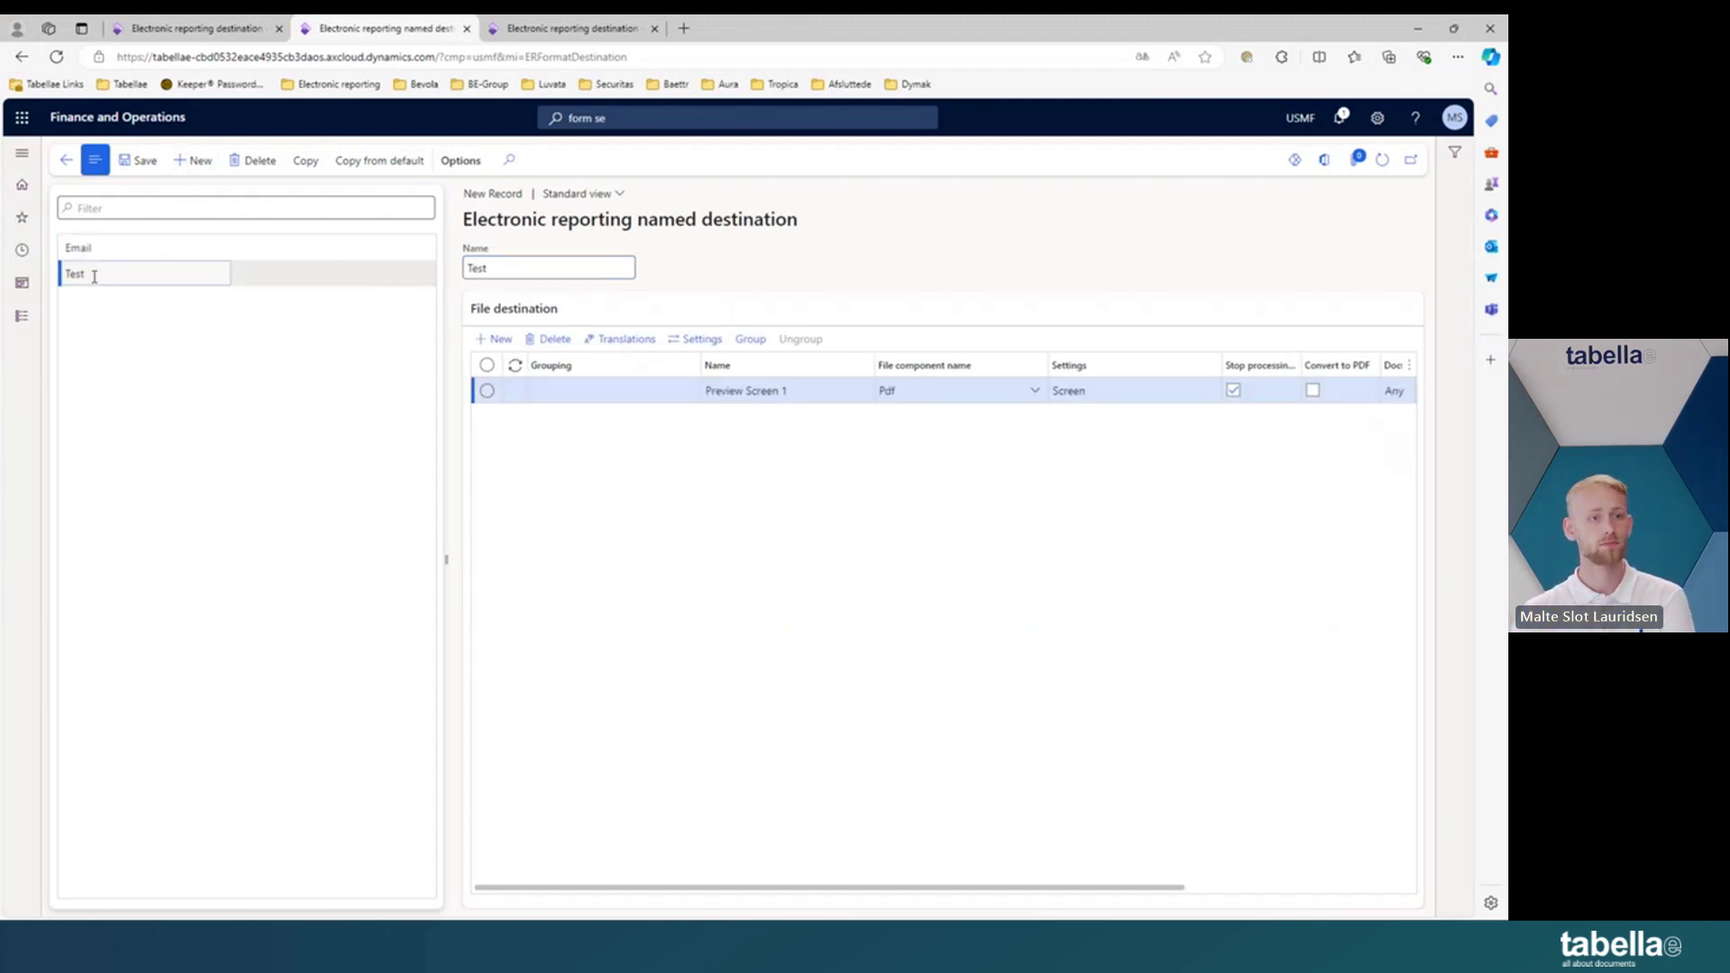
pyautogui.click(148, 248)
# Step: Add an 'email' file destination row to Email using the Pdf file component
pyautogui.click(495, 340)
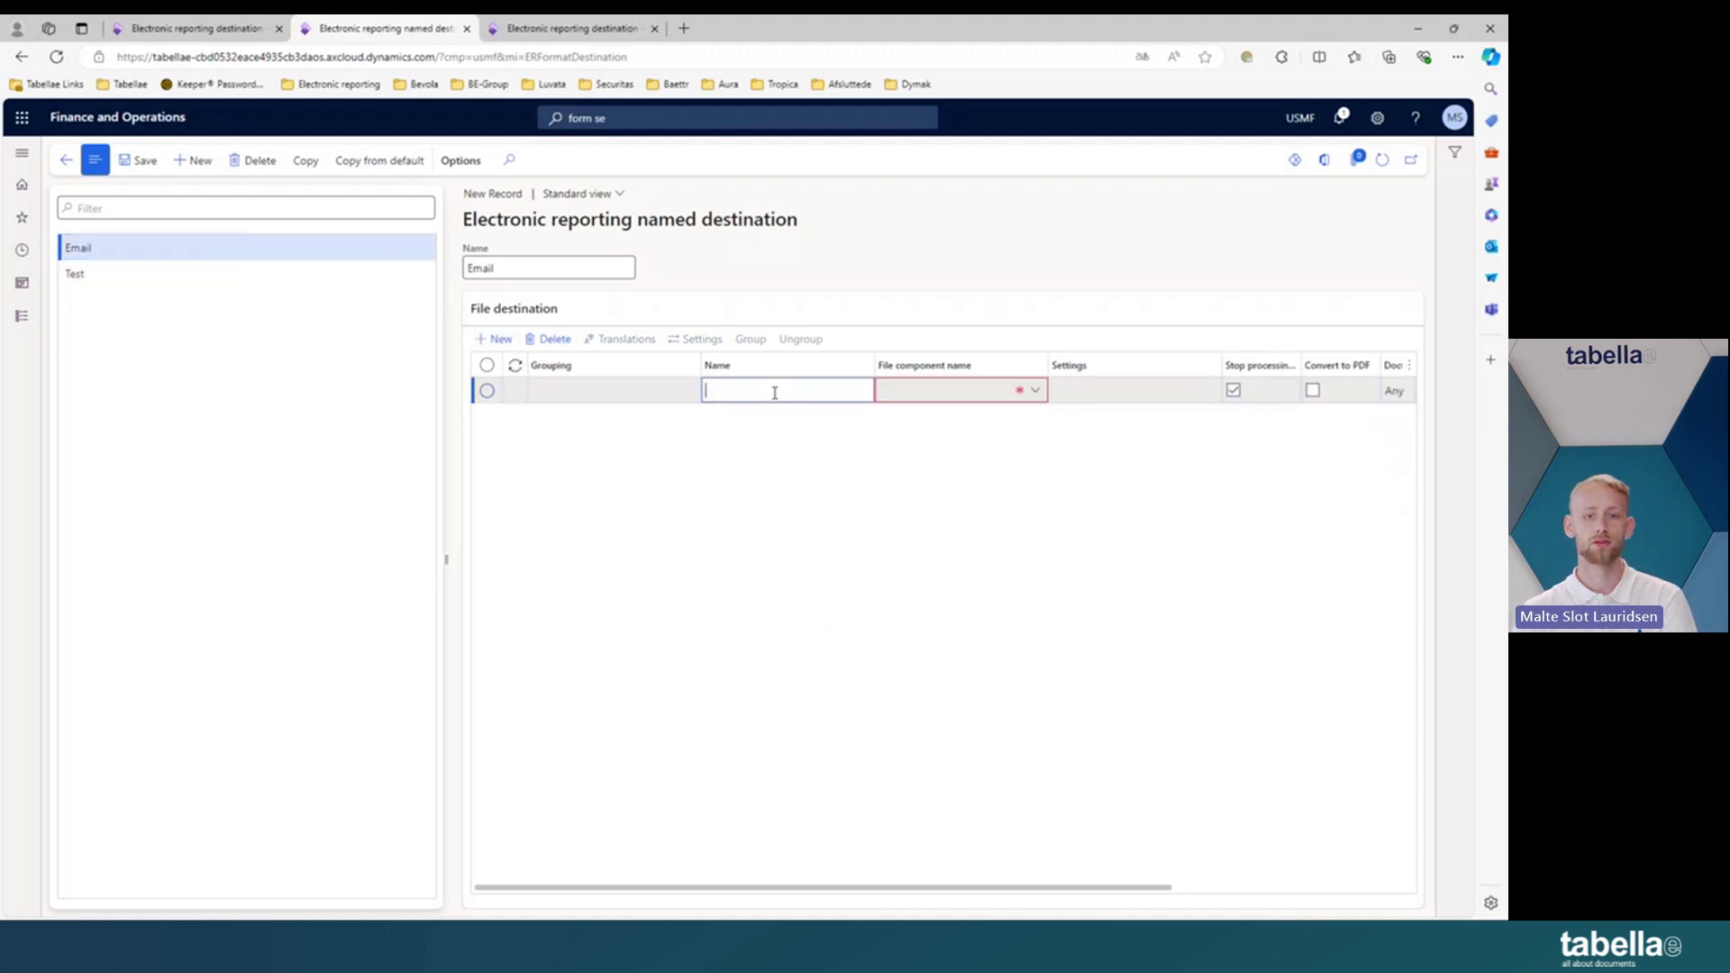
pyautogui.write('mail')
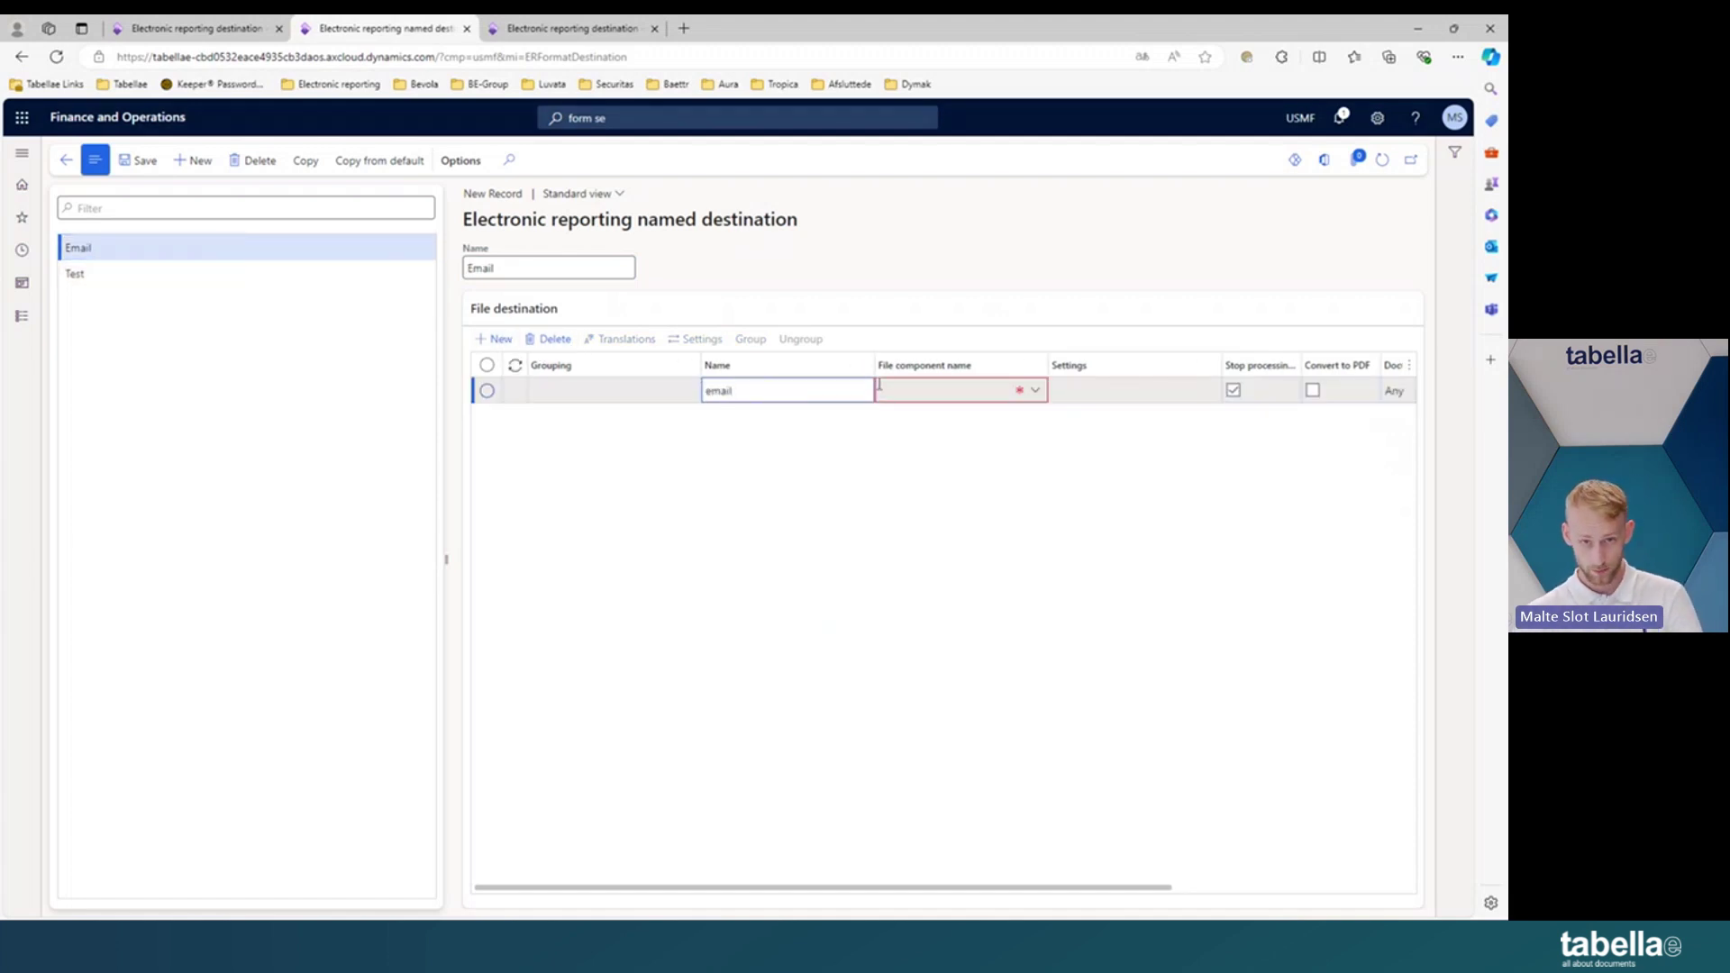
pyautogui.click(1016, 394)
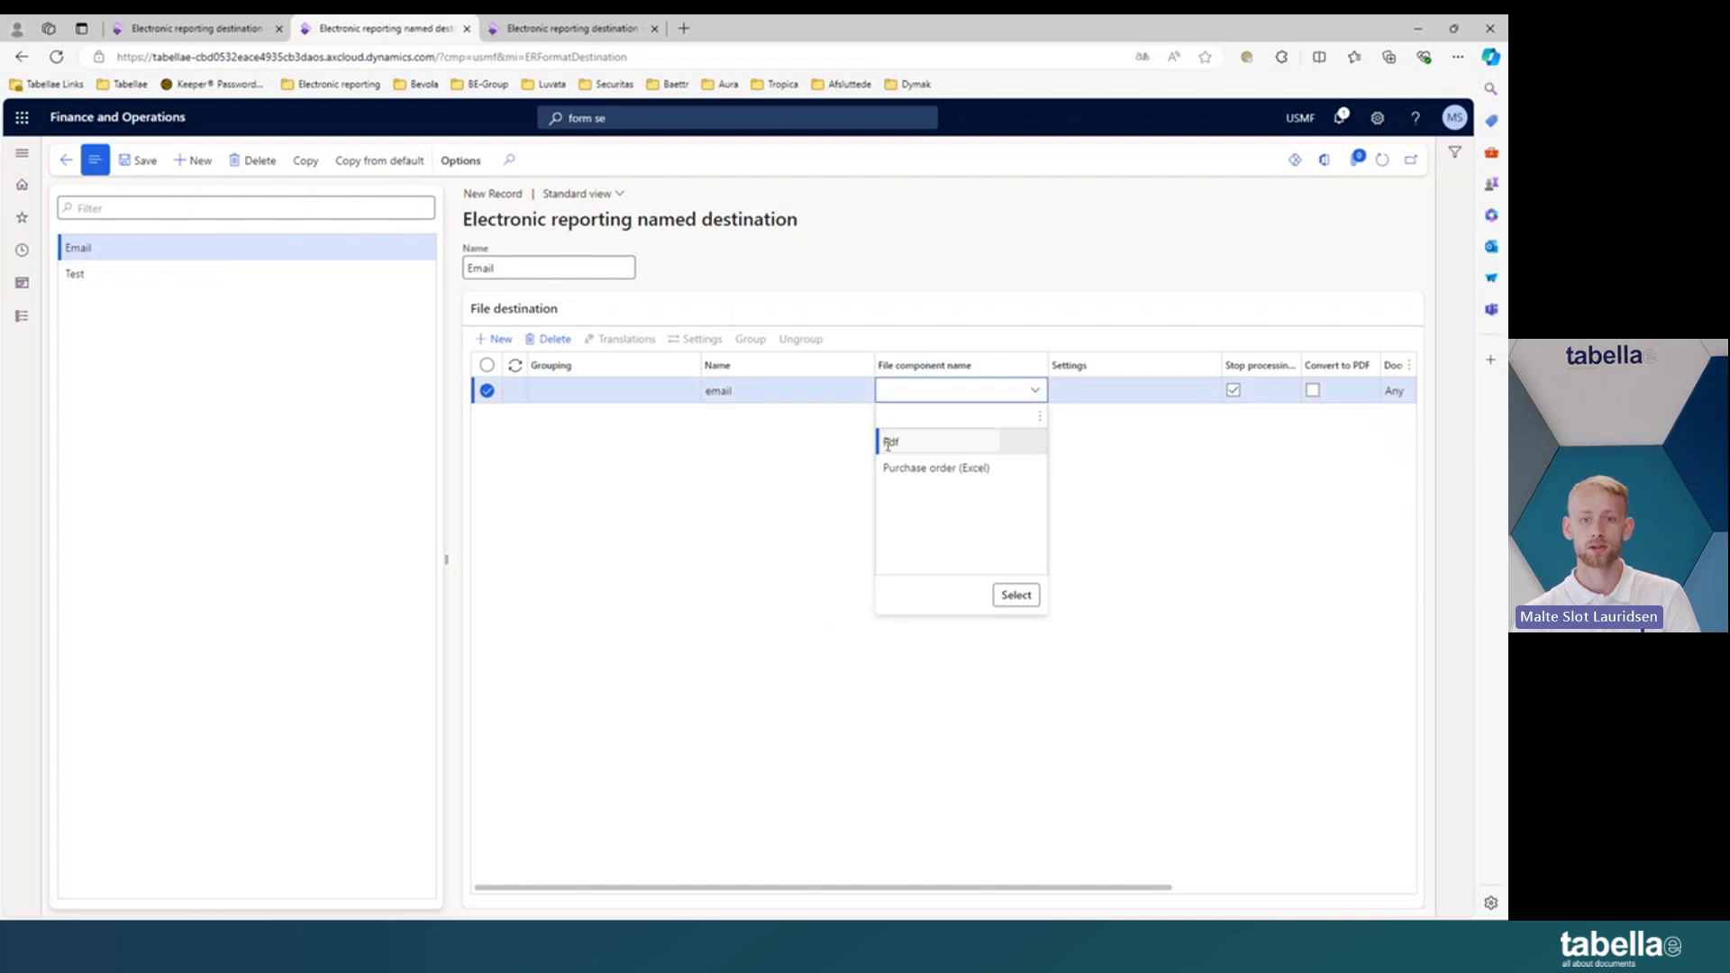
pyautogui.click(1015, 594)
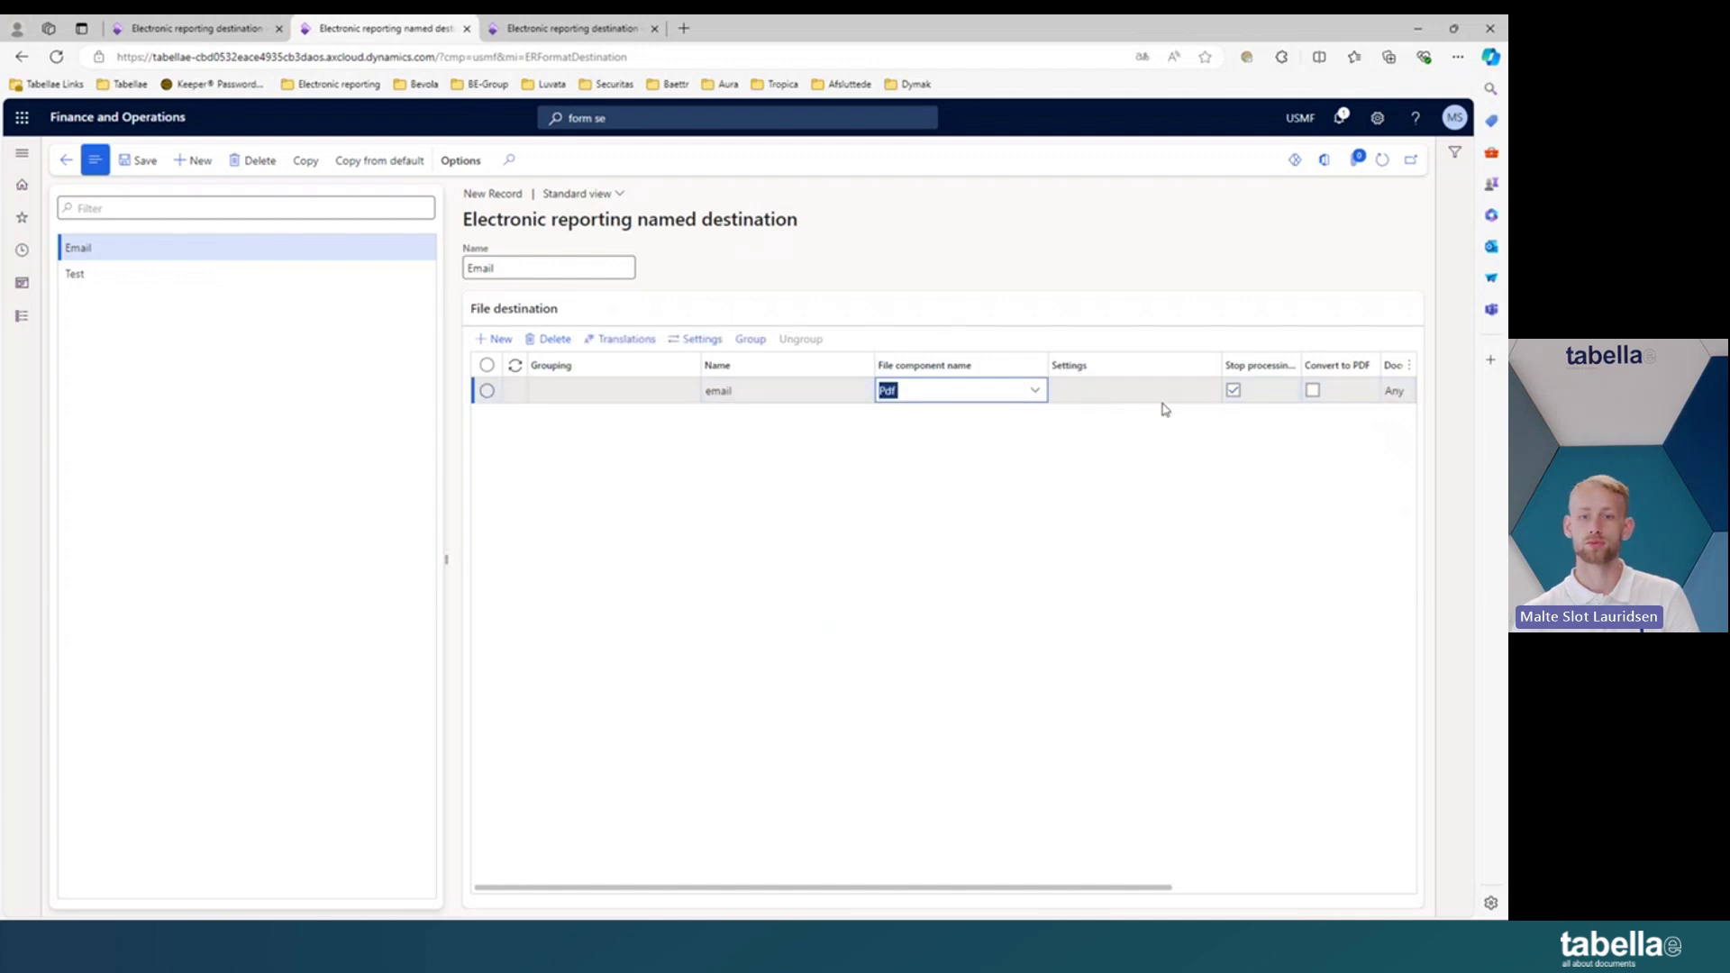
# Step: Turn on email delivery for the email row and add a recipient To address
pyautogui.click(703, 339)
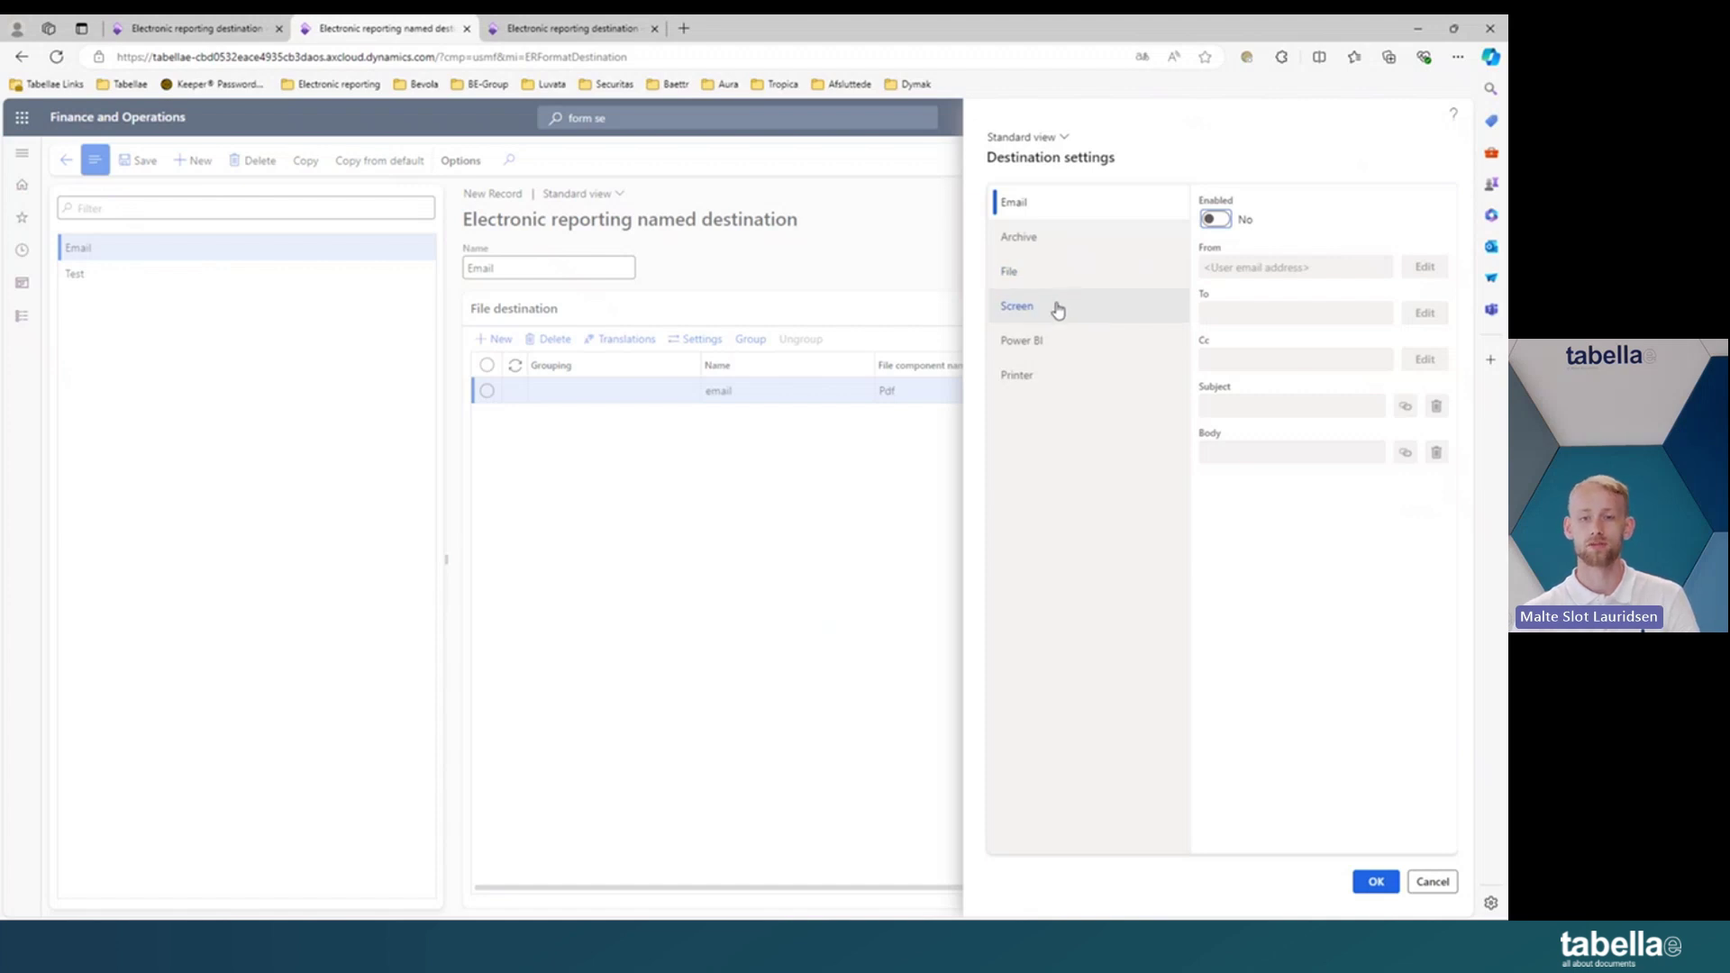
pyautogui.click(1215, 219)
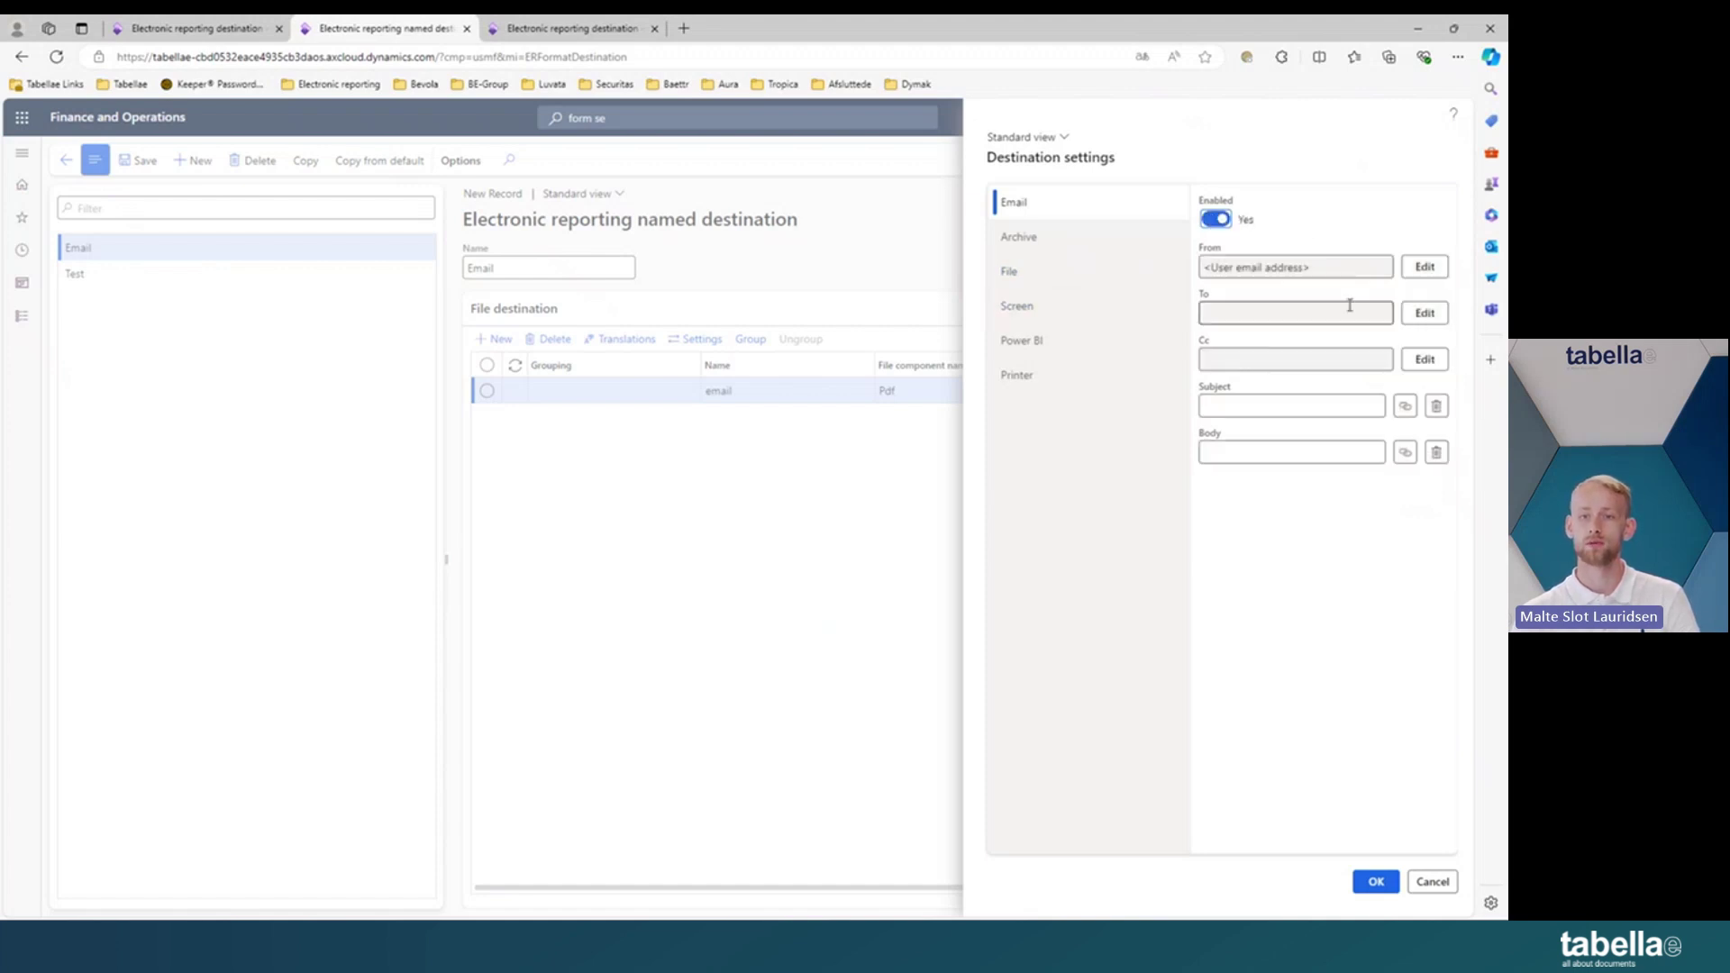
pyautogui.click(1425, 316)
pyautogui.click(1228, 196)
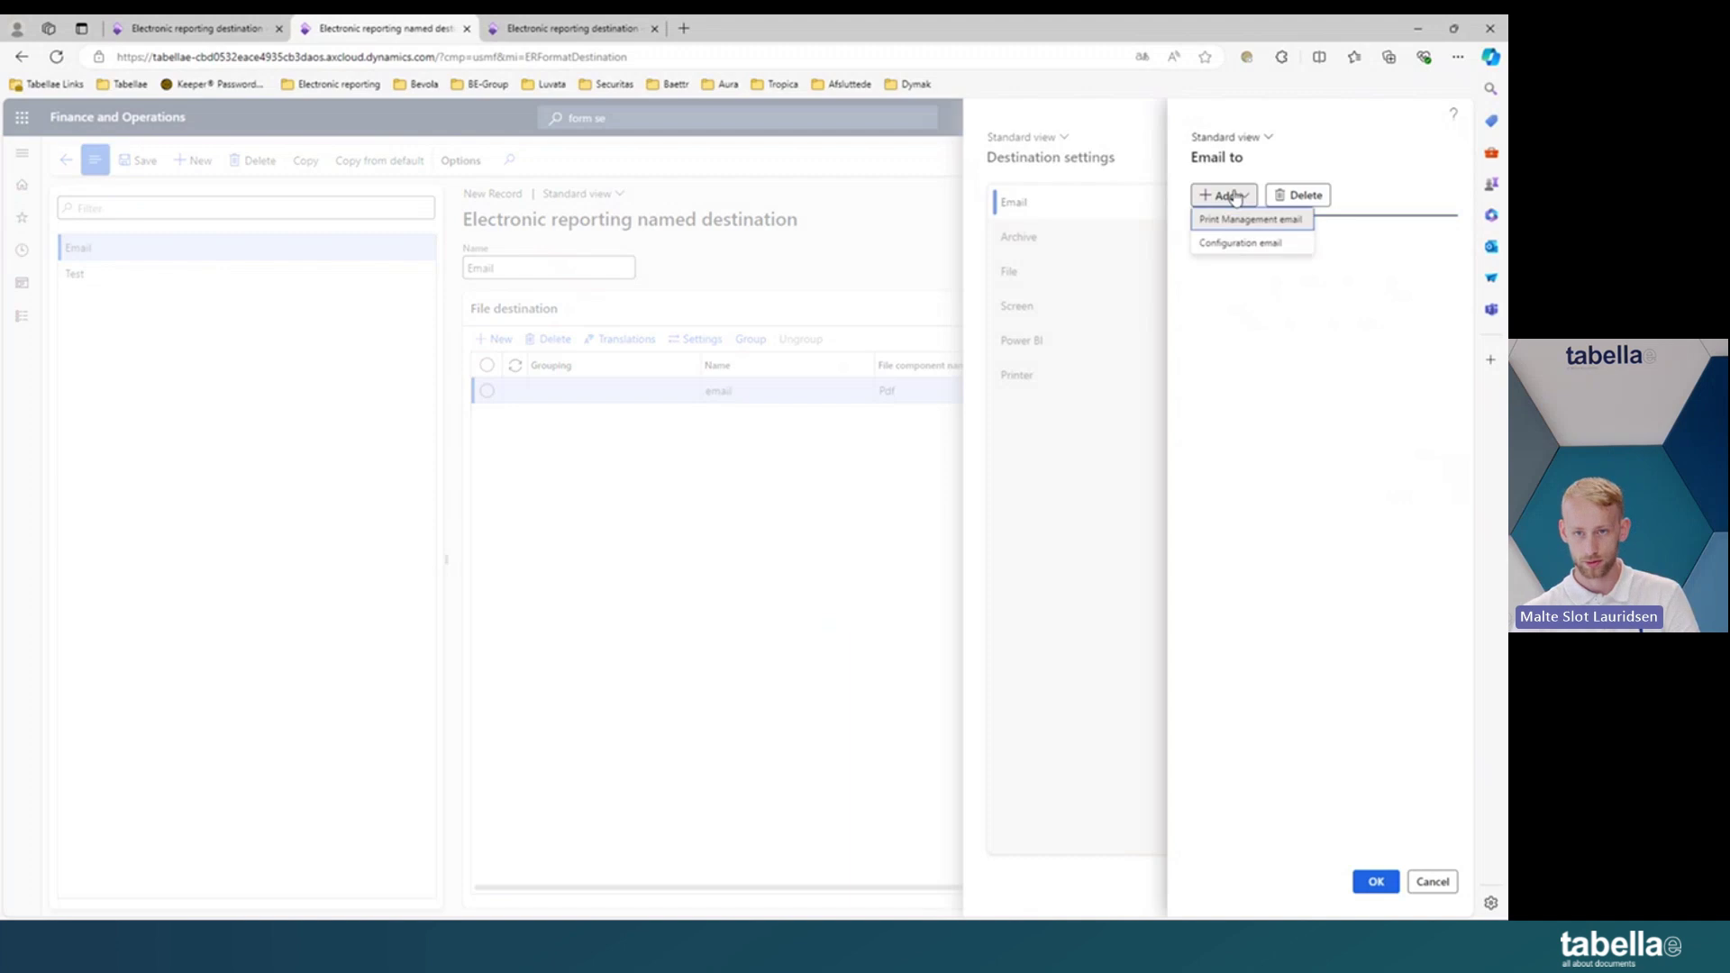
pyautogui.click(1243, 236)
pyautogui.click(1263, 319)
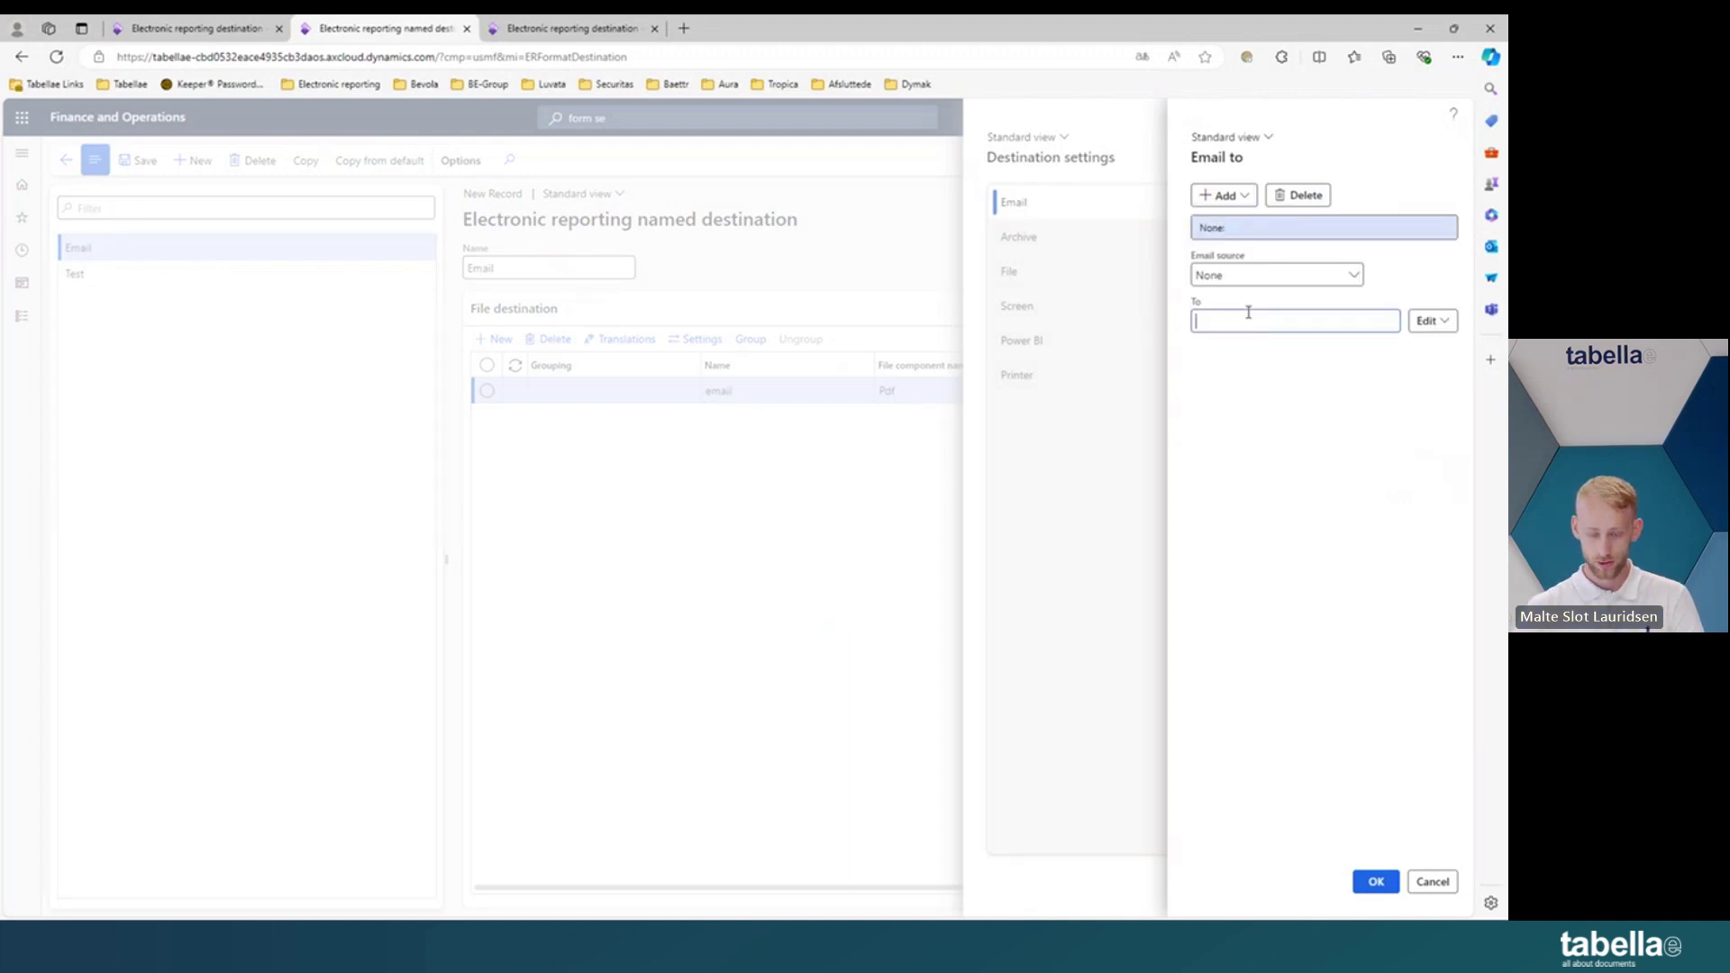
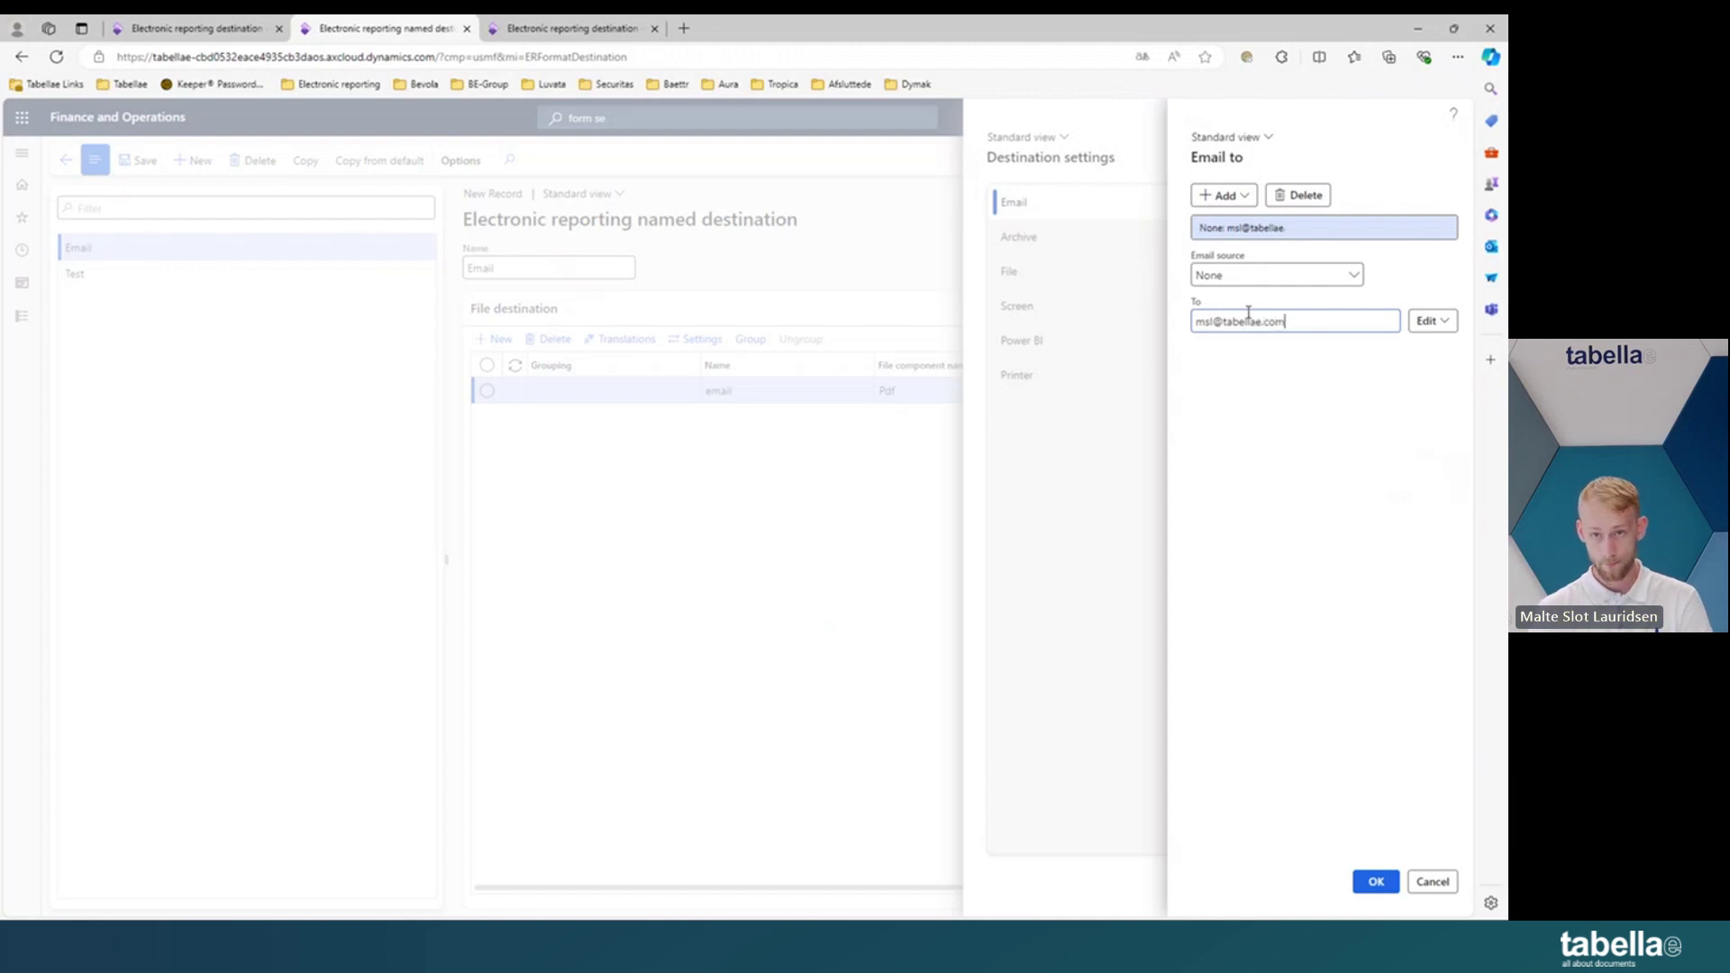
pyautogui.click(1376, 881)
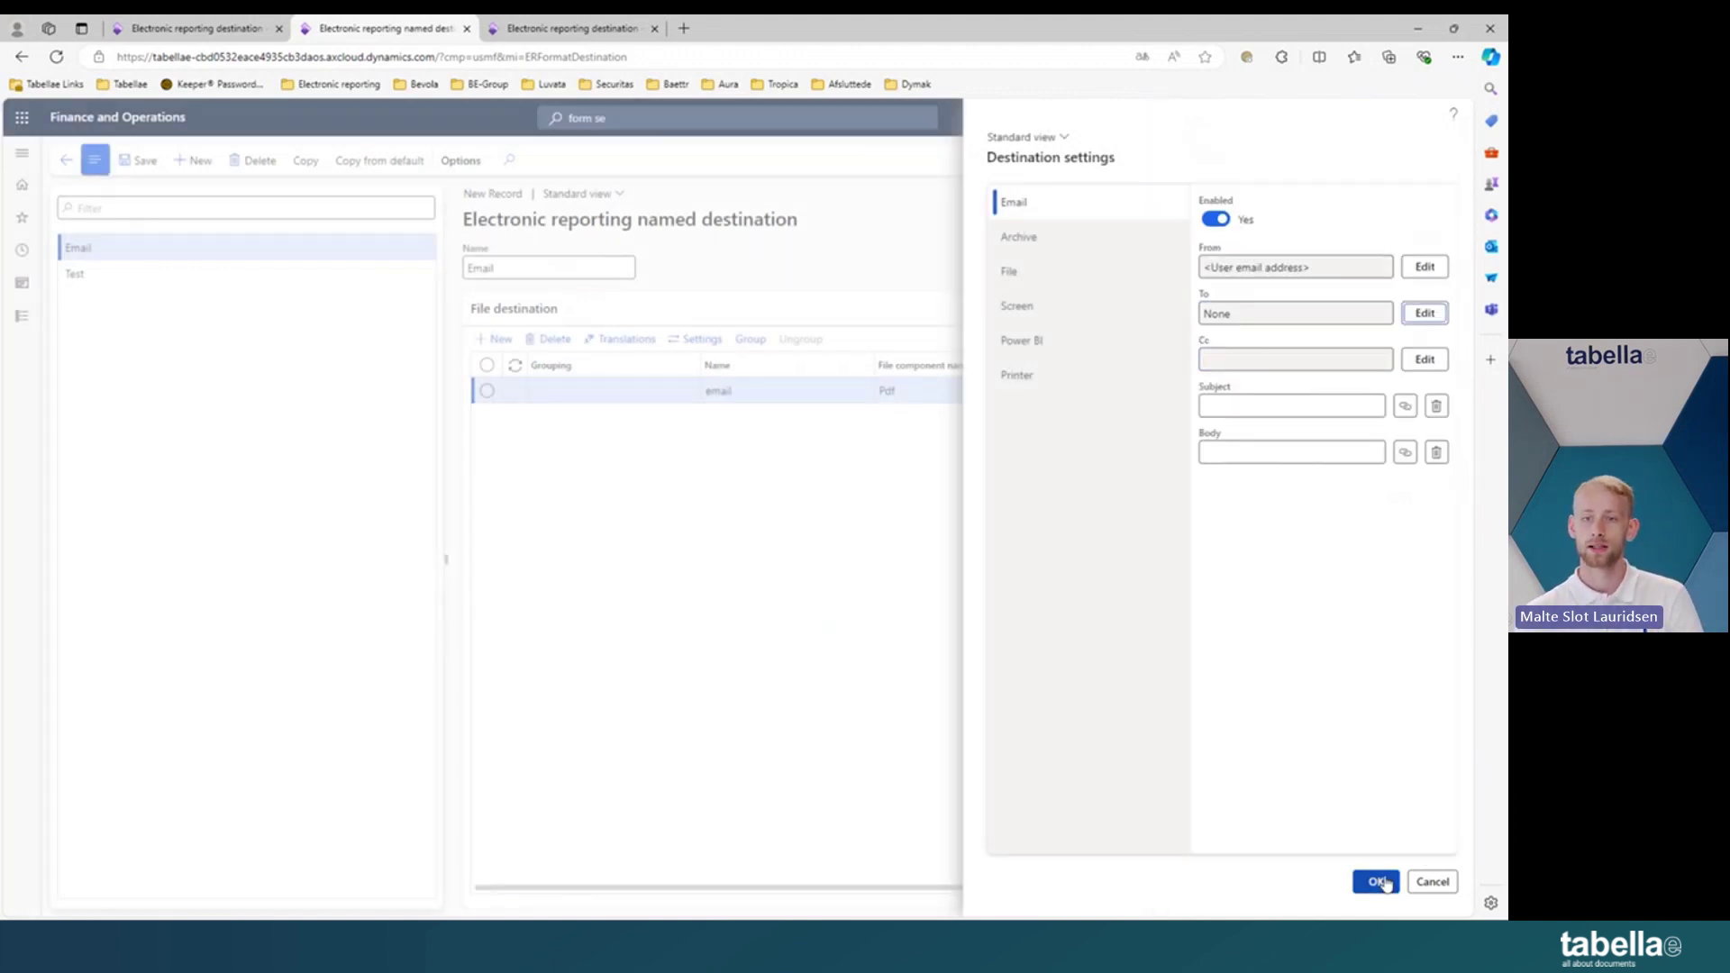
pyautogui.click(1378, 882)
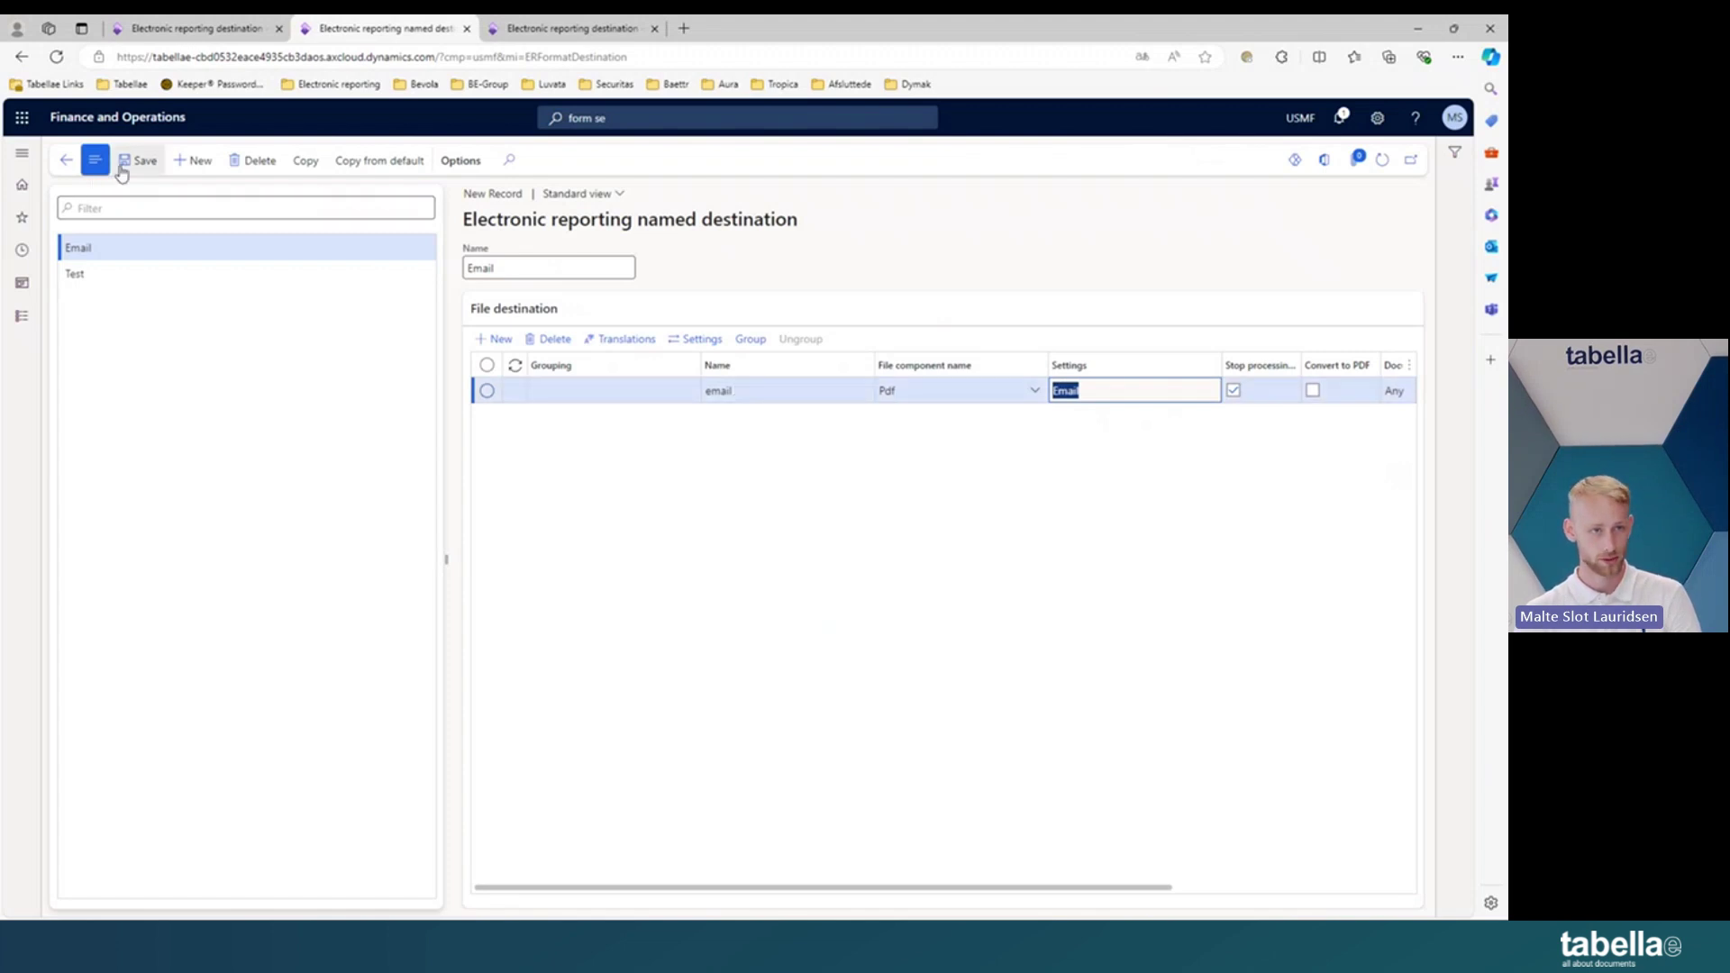
# Step: Save Email, then in print management try Email and settle on Test as destination name
pyautogui.click(135, 160)
pyautogui.click(66, 160)
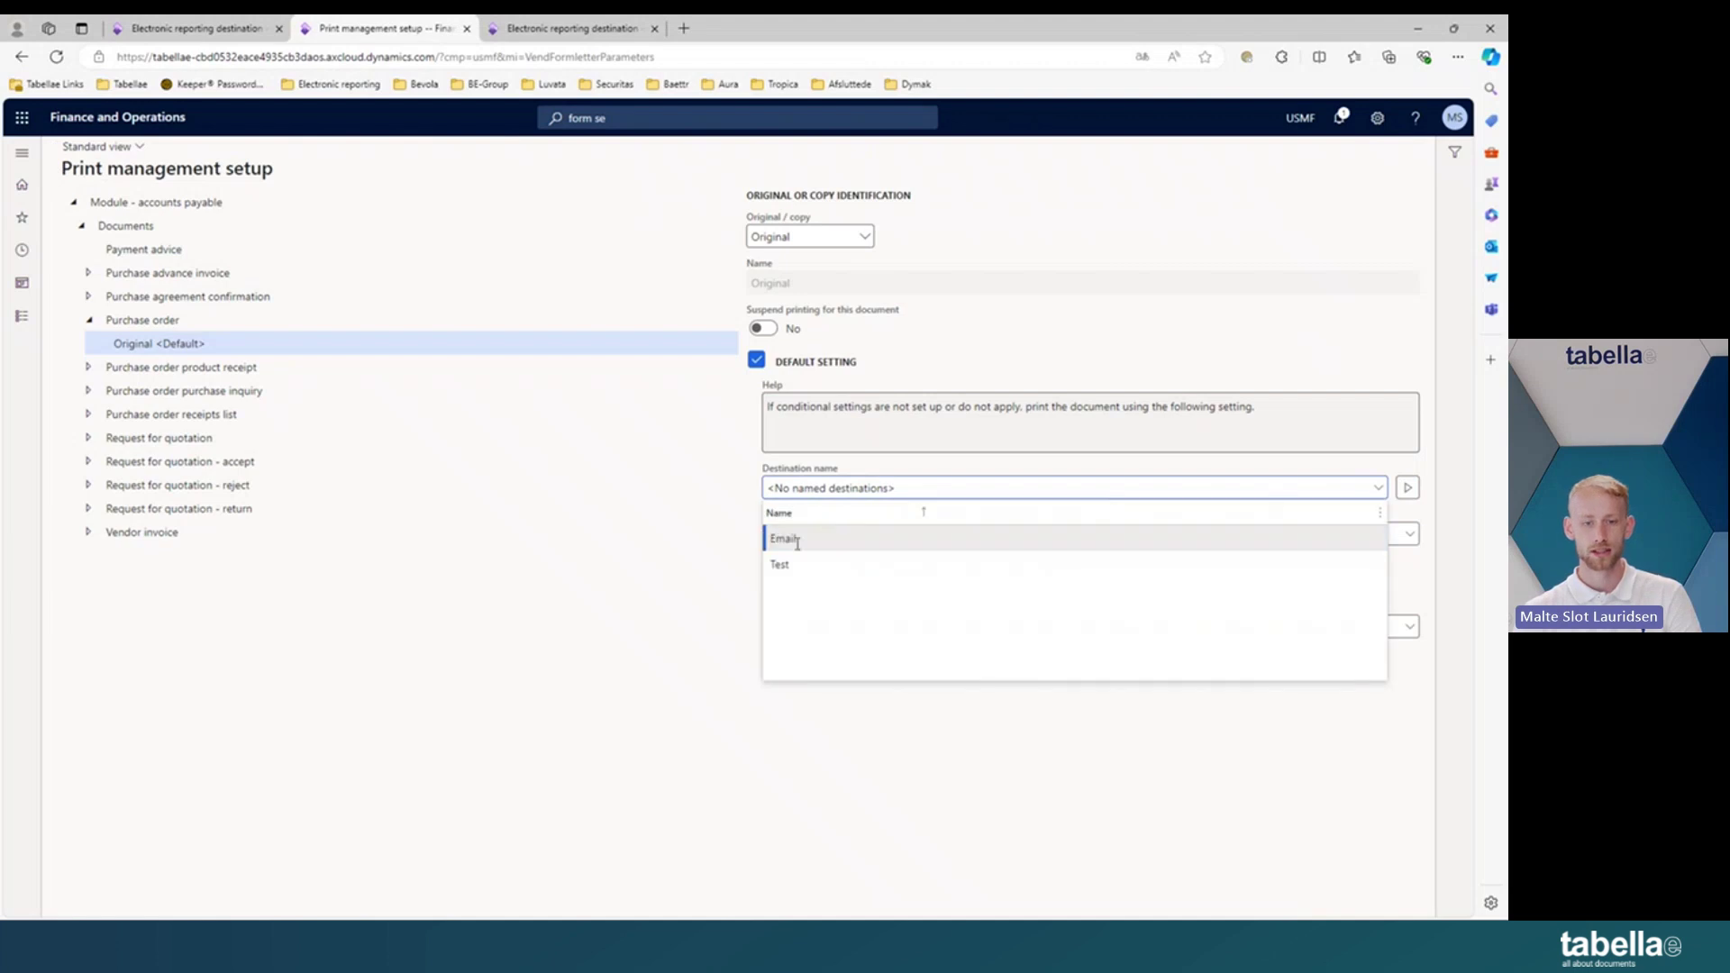
pyautogui.click(797, 540)
pyautogui.click(1377, 493)
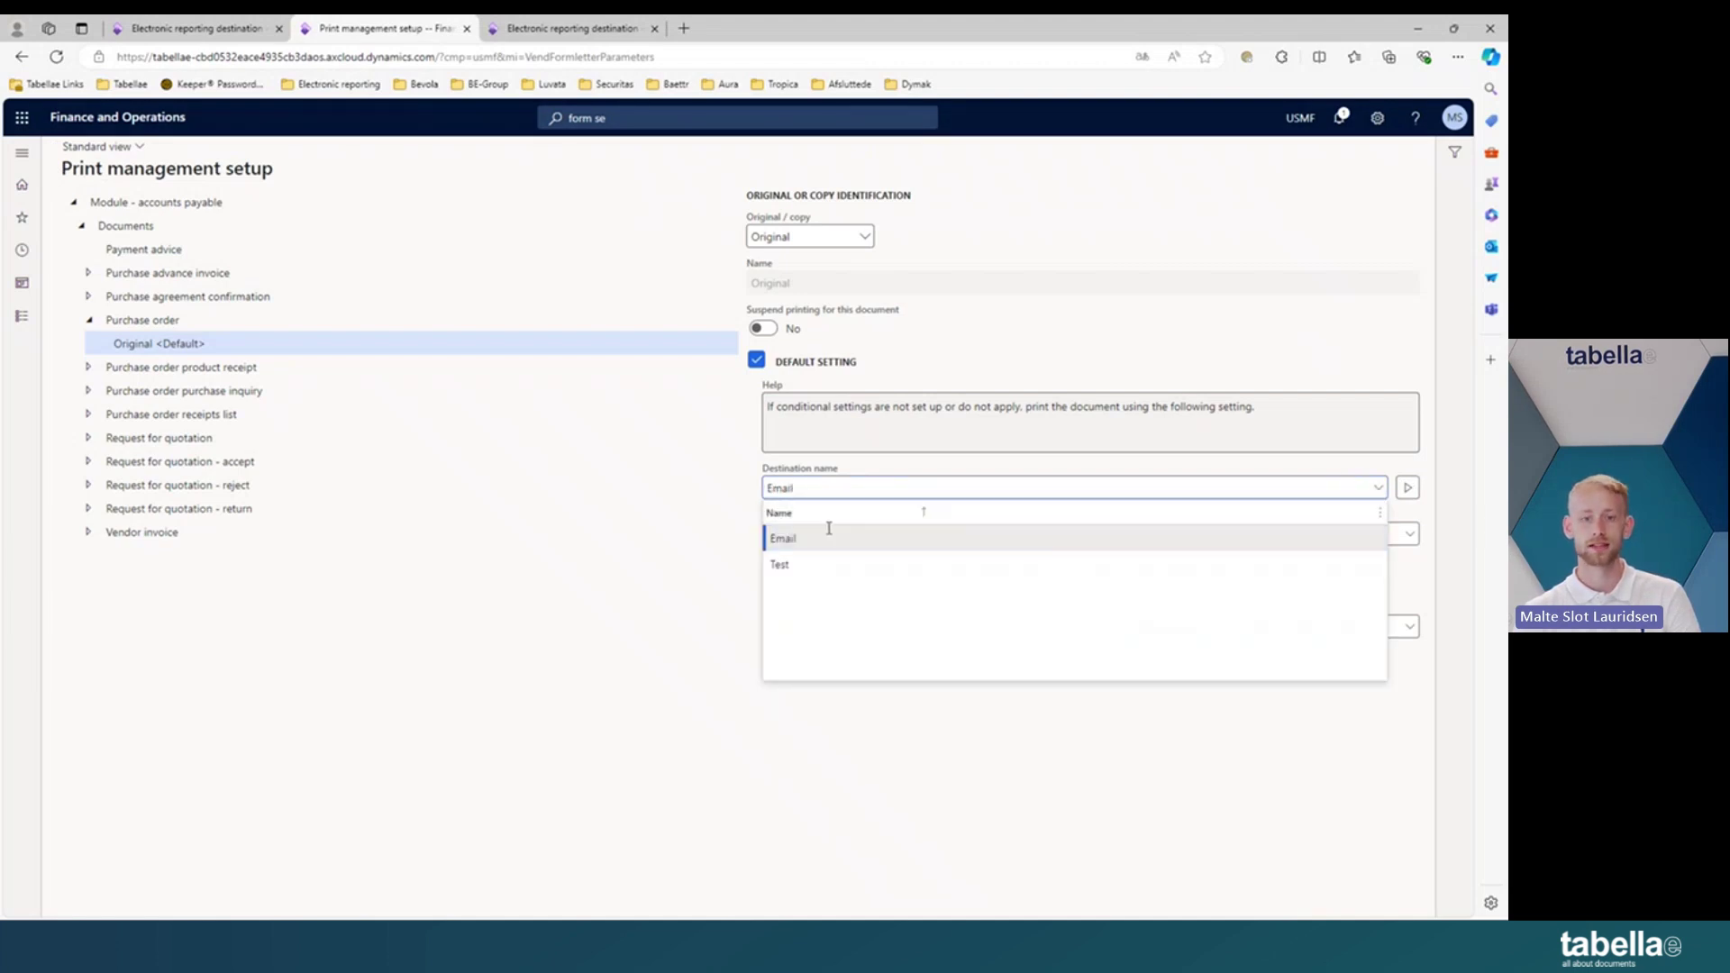
pyautogui.click(807, 564)
pyautogui.click(838, 487)
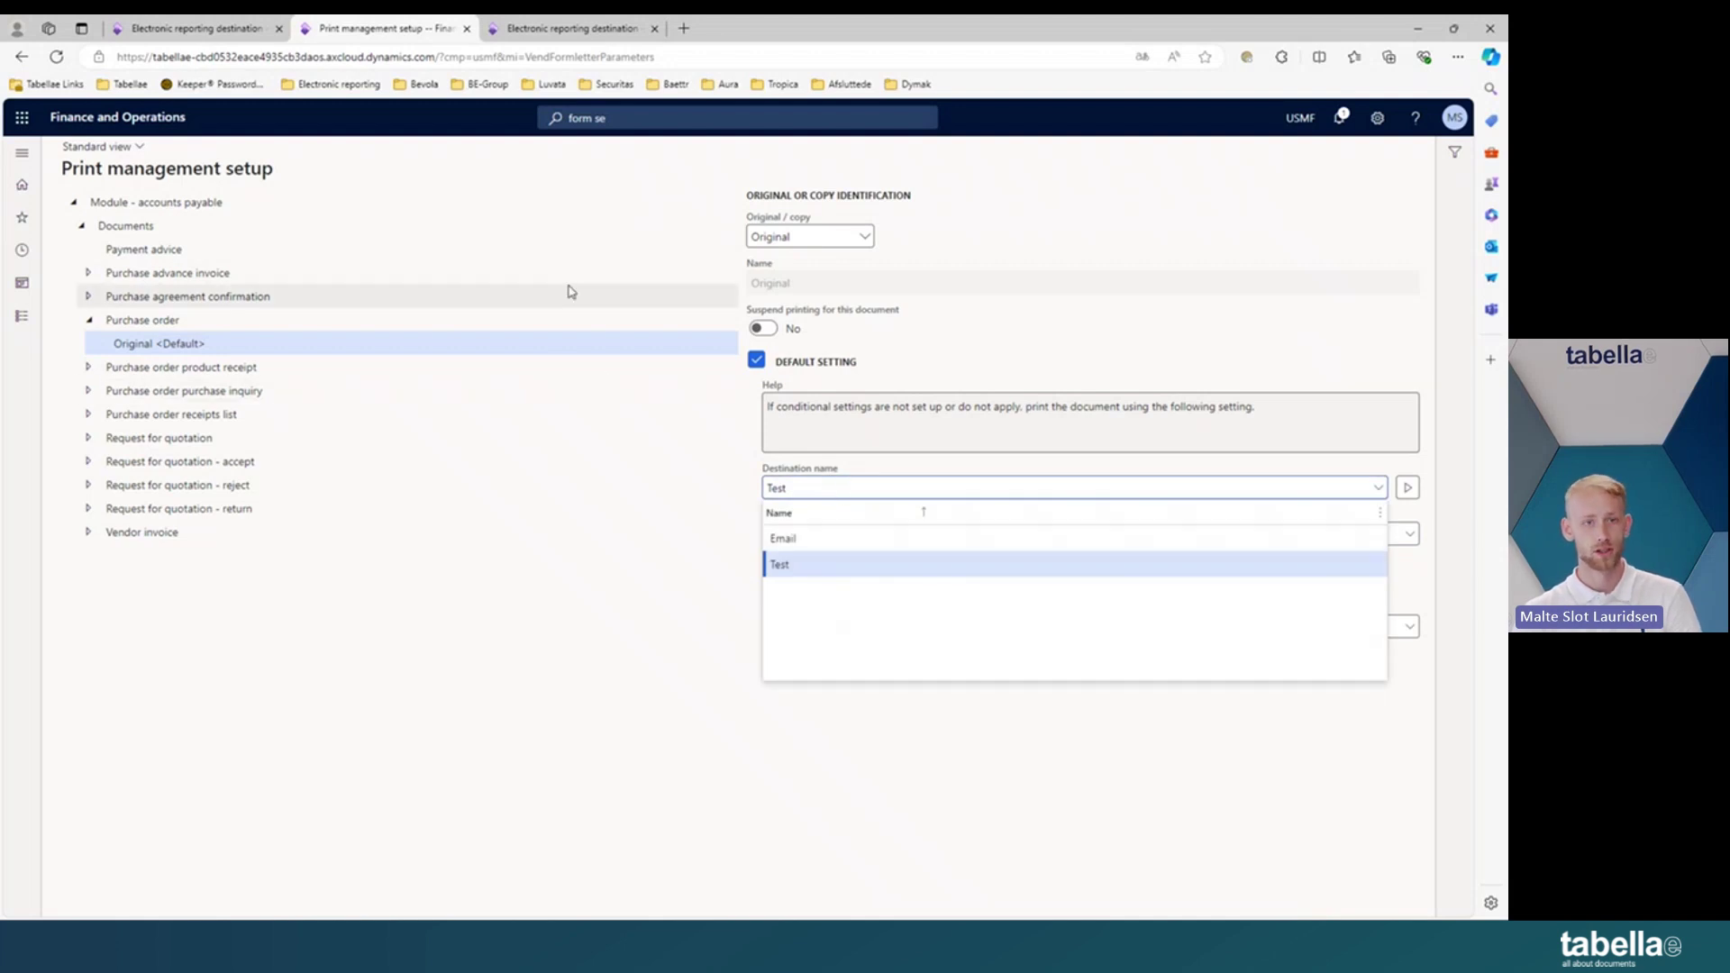
# Step: Return via Localization configurations to Electronic reporting destination and select the Test format record
pyautogui.click(554, 27)
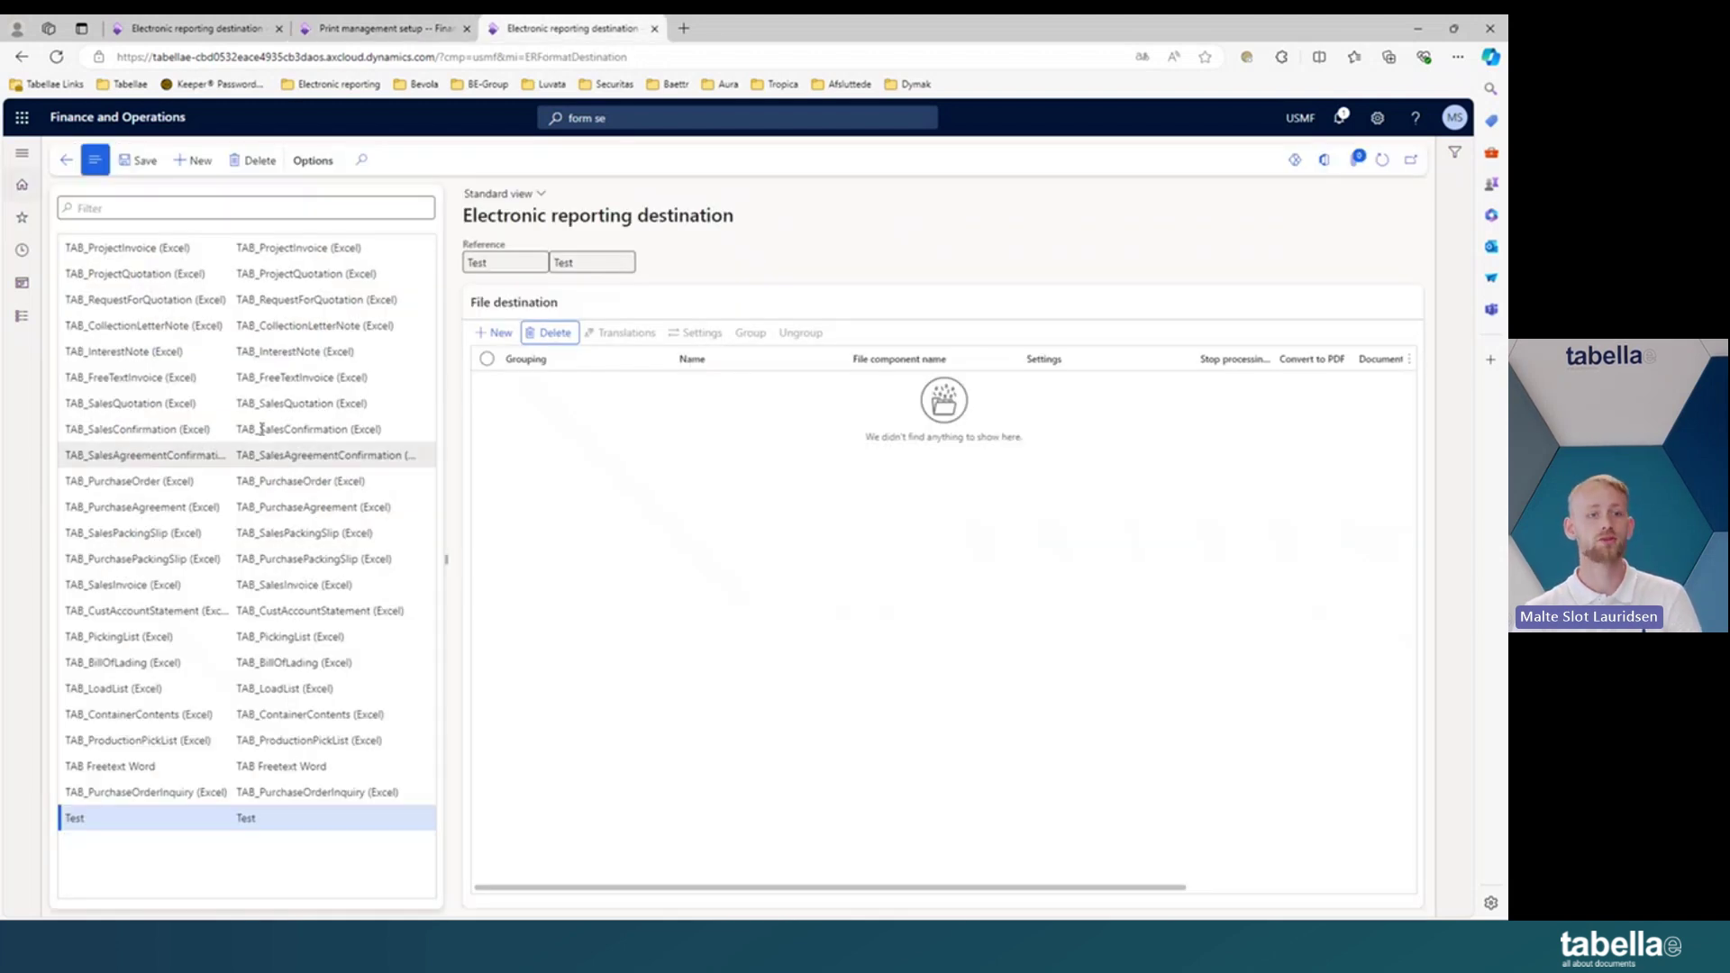
pyautogui.click(136, 118)
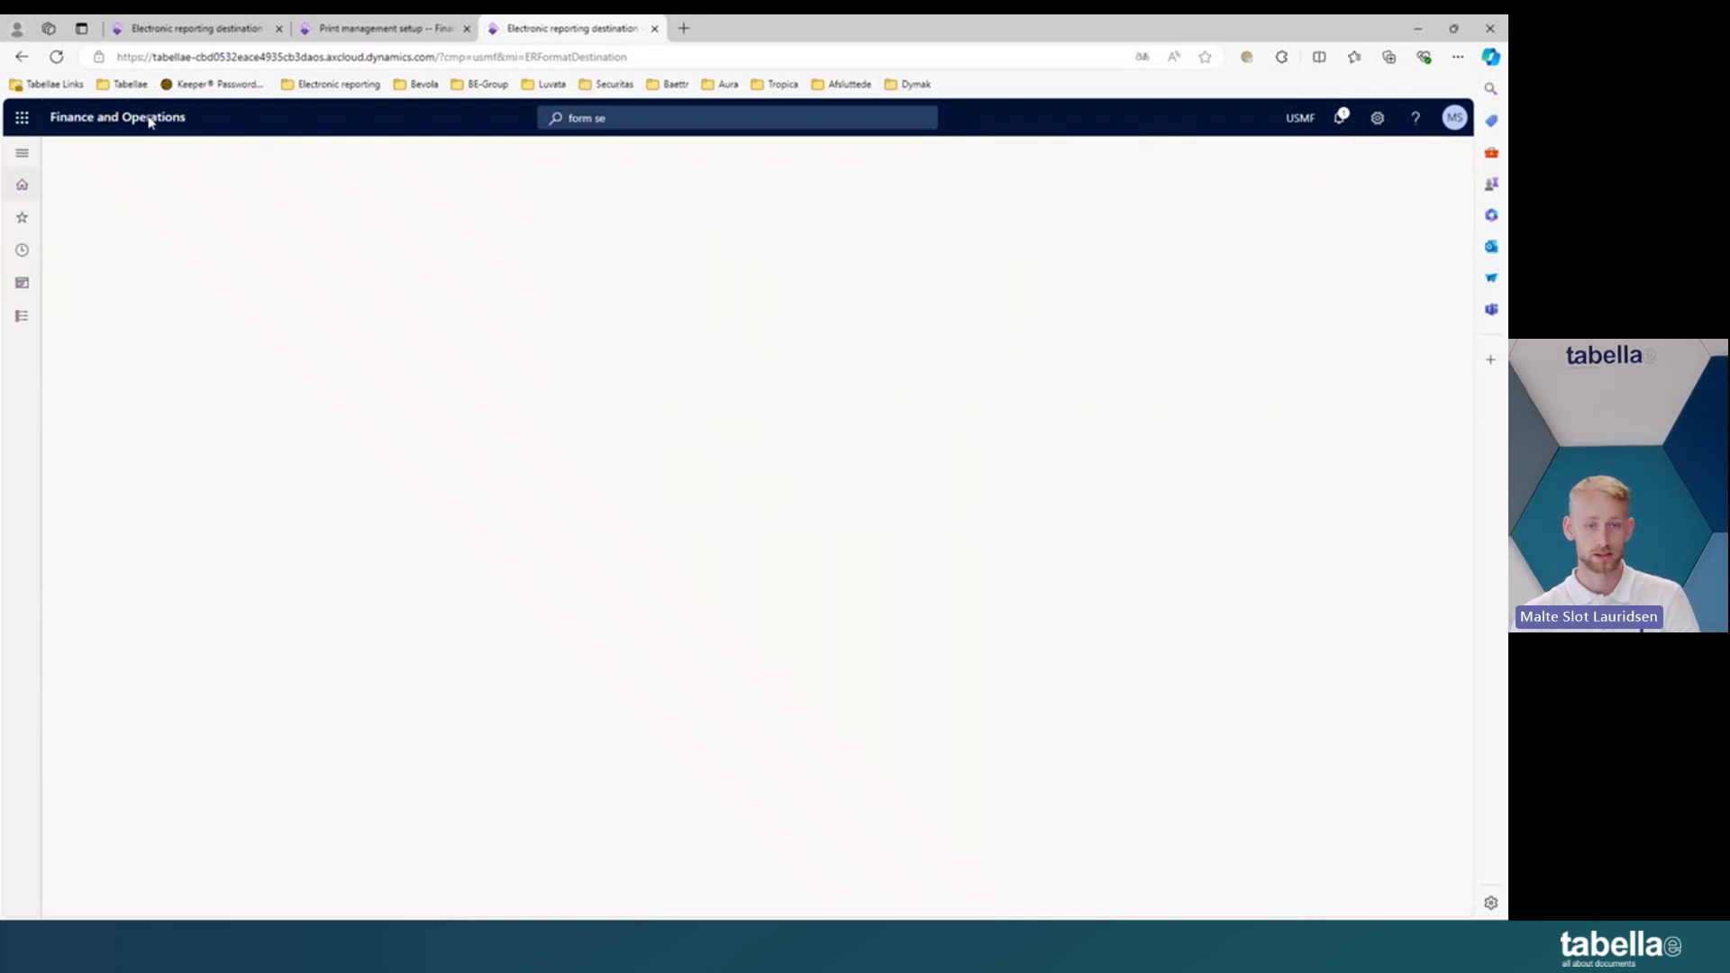
pyautogui.scroll(-10, 644, 440)
pyautogui.click(635, 415)
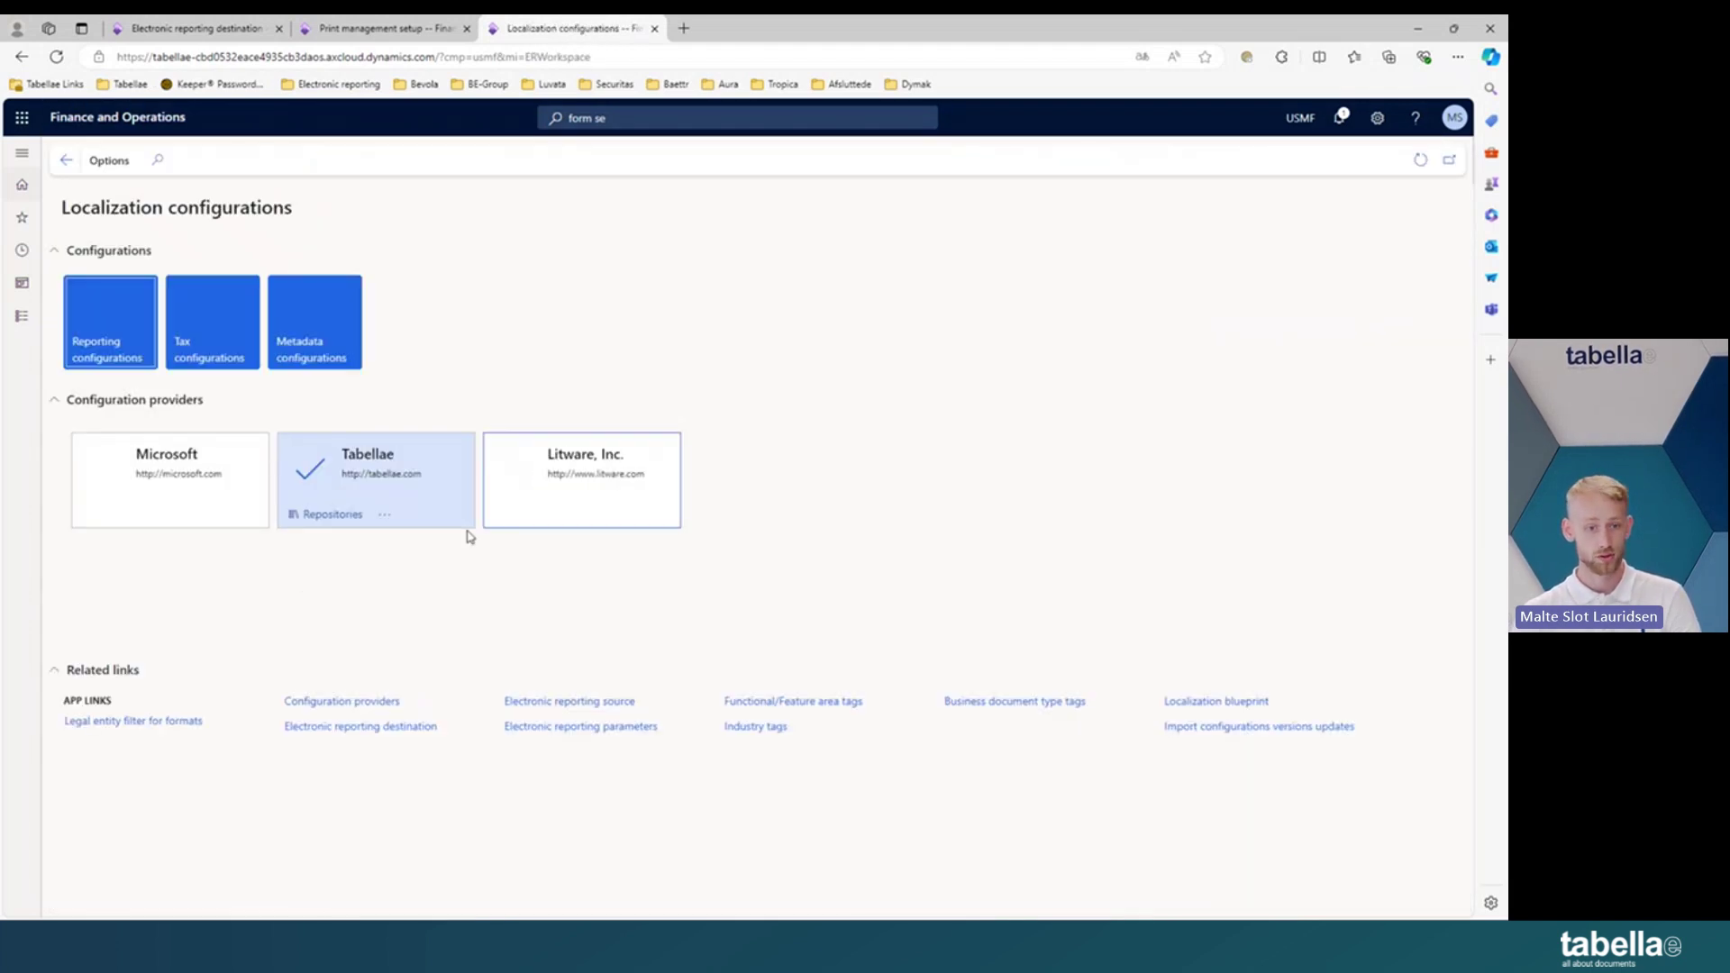
pyautogui.click(407, 731)
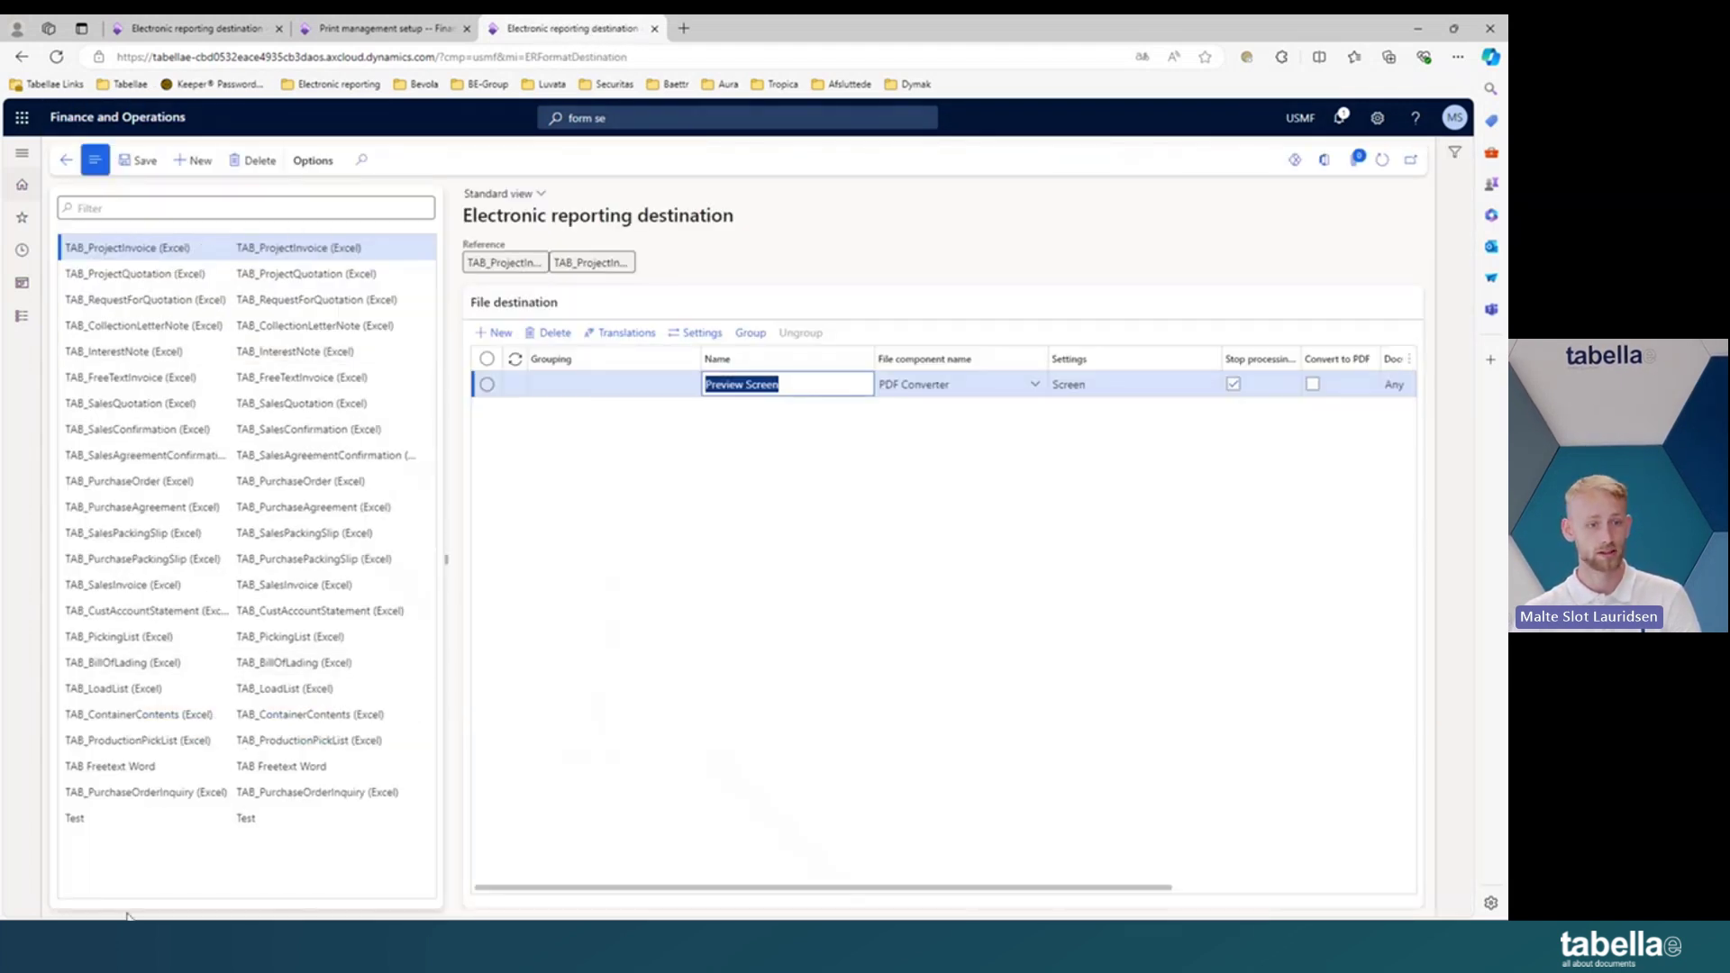
pyautogui.click(75, 818)
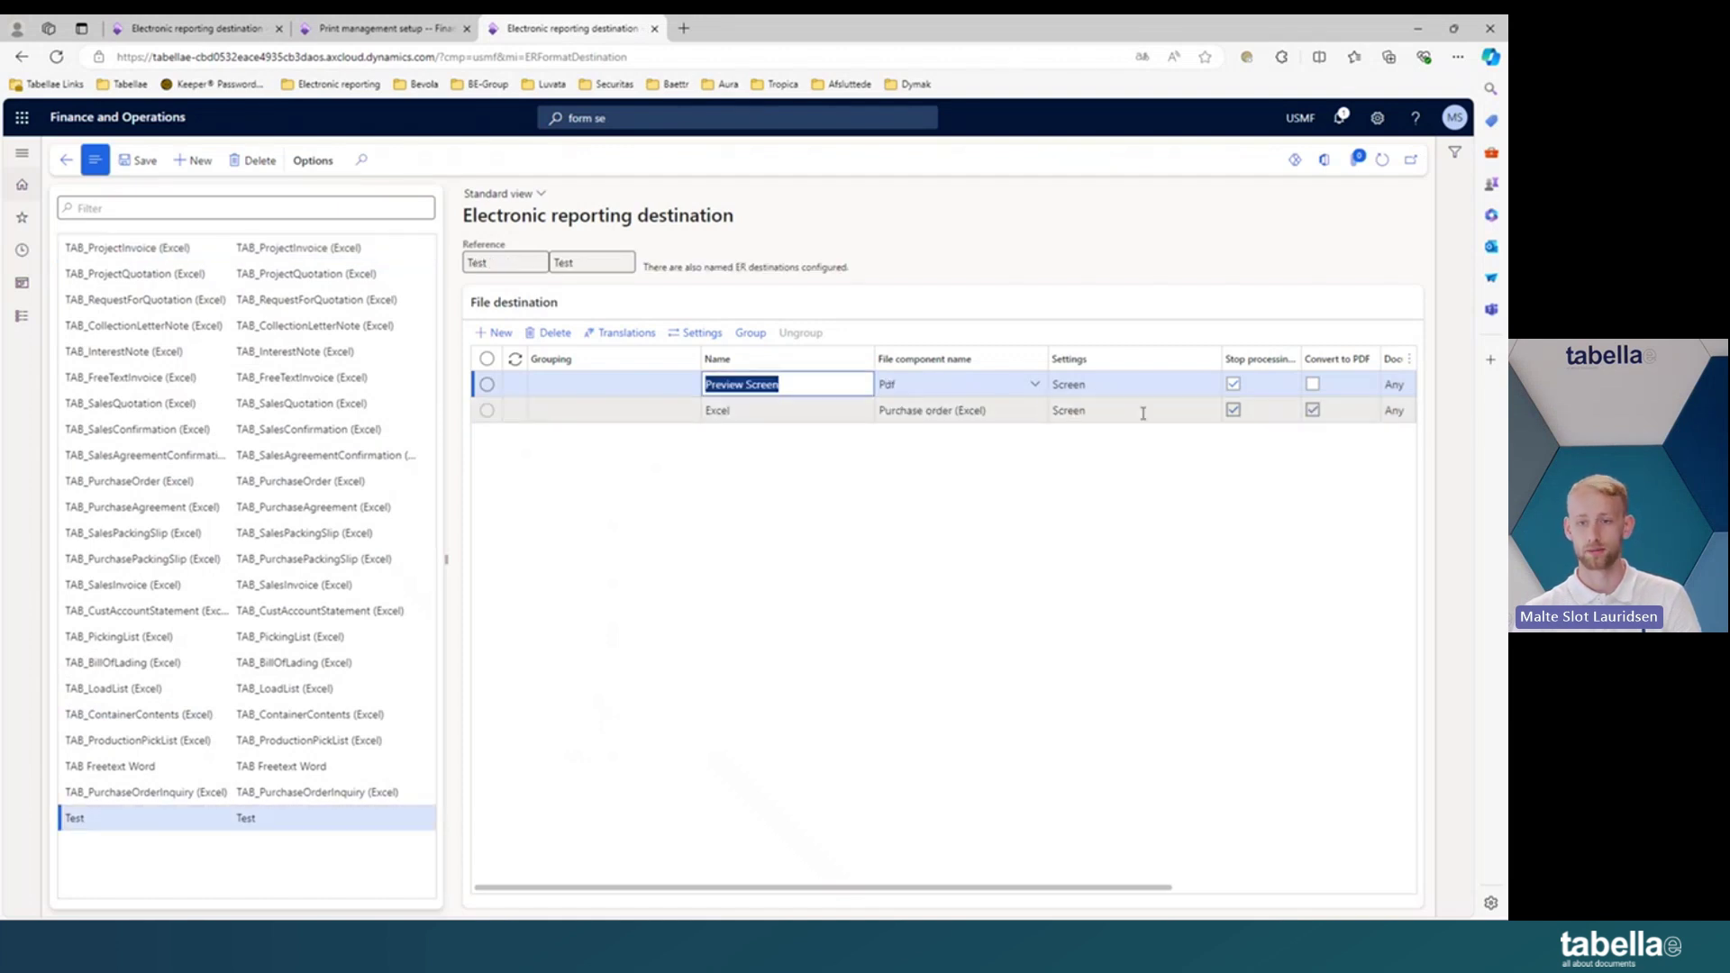